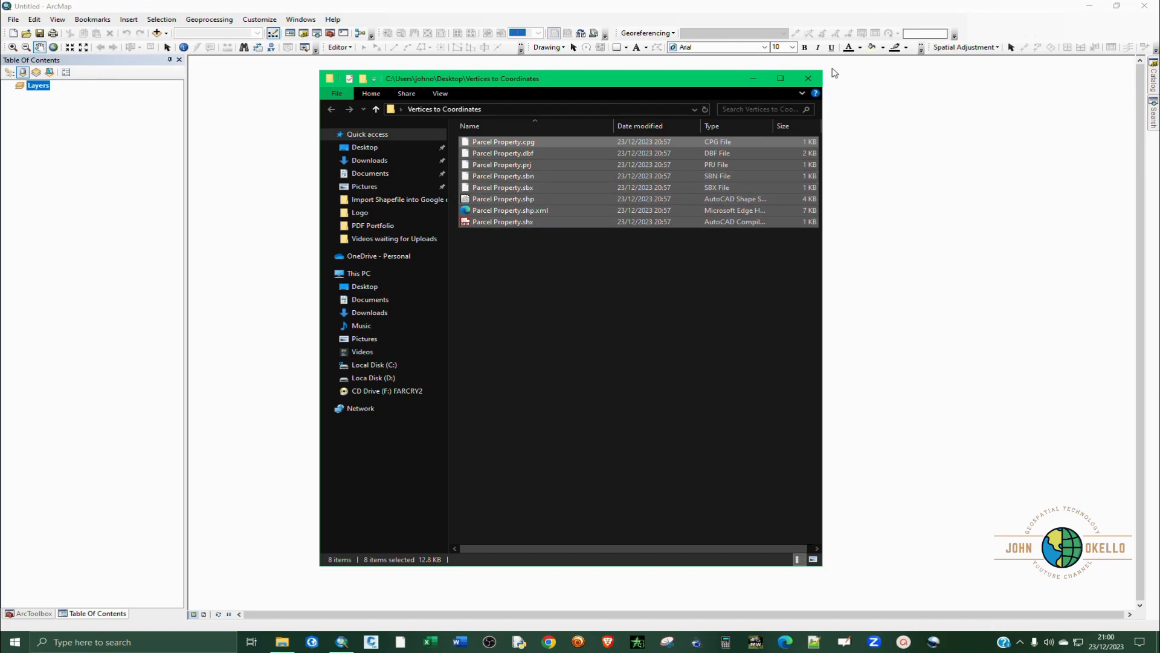
# Minimize the file window, dismiss the startup dialog and add Parcel Property.shp from the Desktop's Vertices to Coordinates folder to the map.
pyautogui.click(757, 81)
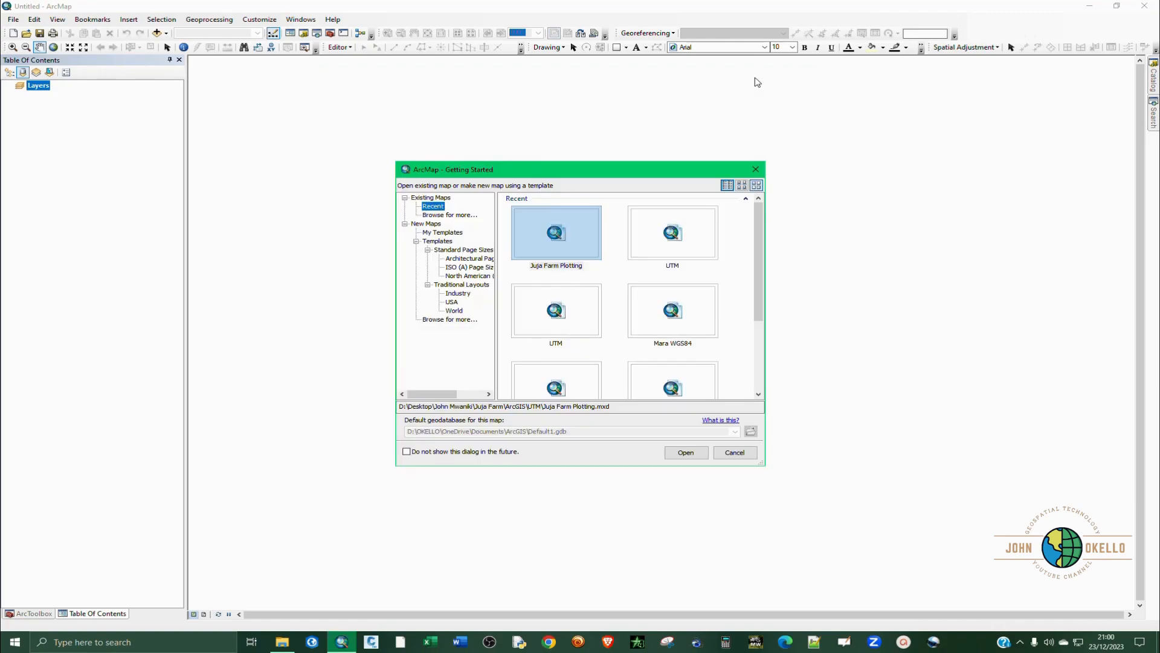
pyautogui.click(732, 458)
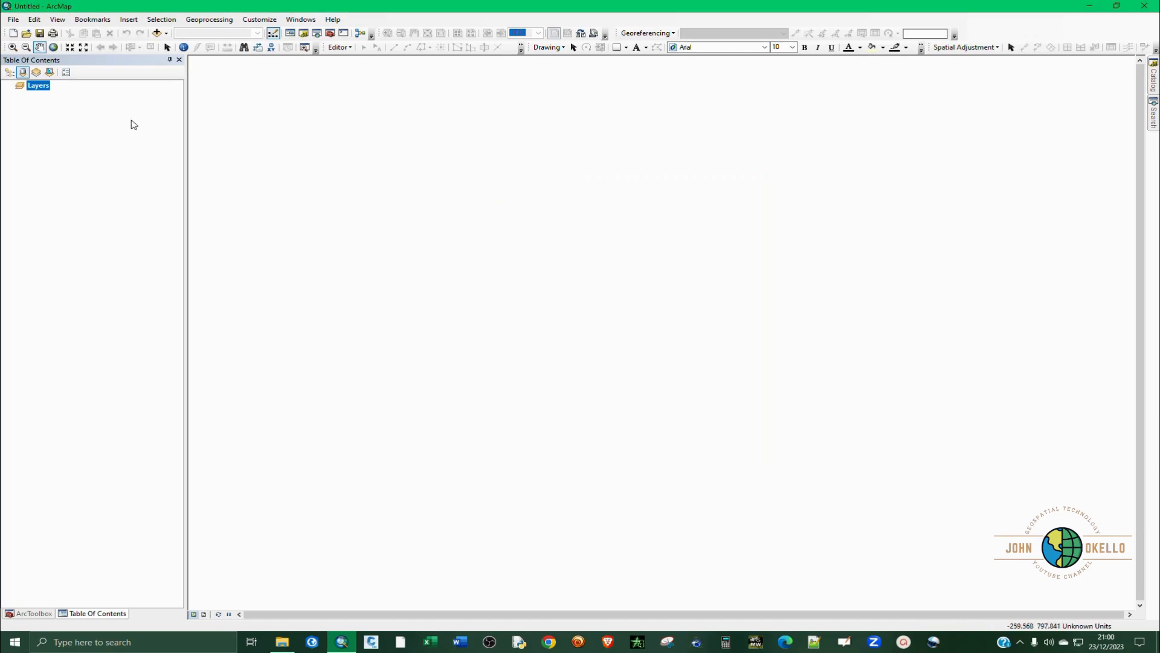
pyautogui.click(157, 33)
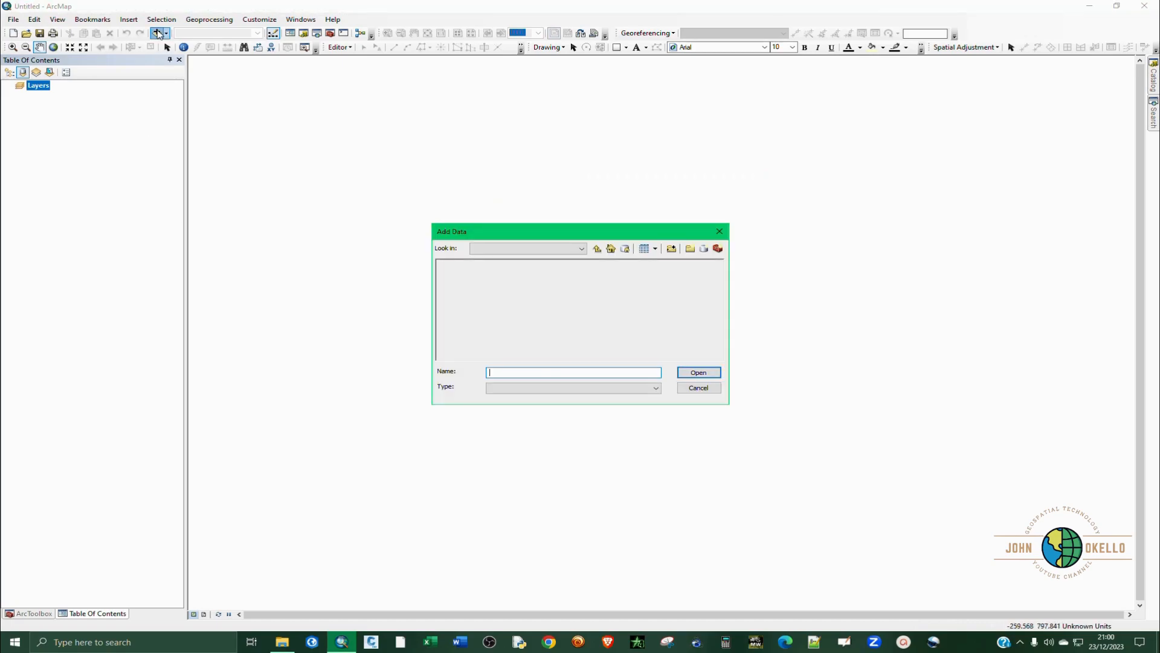
pyautogui.click(580, 252)
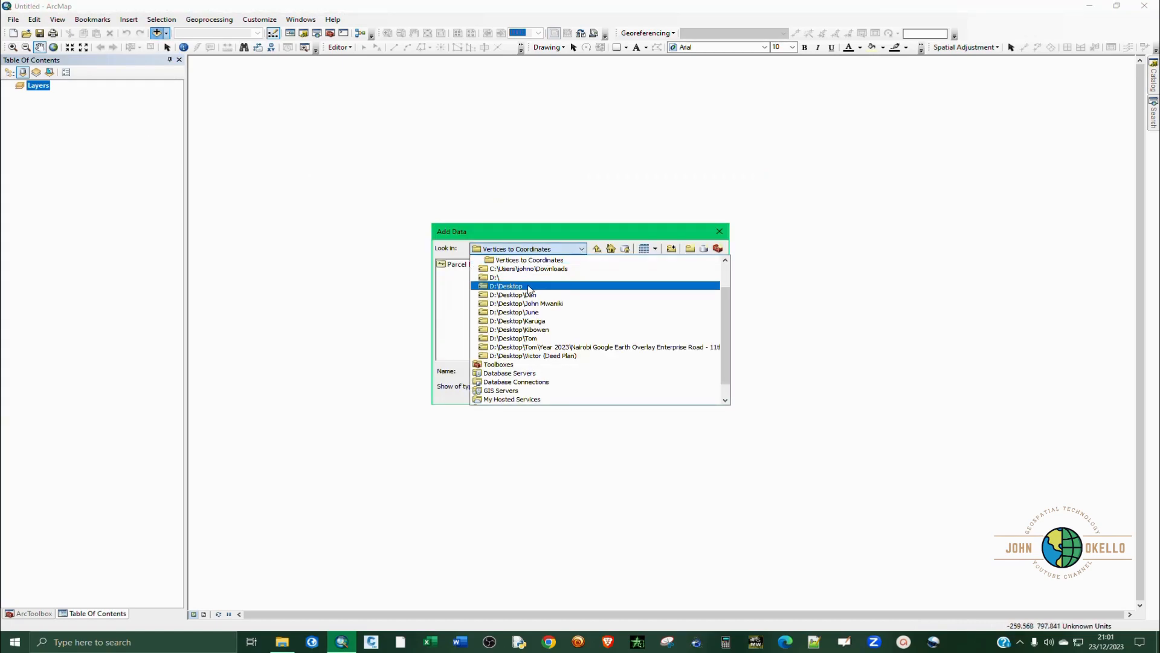
pyautogui.scroll(1, 557, 290)
pyautogui.click(539, 287)
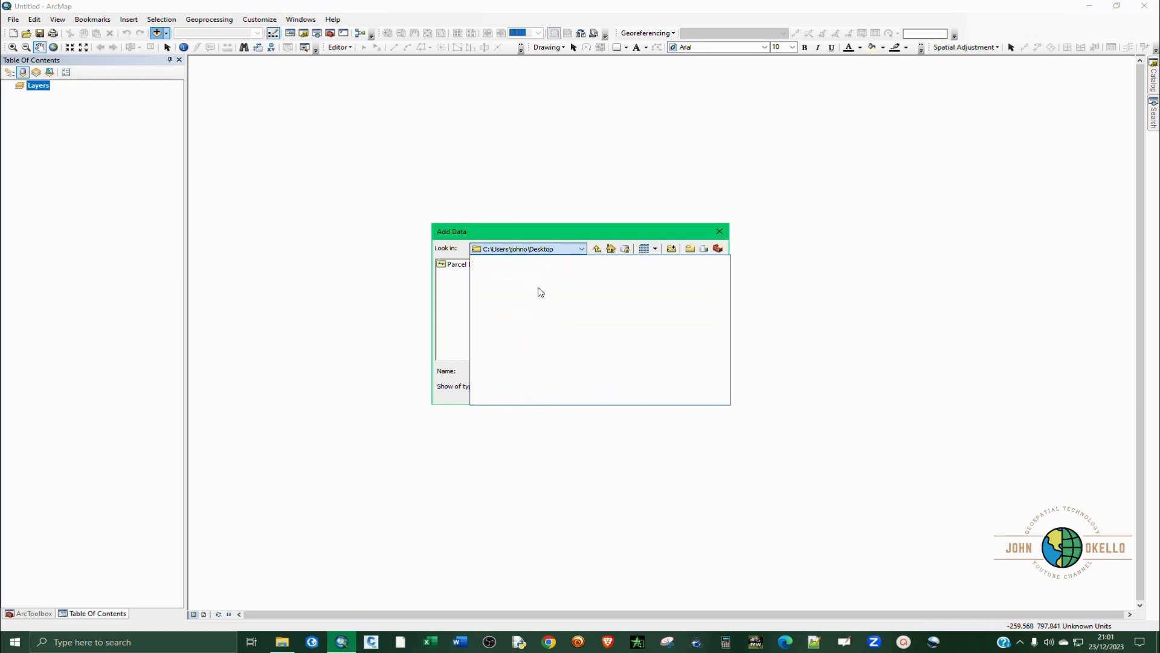
pyautogui.doubleClick(482, 273)
pyautogui.click(477, 271)
pyautogui.click(696, 373)
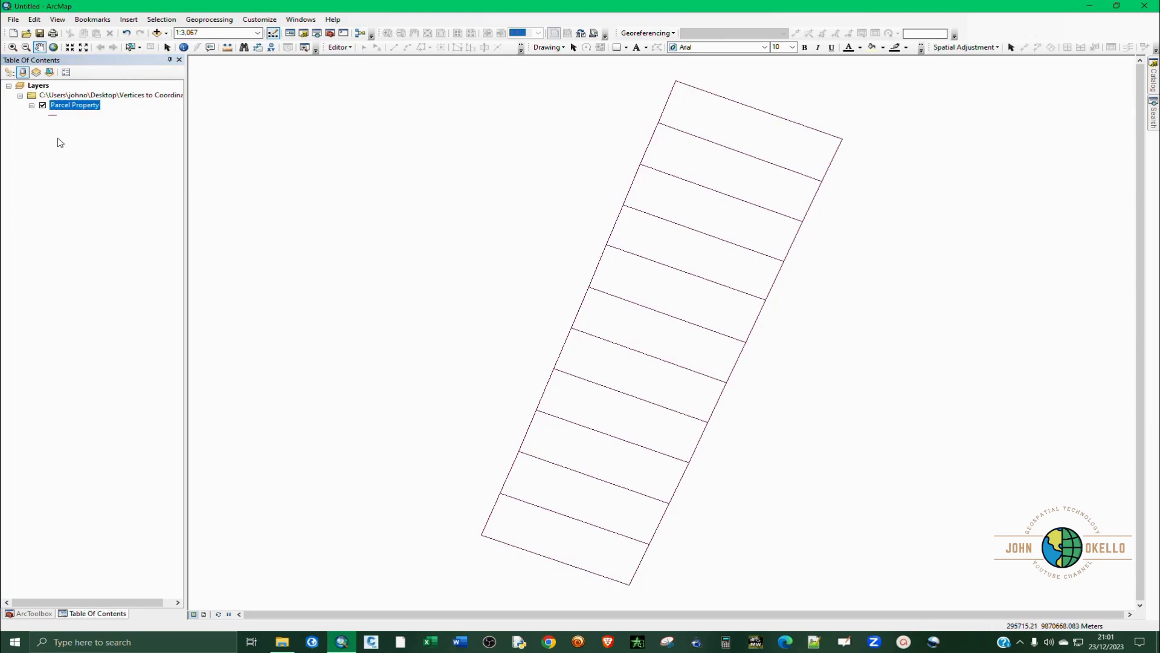
# Select several individual boundary segments of the Parcel Property layer to check how its lines are divided, and clear the selection.
pyautogui.click(130, 46)
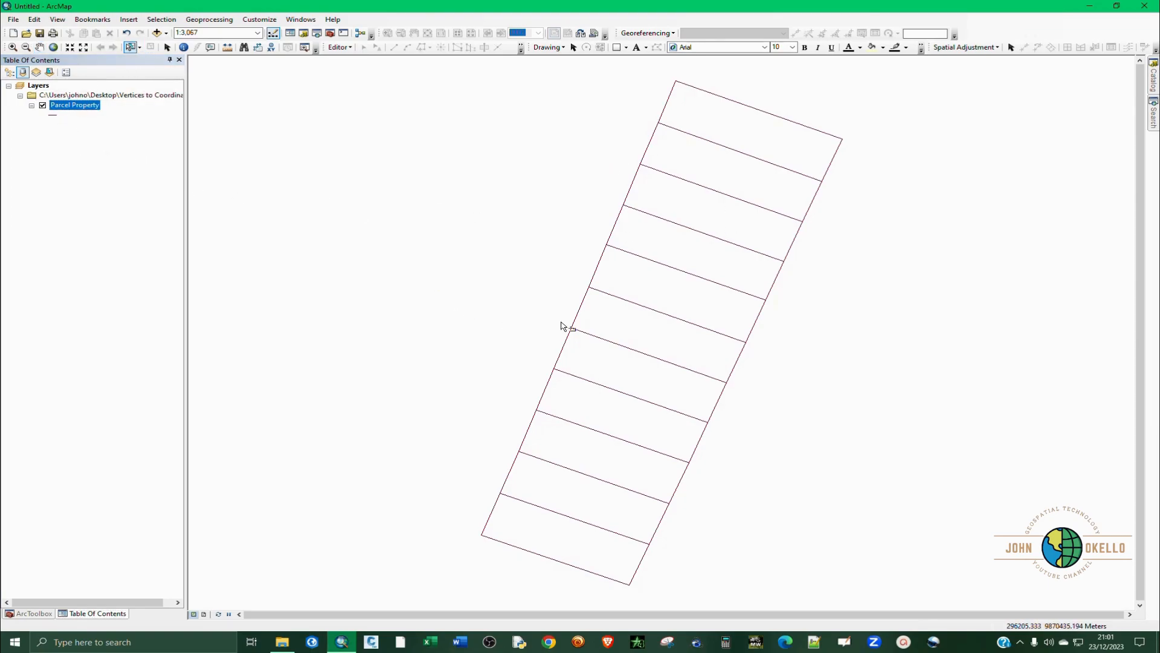
pyautogui.click(579, 313)
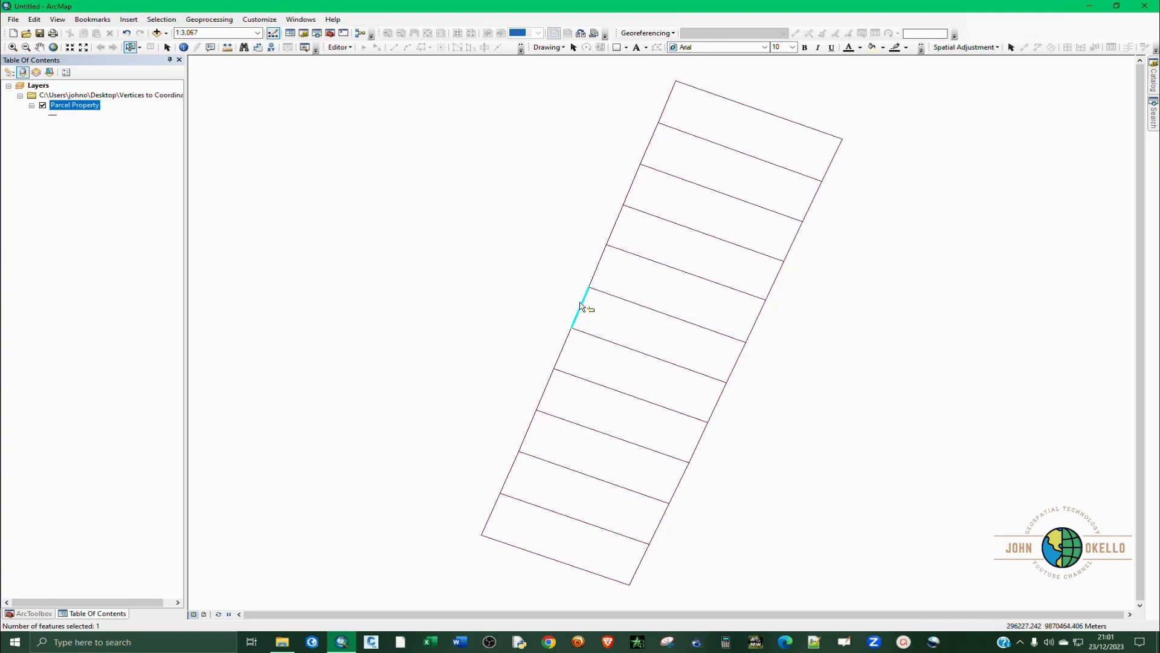
pyautogui.click(596, 272)
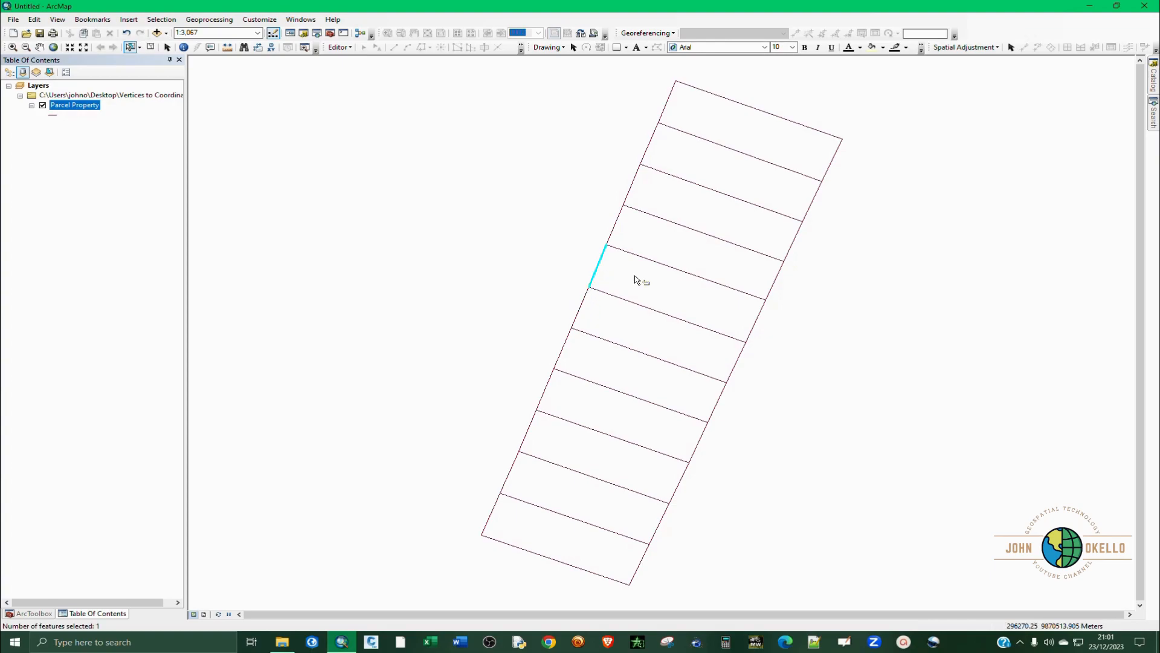
pyautogui.click(752, 332)
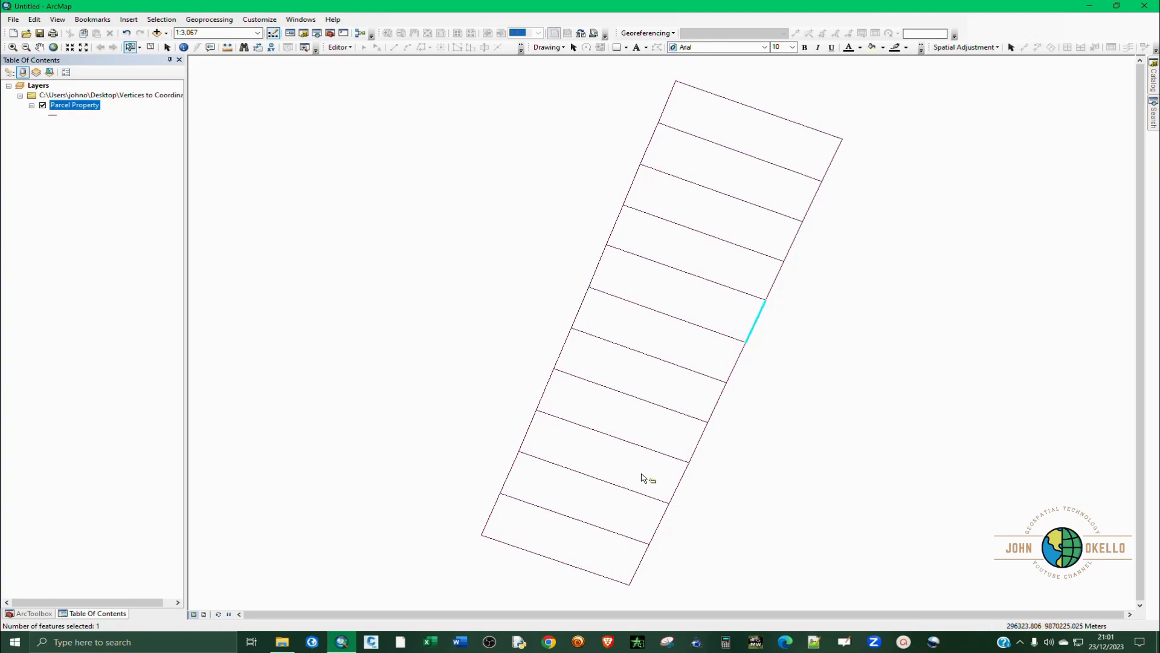
pyautogui.click(577, 570)
pyautogui.click(763, 115)
pyautogui.click(151, 48)
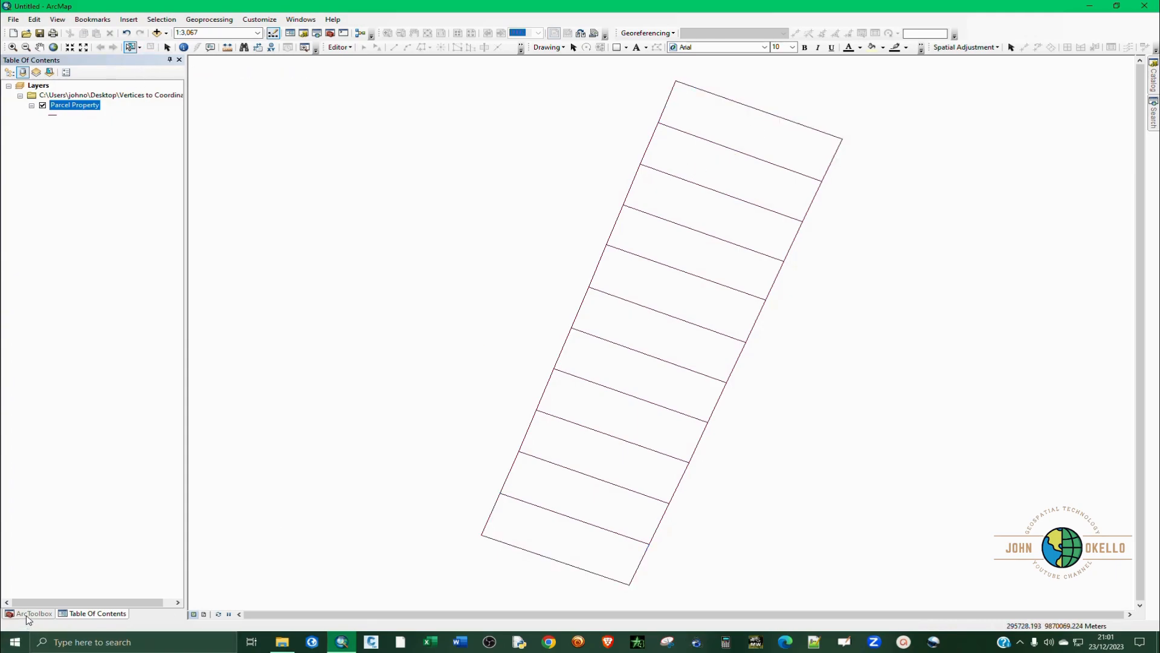
pyautogui.click(168, 48)
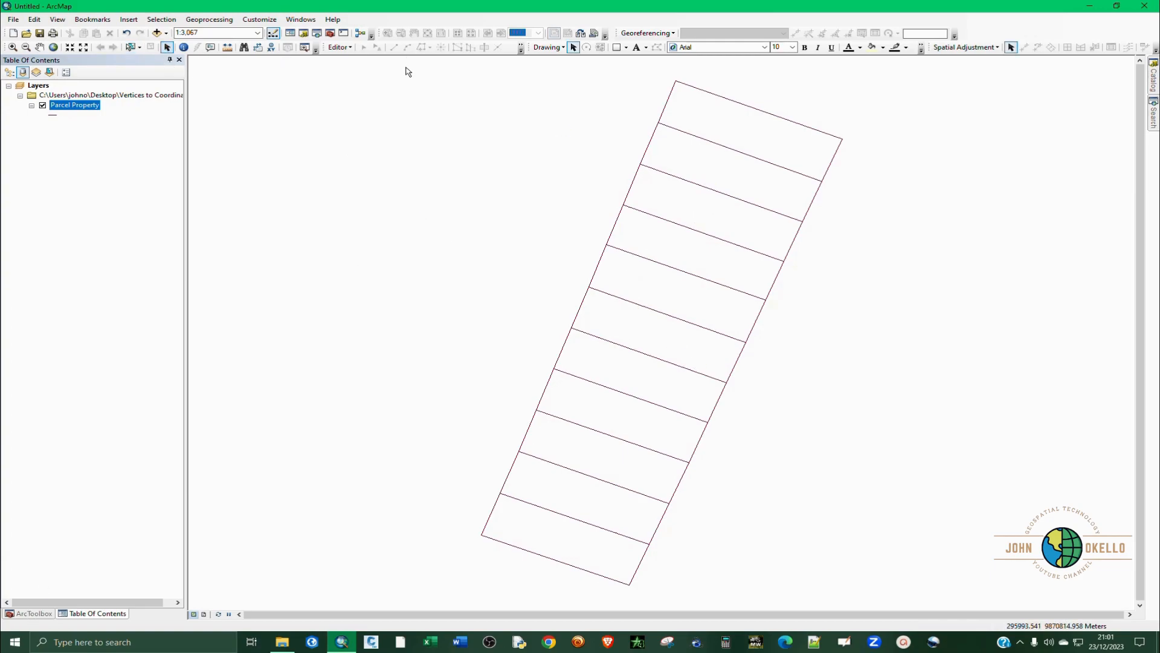
# Start the Split Line At Vertices tool from the Data Management feature tools with Parcel Property as the input features.
pyautogui.click(330, 35)
pyautogui.rightClick(81, 104)
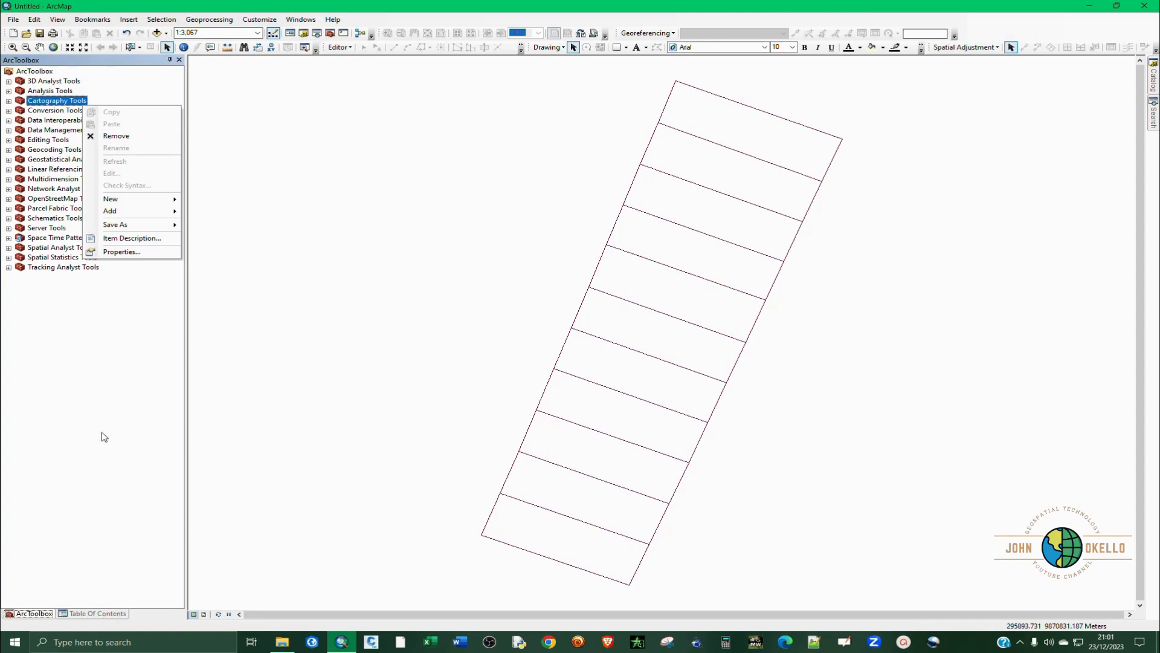
pyautogui.click(68, 307)
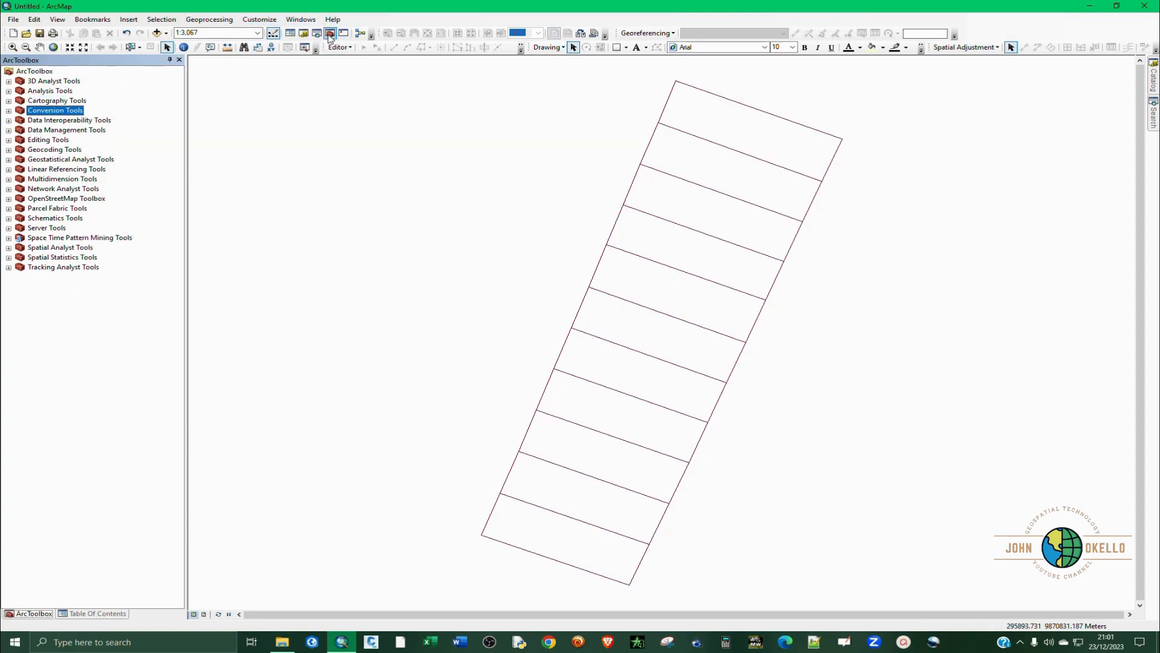
pyautogui.click(9, 131)
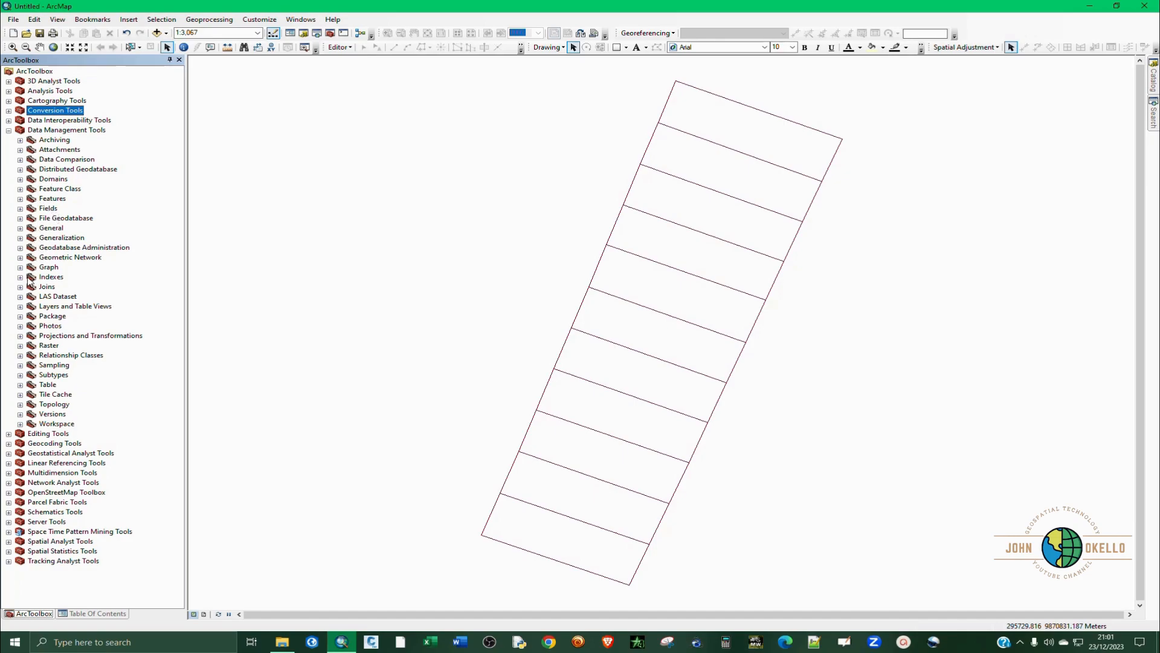
pyautogui.click(20, 199)
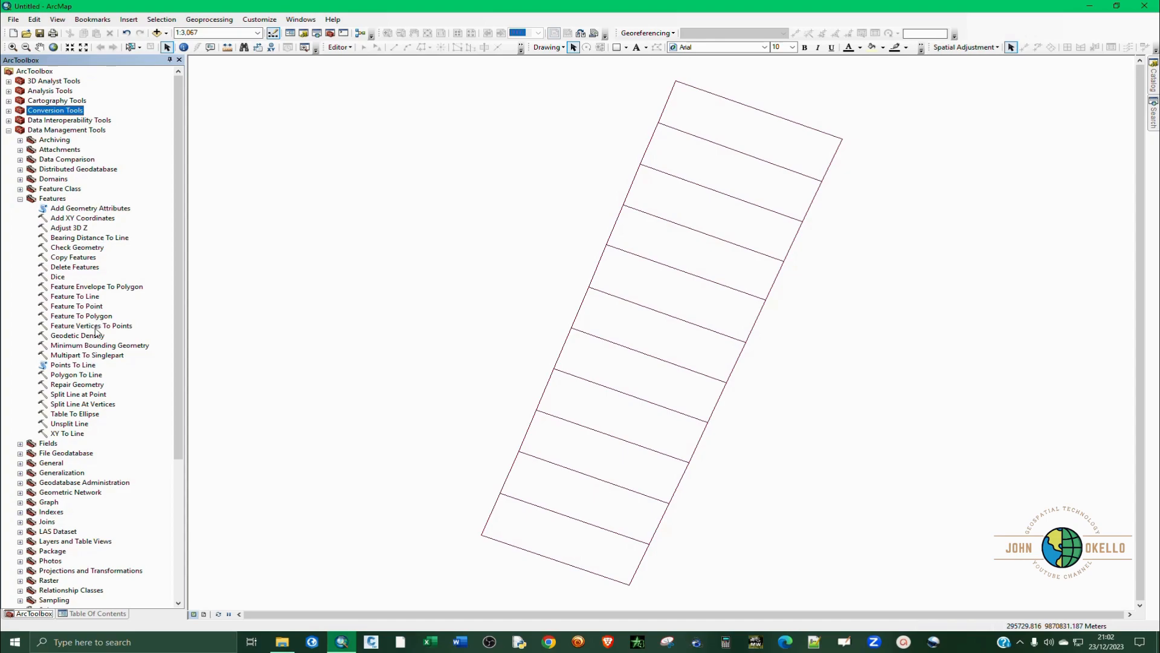
pyautogui.doubleClick(68, 405)
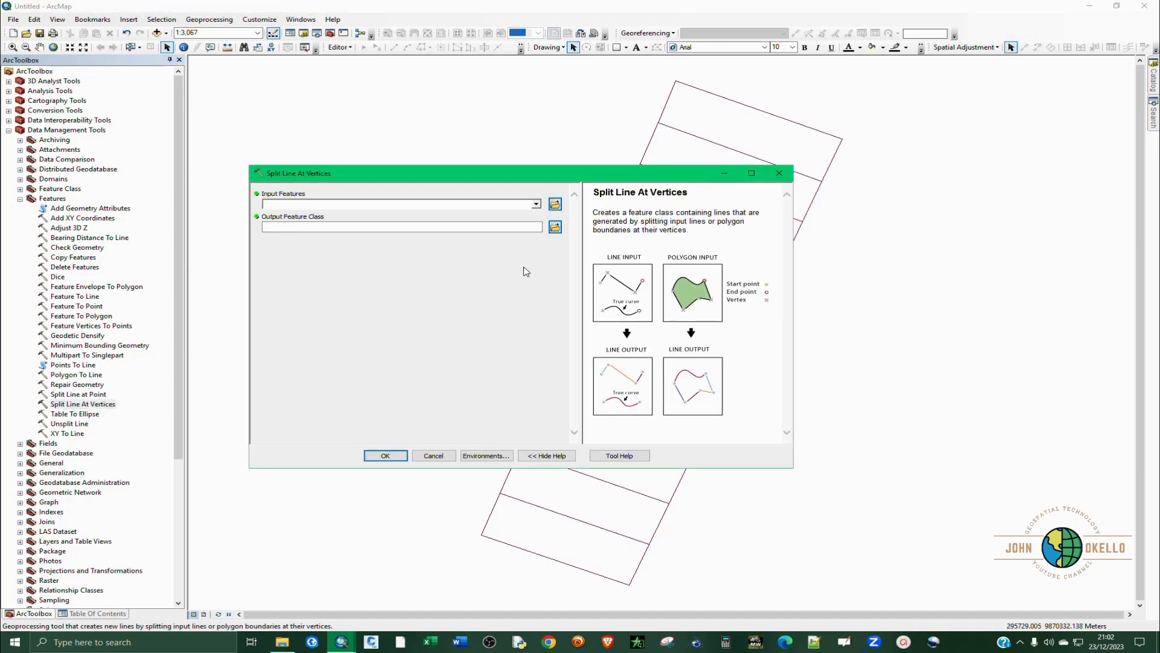
pyautogui.click(537, 205)
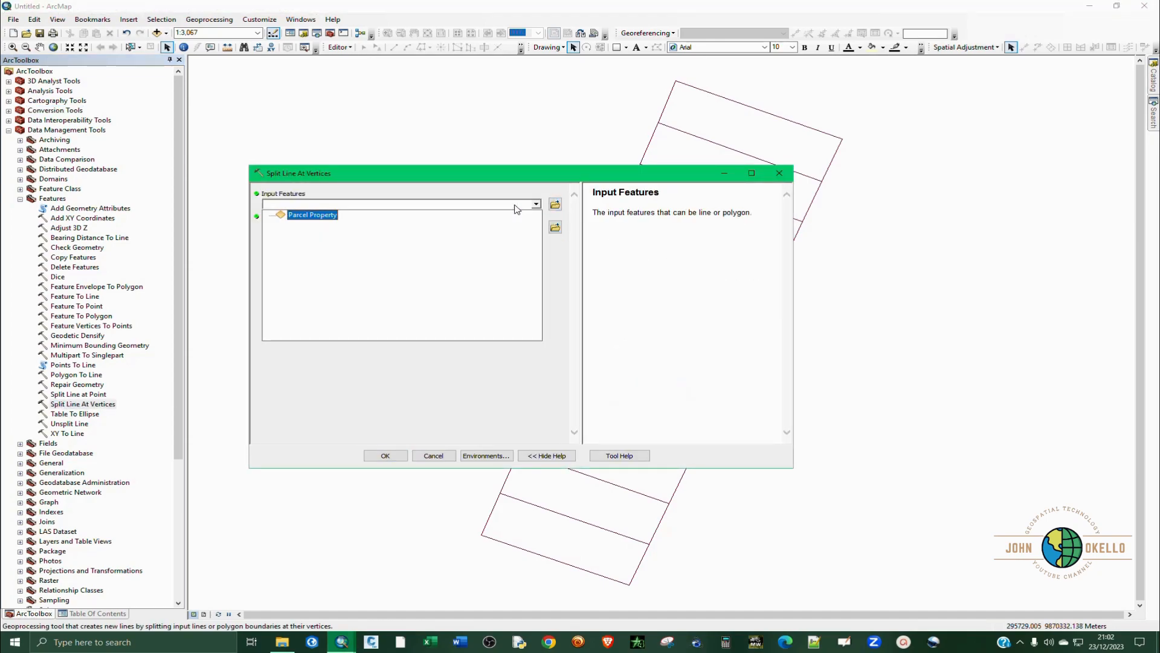
pyautogui.click(325, 215)
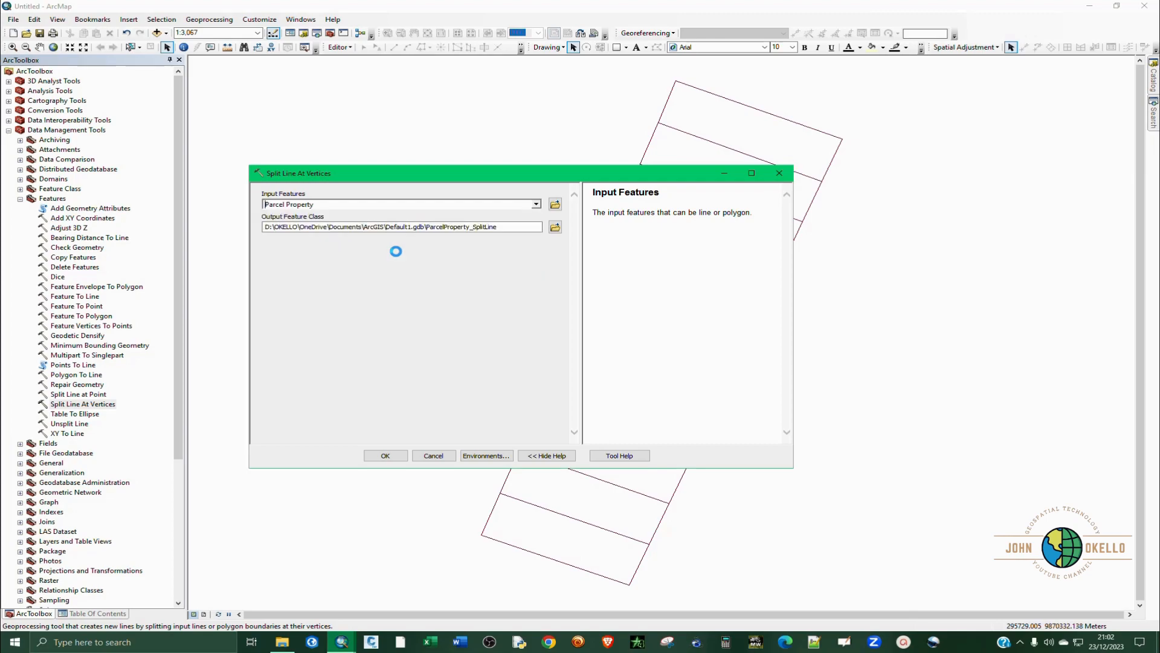
# Set the output to Parcel Property Lines.shp in the Vertices to Coordinates folder, run the line split and collapse the toolsets.
pyautogui.click(555, 227)
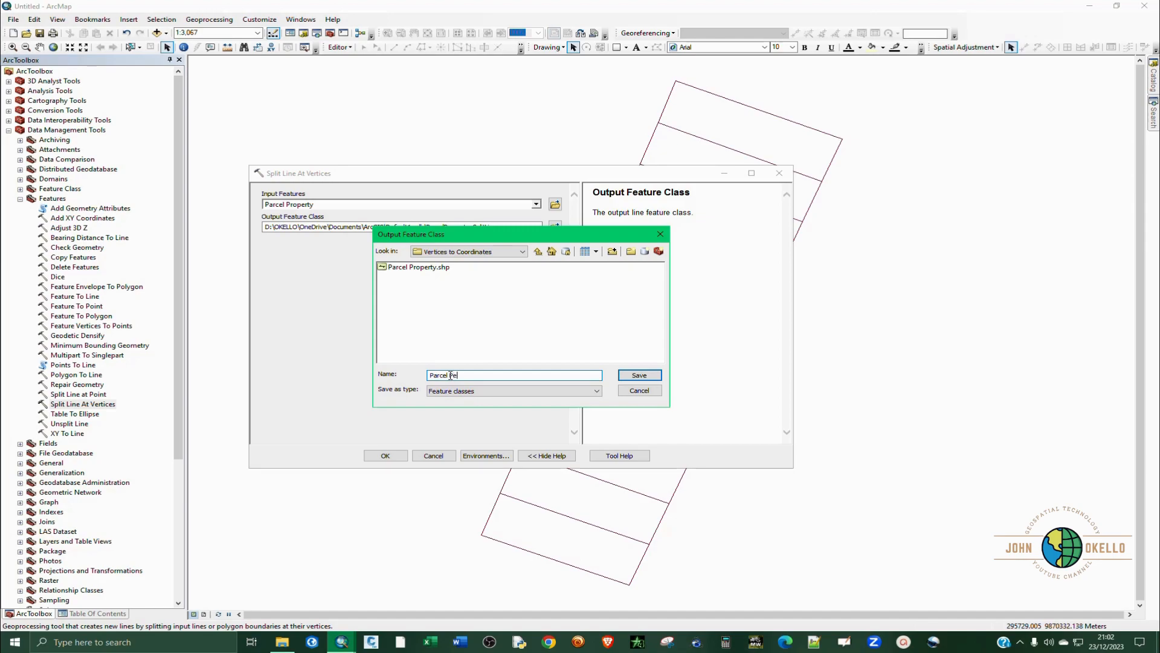
pyautogui.write('rty')
pyautogui.press('Return')
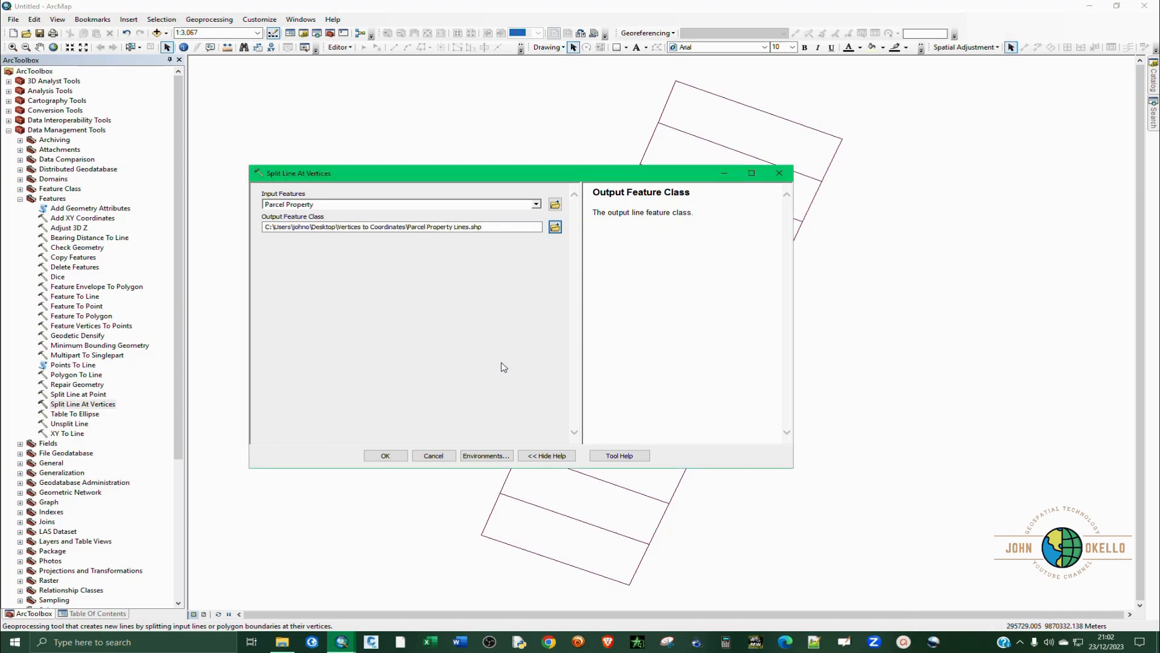
pyautogui.click(383, 455)
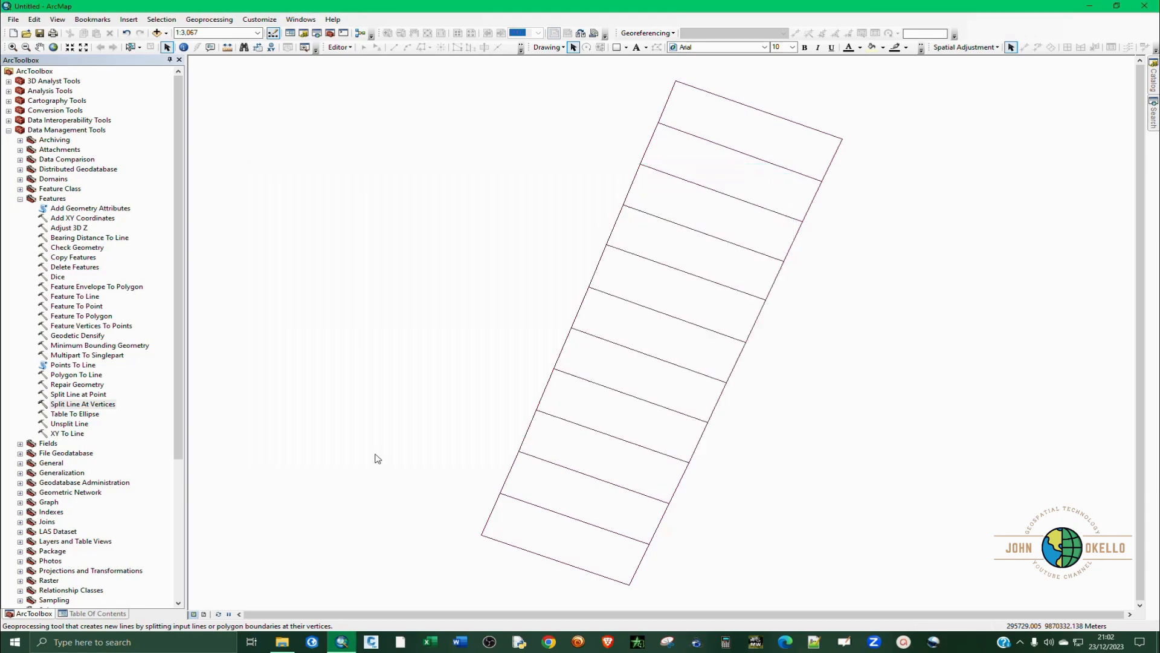
pyautogui.click(20, 198)
pyautogui.click(9, 130)
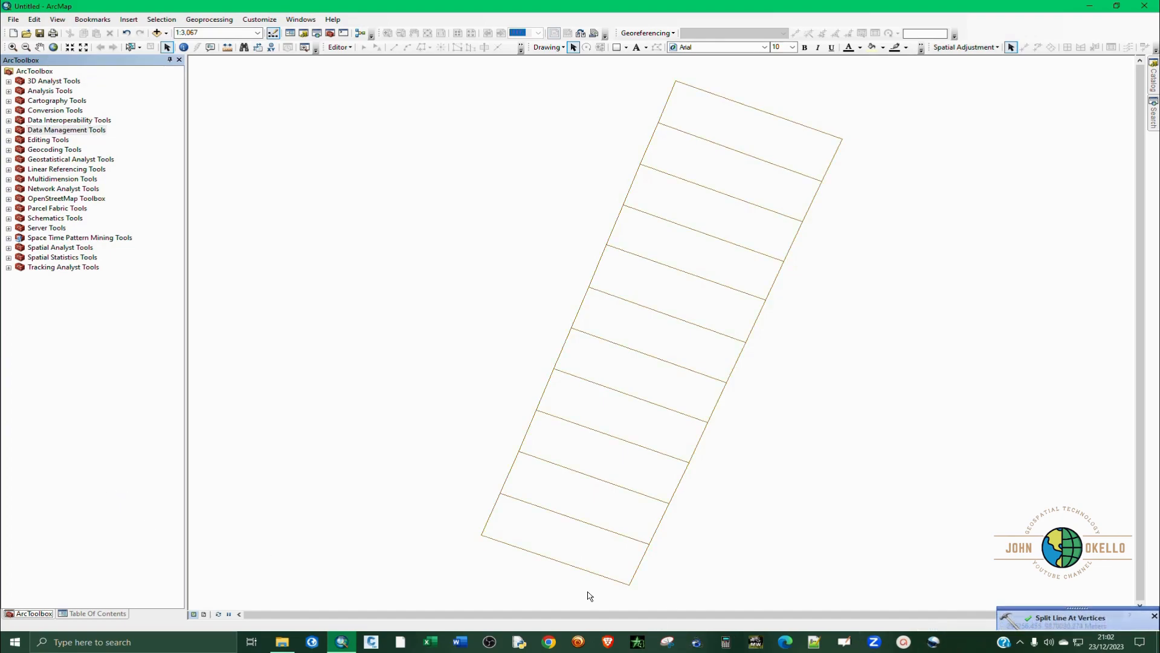
# Remove the original Parcel Property layer from the map's layer list.
pyautogui.click(92, 614)
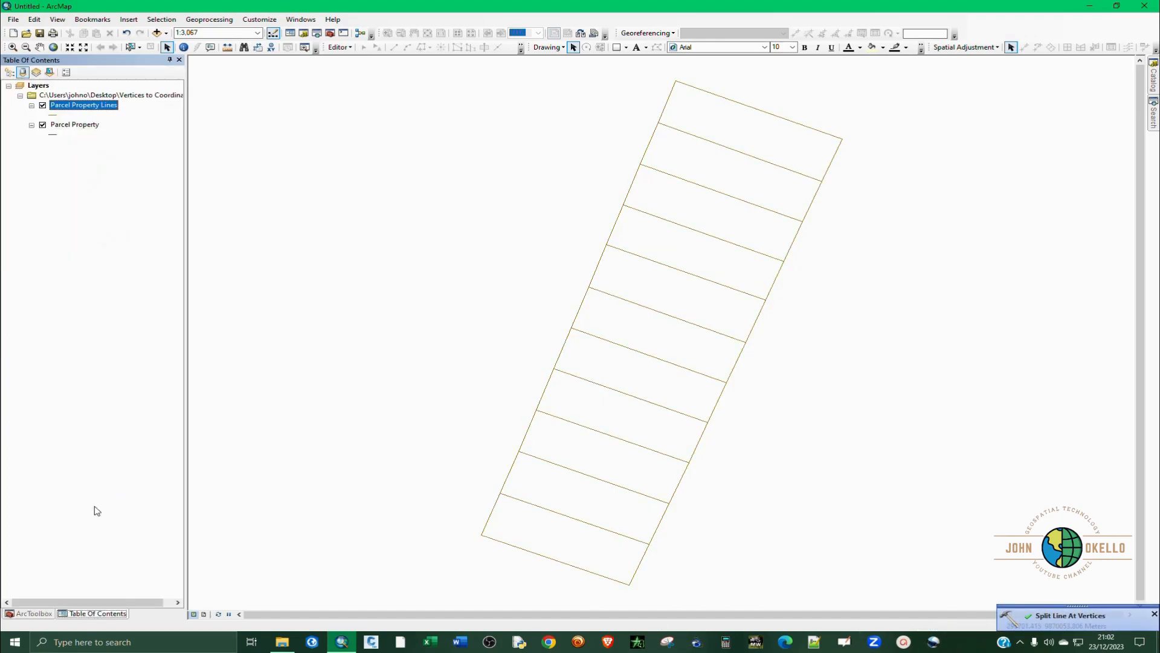
pyautogui.click(72, 125)
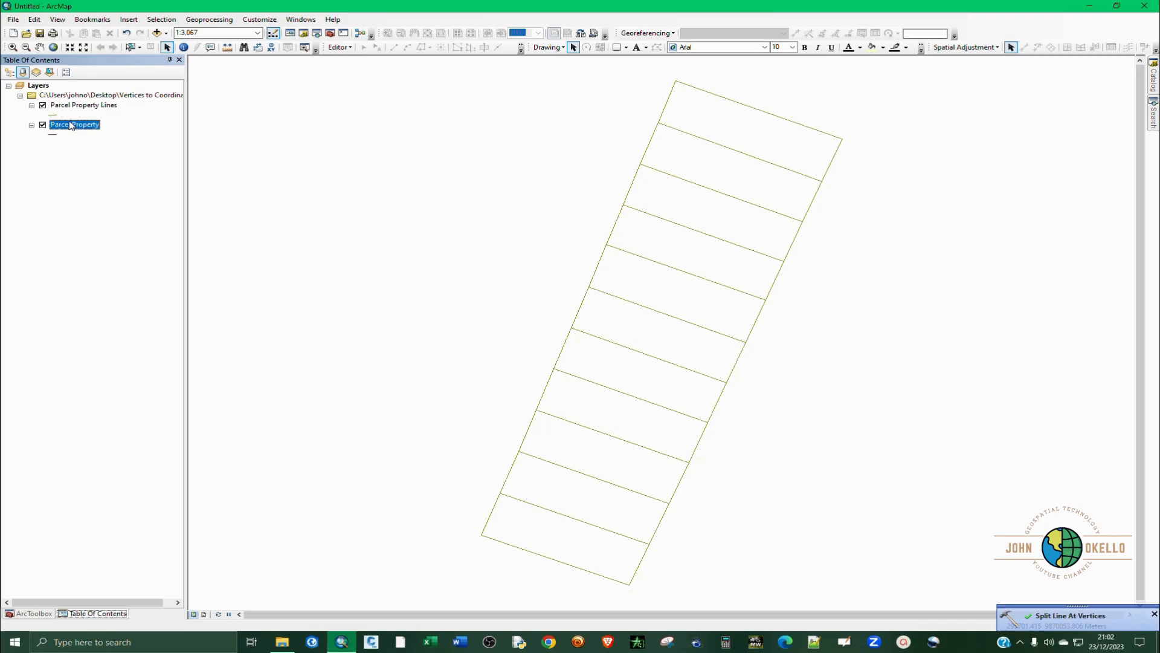
pyautogui.rightClick(72, 125)
pyautogui.click(82, 138)
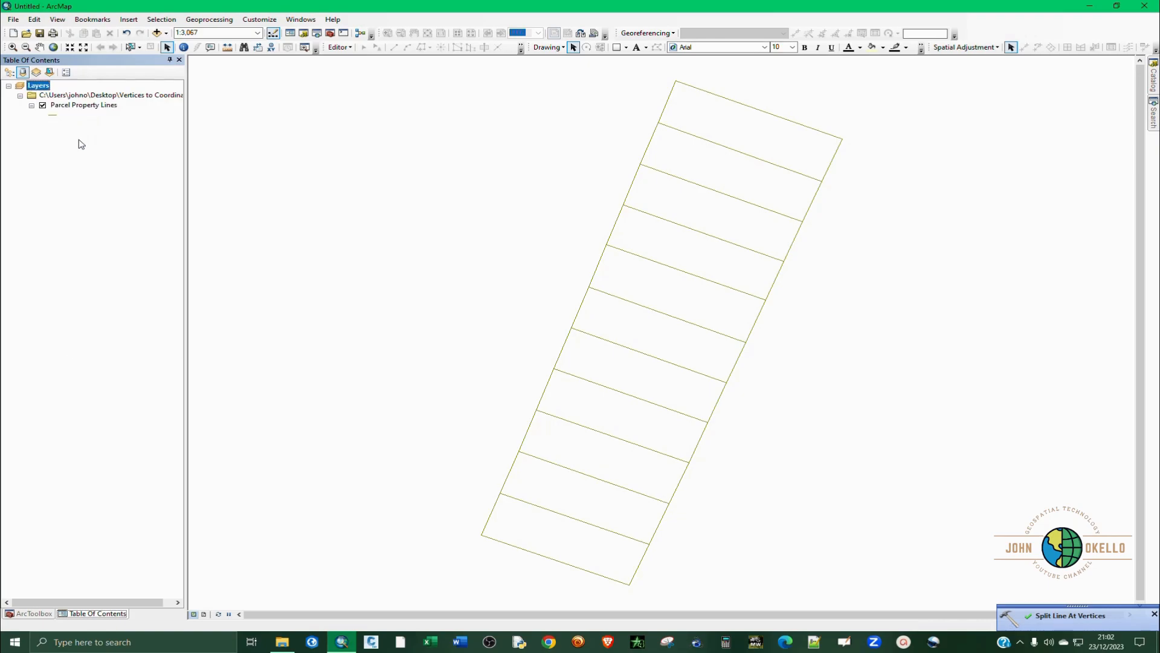
# Select individual segments of Parcel Property Lines around the parcels to check the split, and clear the selection.
pyautogui.click(131, 47)
pyautogui.click(508, 547)
pyautogui.click(798, 127)
pyautogui.click(811, 203)
pyautogui.click(649, 151)
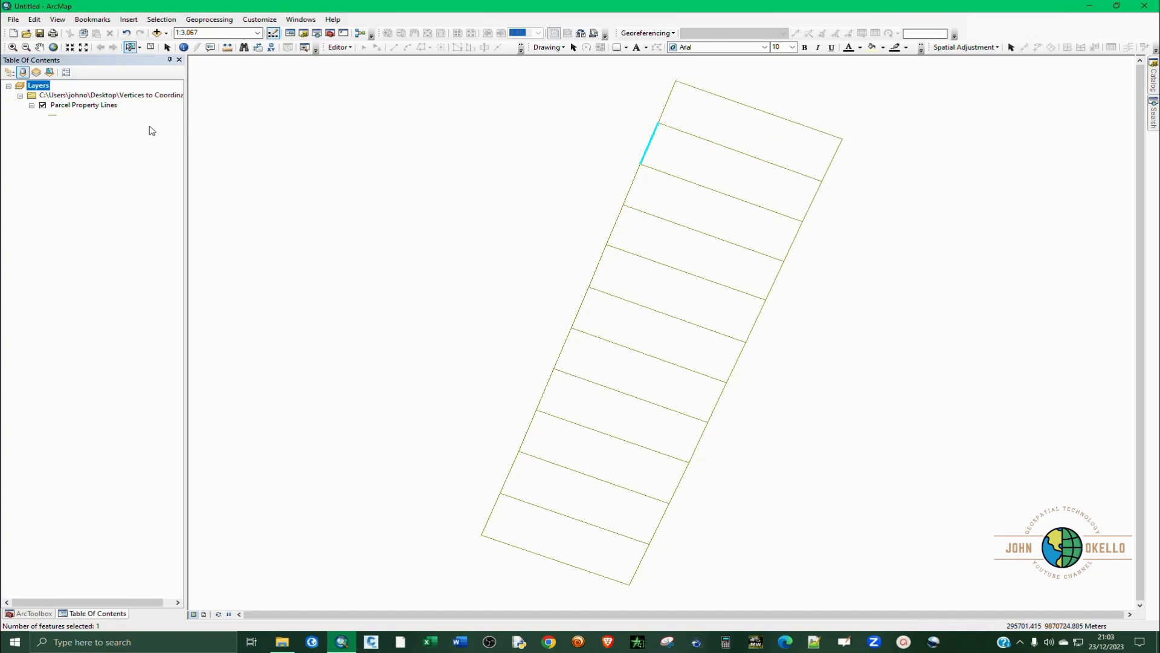
pyautogui.click(150, 47)
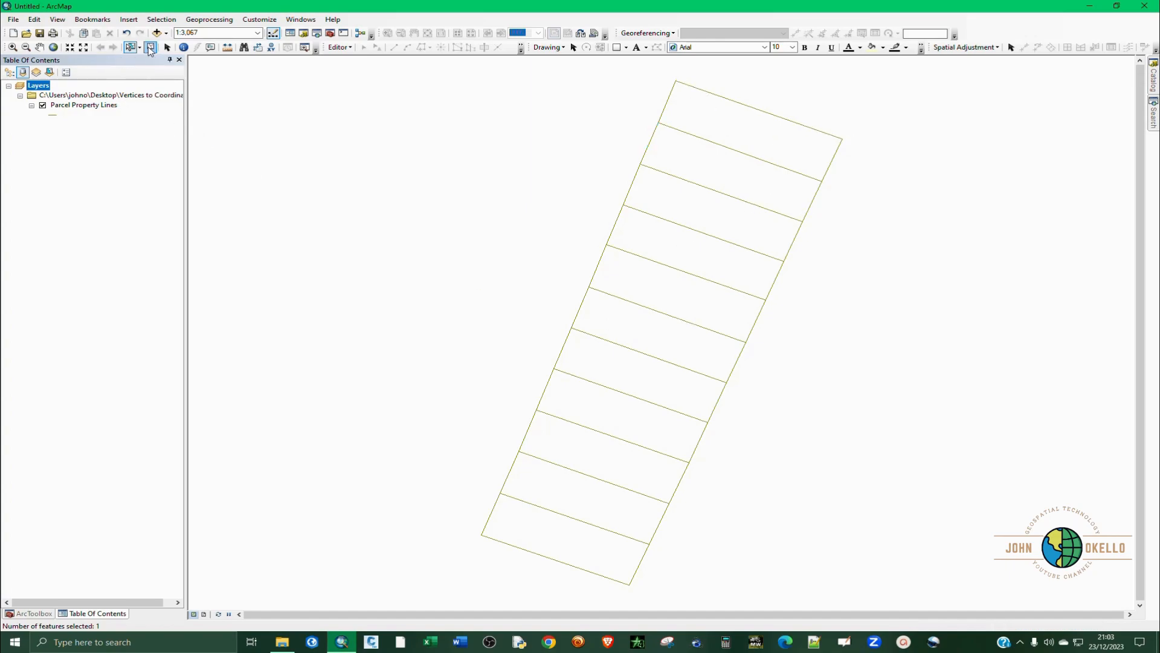
pyautogui.click(167, 47)
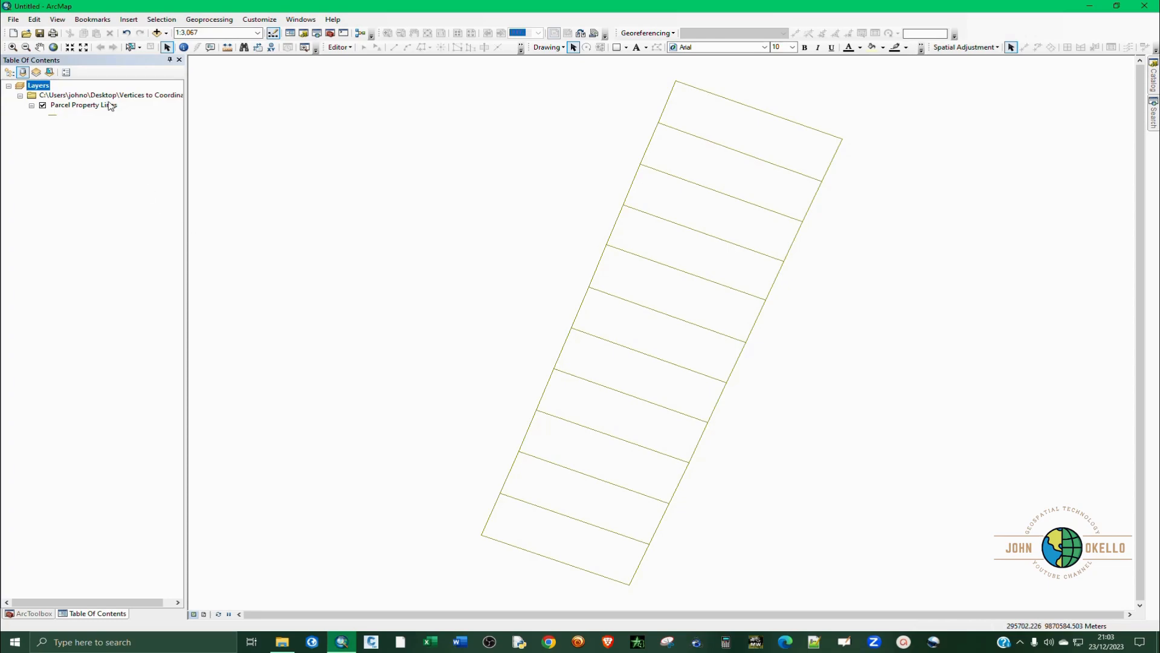
# Examine the data source and projected coordinate system in the Parcel Property Lines layer properties, and close them.
pyautogui.click(88, 105)
pyautogui.rightClick(88, 105)
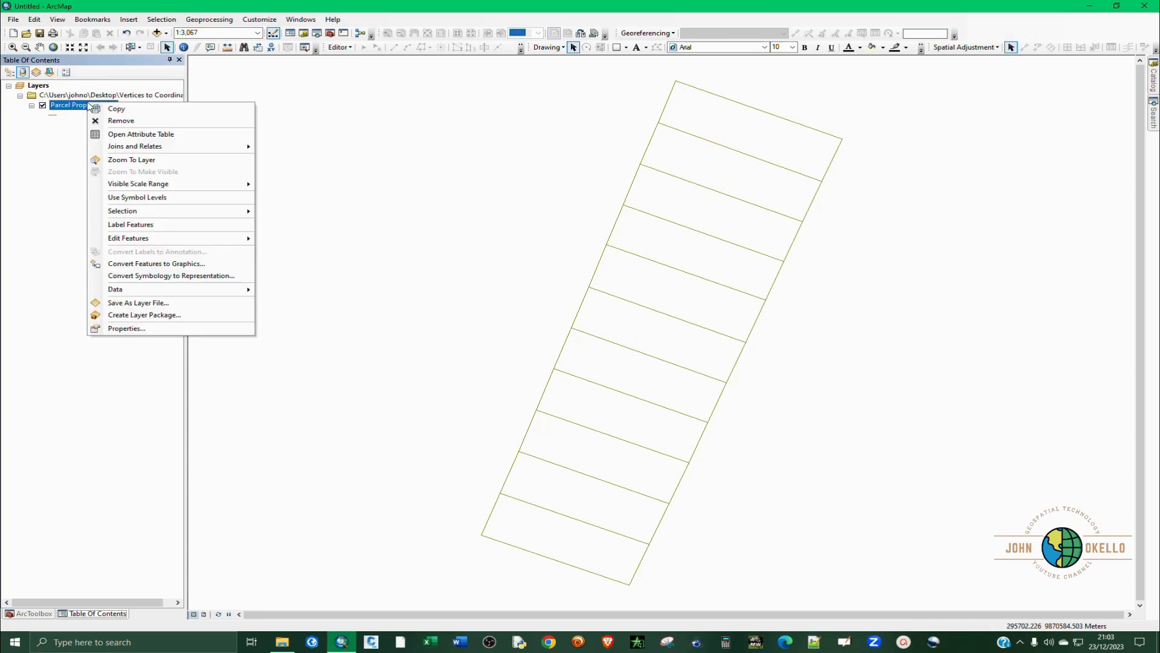
pyautogui.click(123, 328)
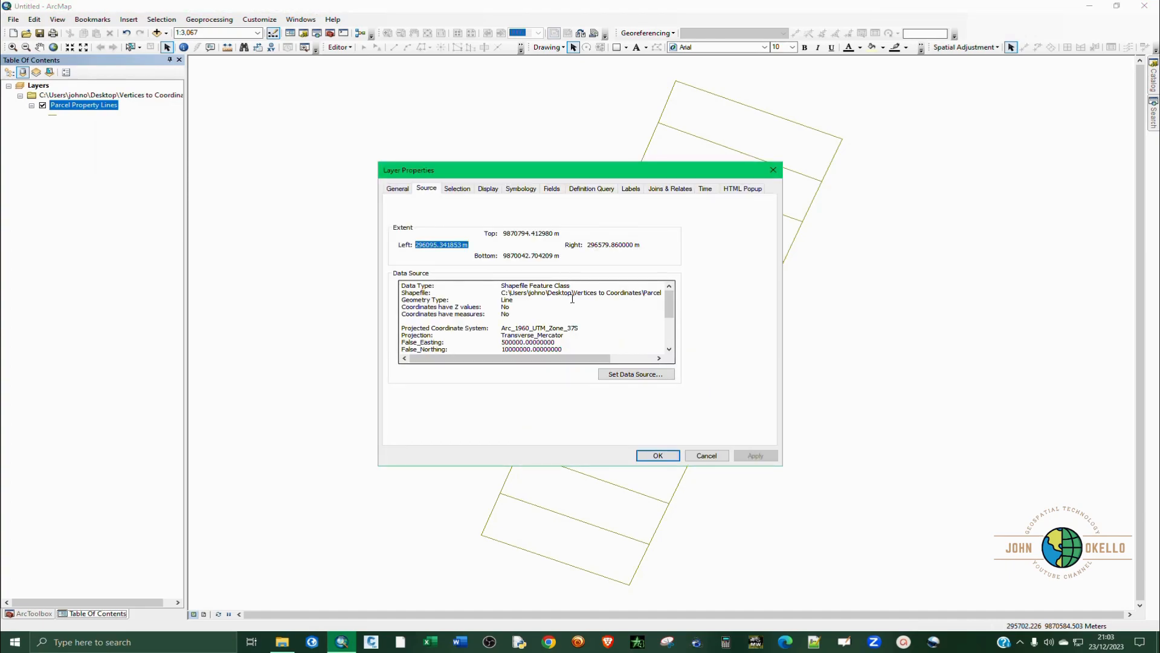
pyautogui.scroll(-2, 562, 333)
pyautogui.scroll(1, 563, 333)
pyautogui.scroll(1, 562, 333)
pyautogui.click(773, 170)
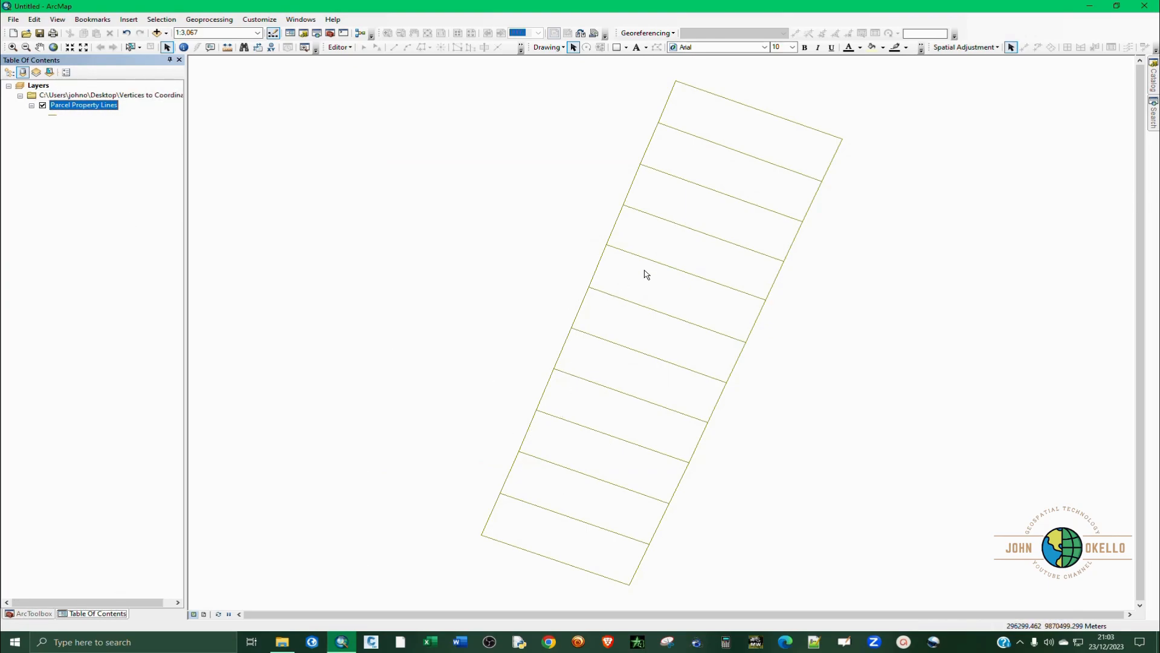
# Start the Feature Vertices To Points tool from Data Management's Features toolset with Parcel Property Lines as the input features.
pyautogui.click(27, 614)
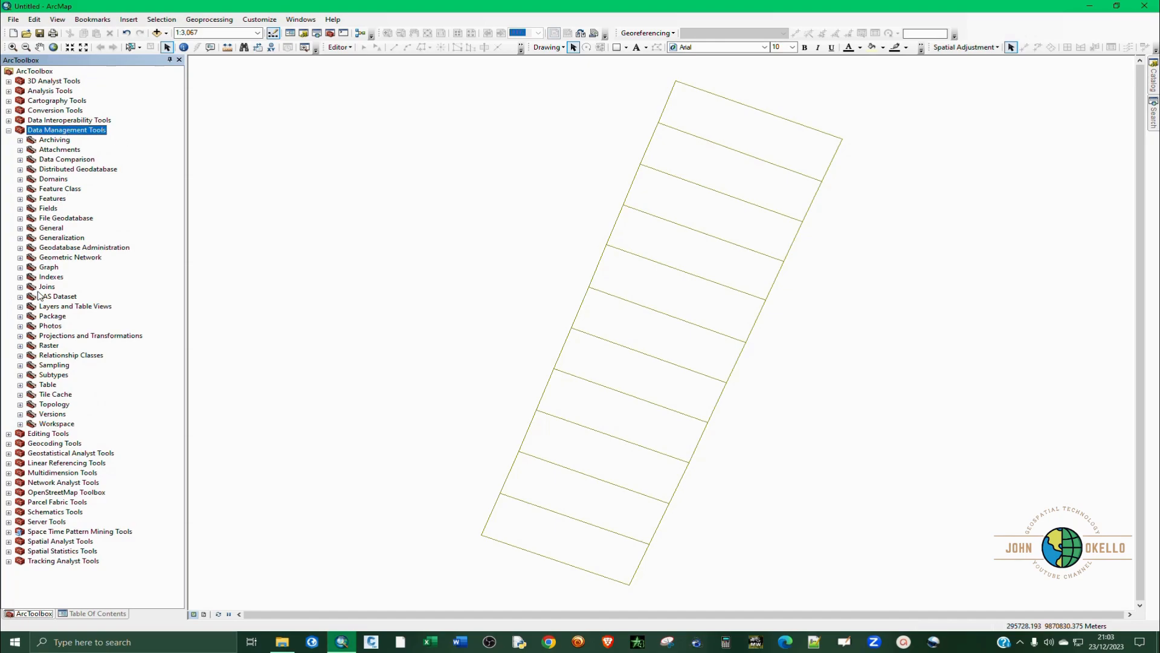
pyautogui.click(20, 198)
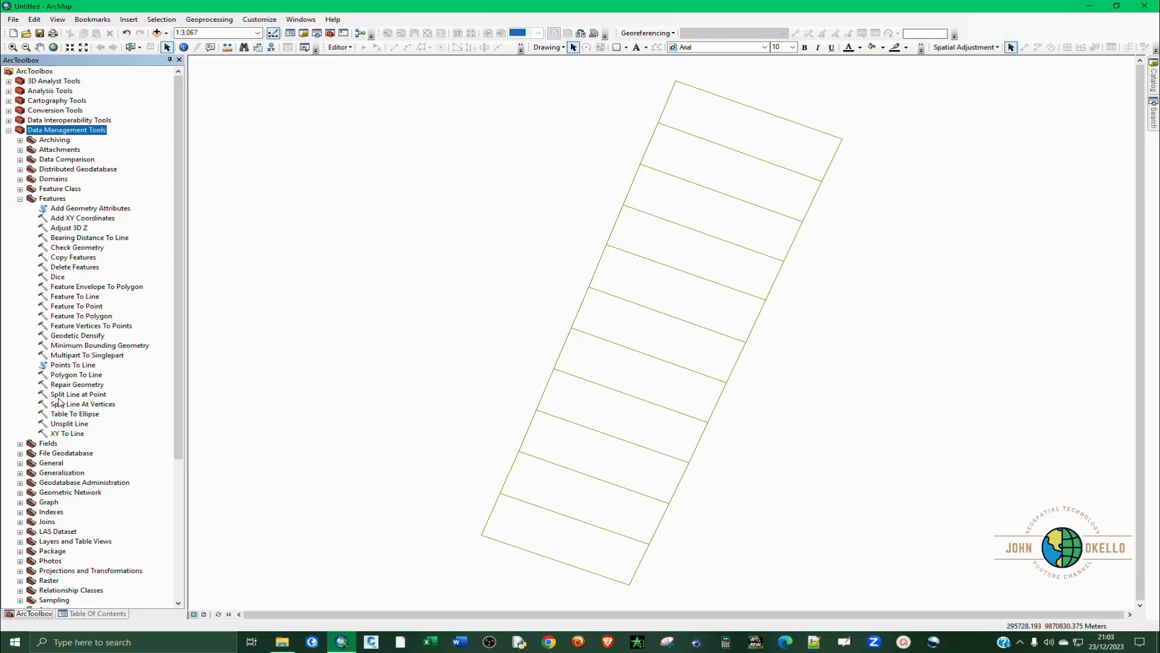
pyautogui.doubleClick(91, 326)
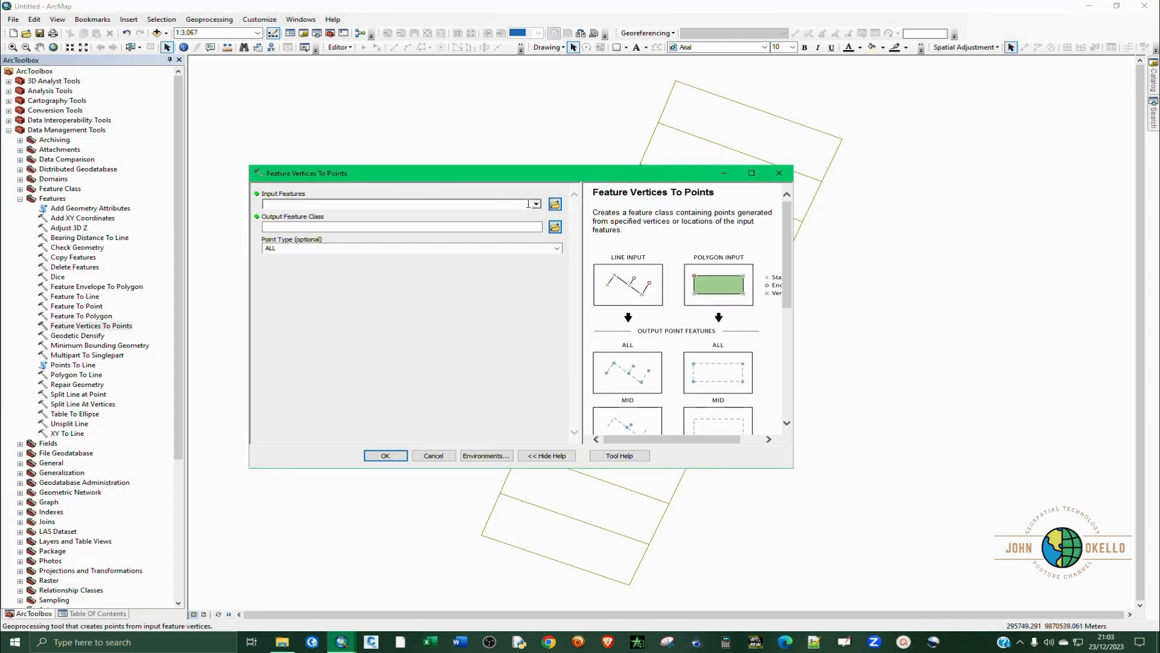
pyautogui.click(536, 204)
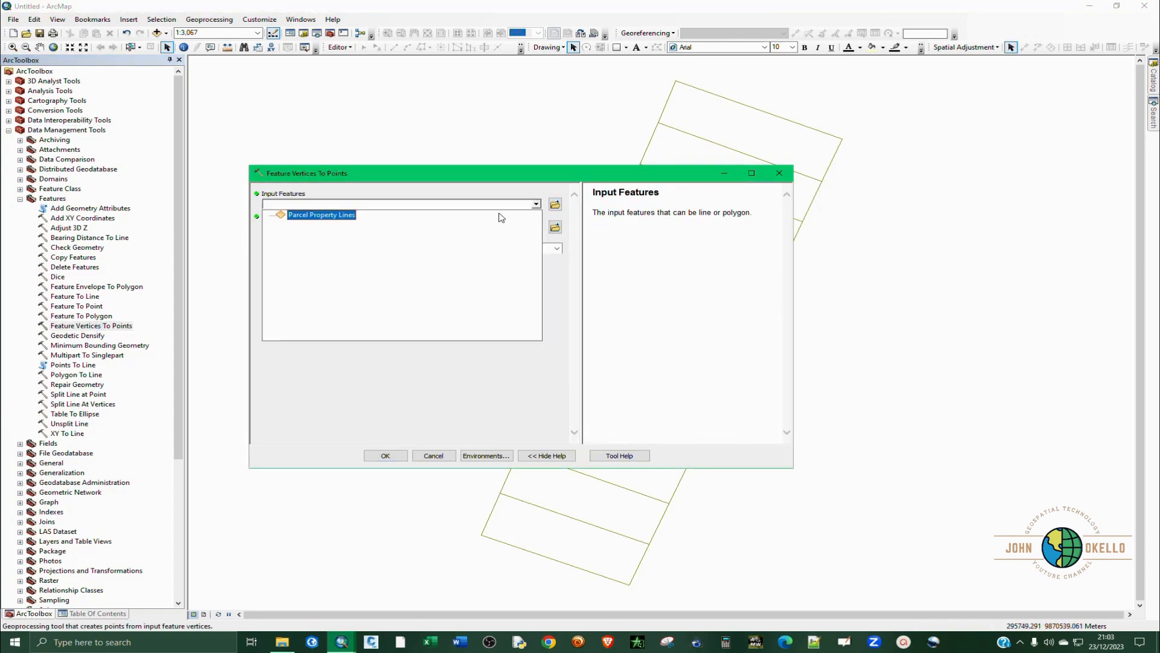
pyautogui.click(336, 222)
# Set the output to Parcel Points.shp in the Vertices to Coordinates folder, run the vertex conversion and collapse the Data Management toolset.
pyautogui.click(555, 226)
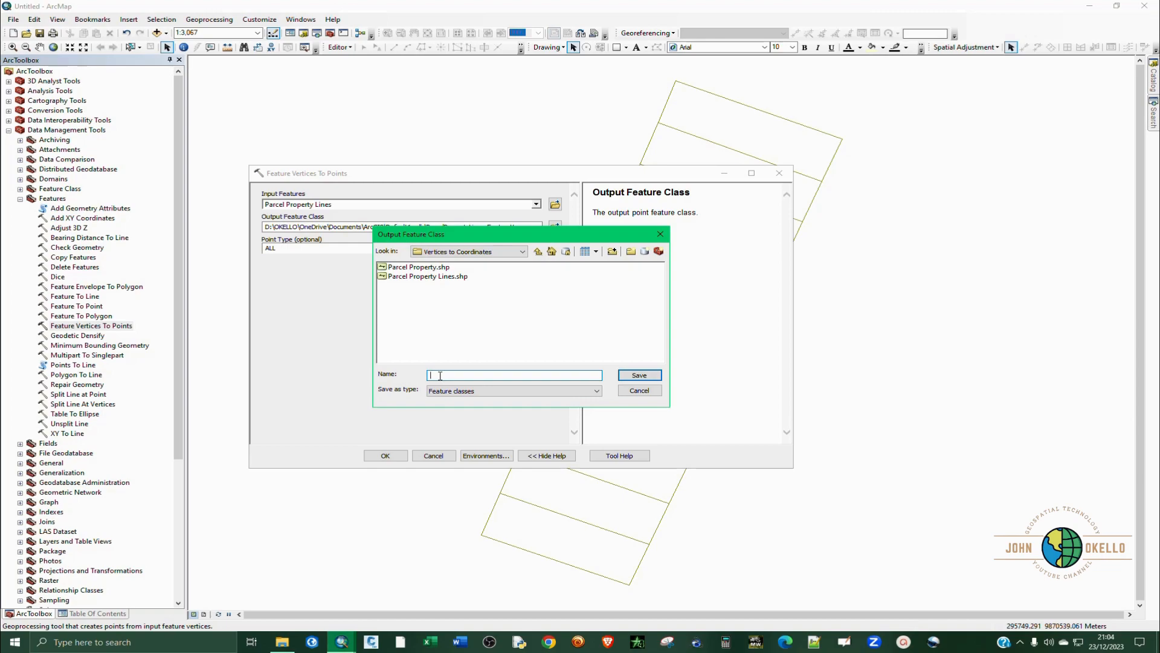
pyautogui.write('rcel Points')
pyautogui.click(646, 375)
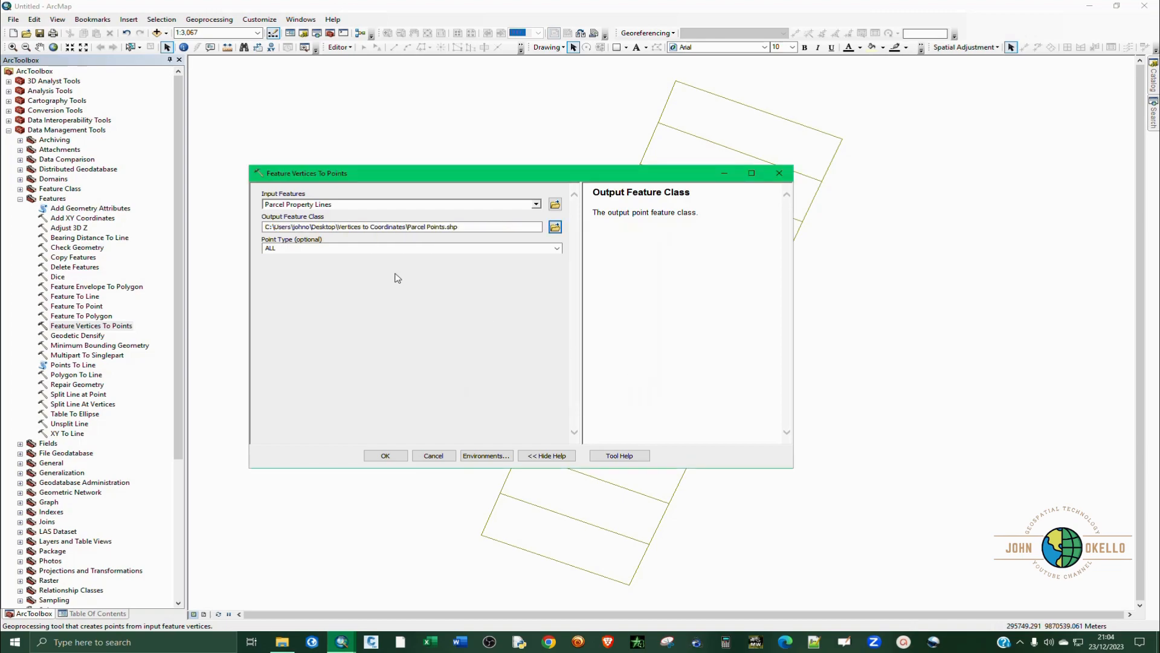
pyautogui.click(385, 455)
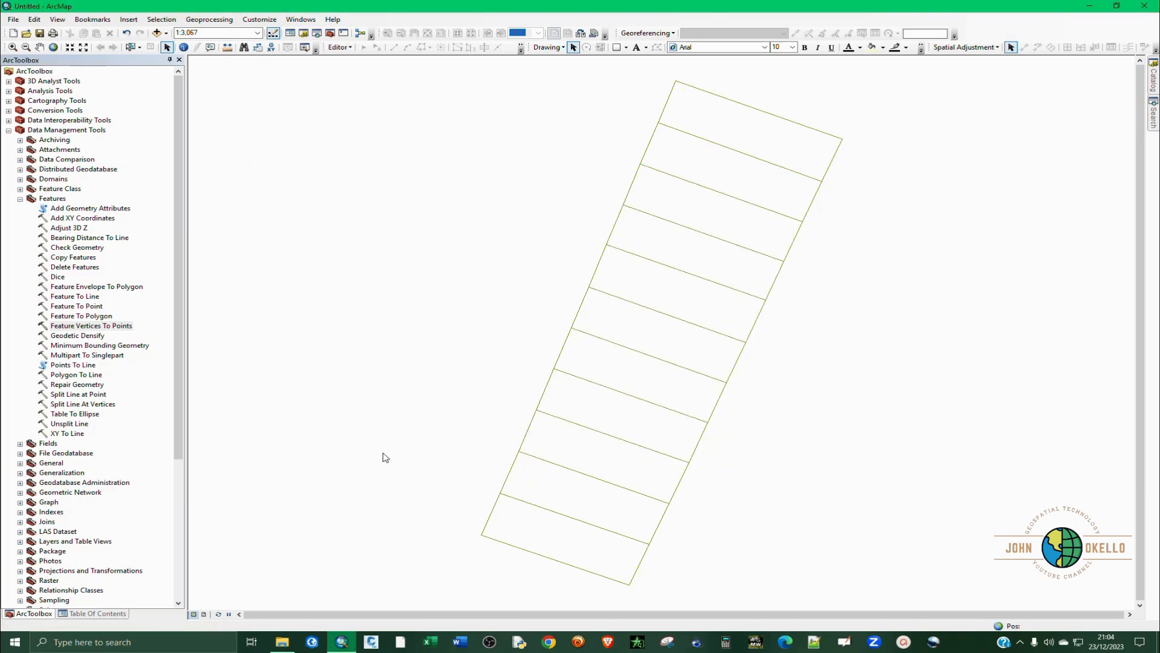
pyautogui.click(8, 130)
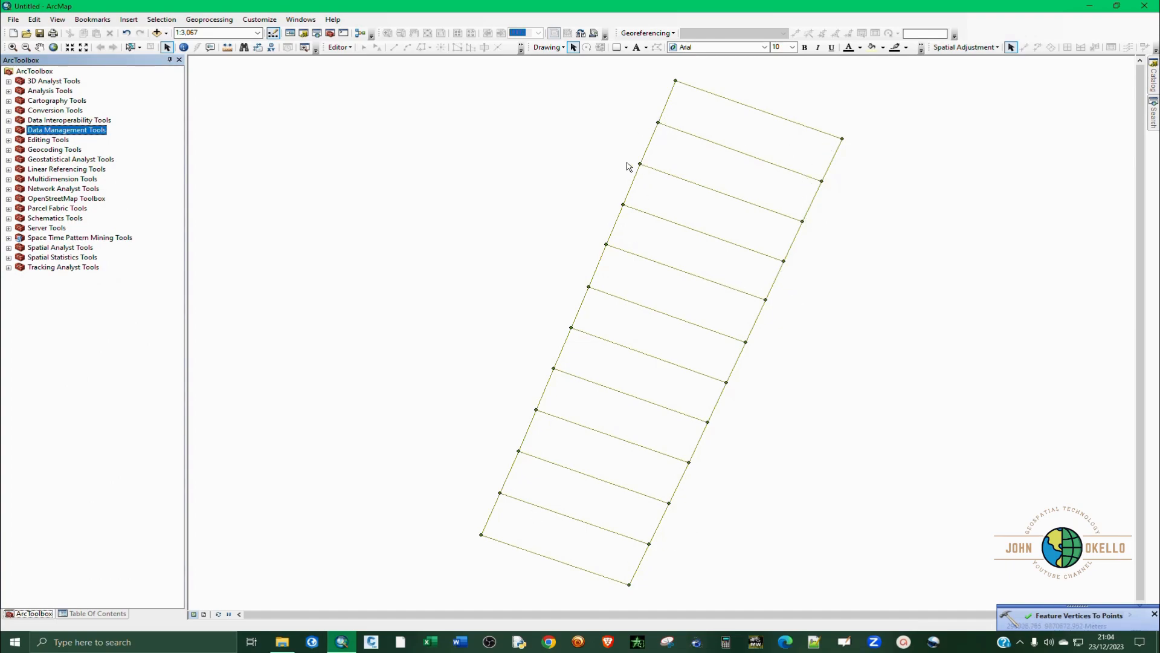
# Open the Parcel Points attribute table, then move it over the map and widen its window.
pyautogui.click(94, 614)
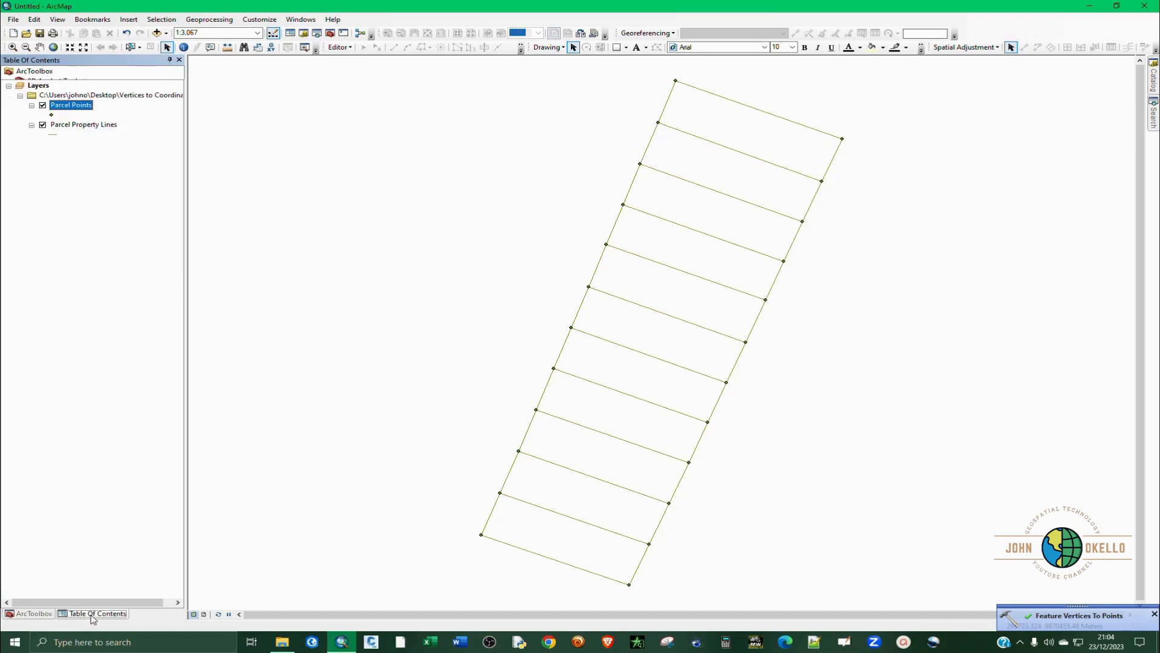
pyautogui.rightClick(80, 106)
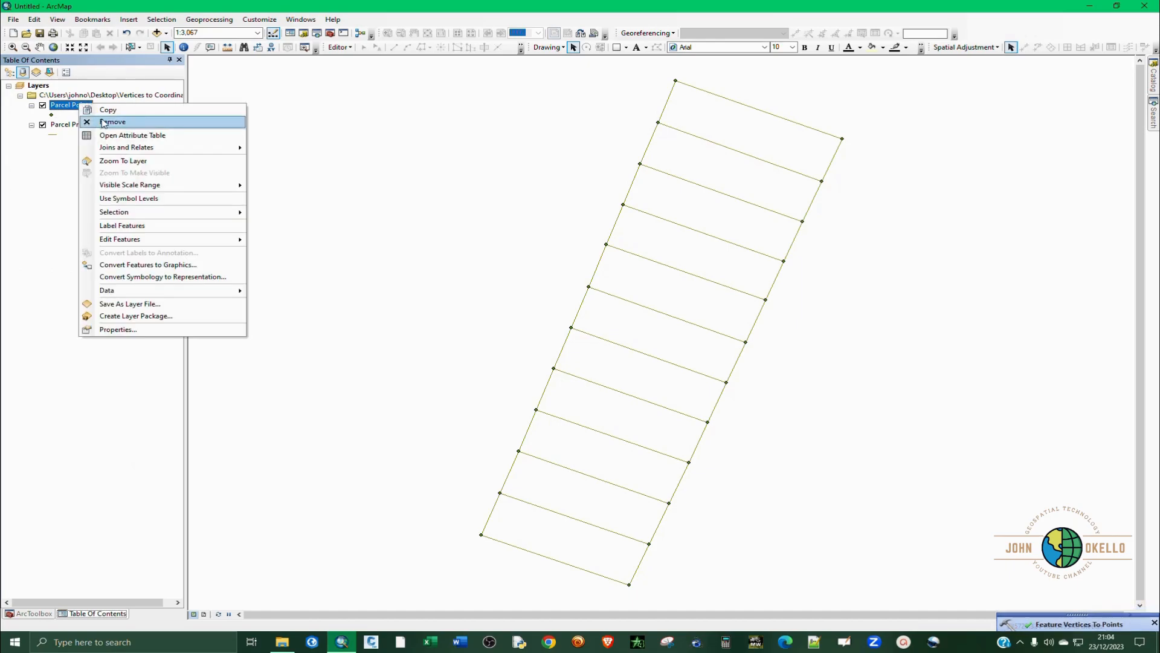
pyautogui.click(116, 136)
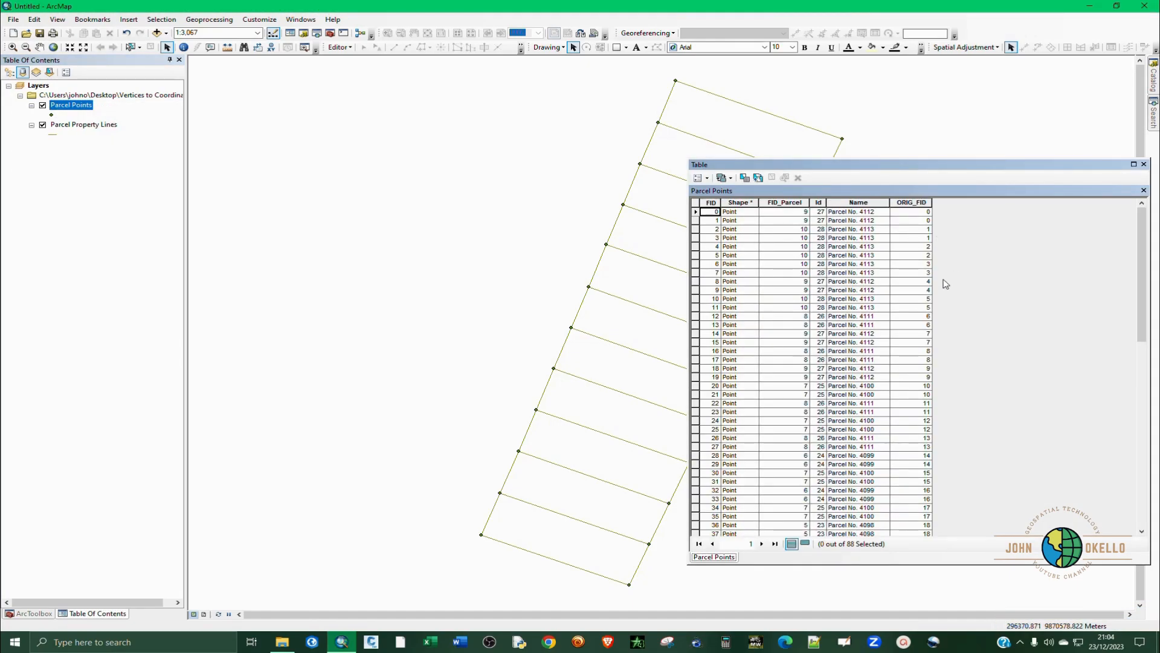
pyautogui.moveTo(858, 164); pyautogui.dragTo(505, 144)
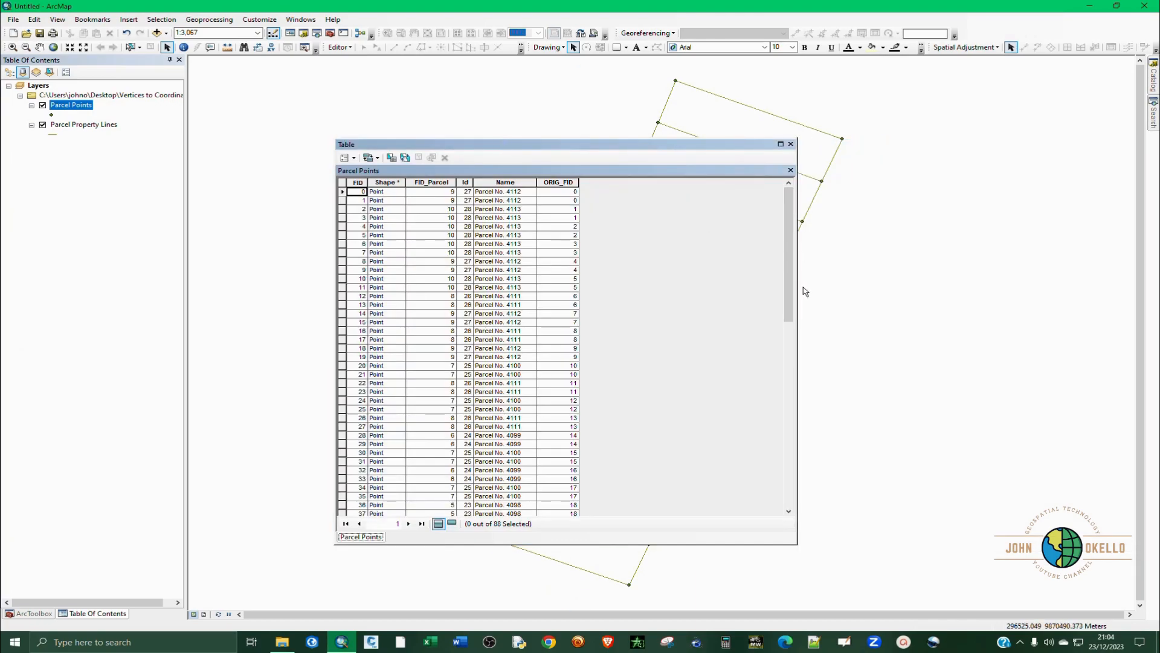
pyautogui.moveTo(798, 310); pyautogui.dragTo(863, 310)
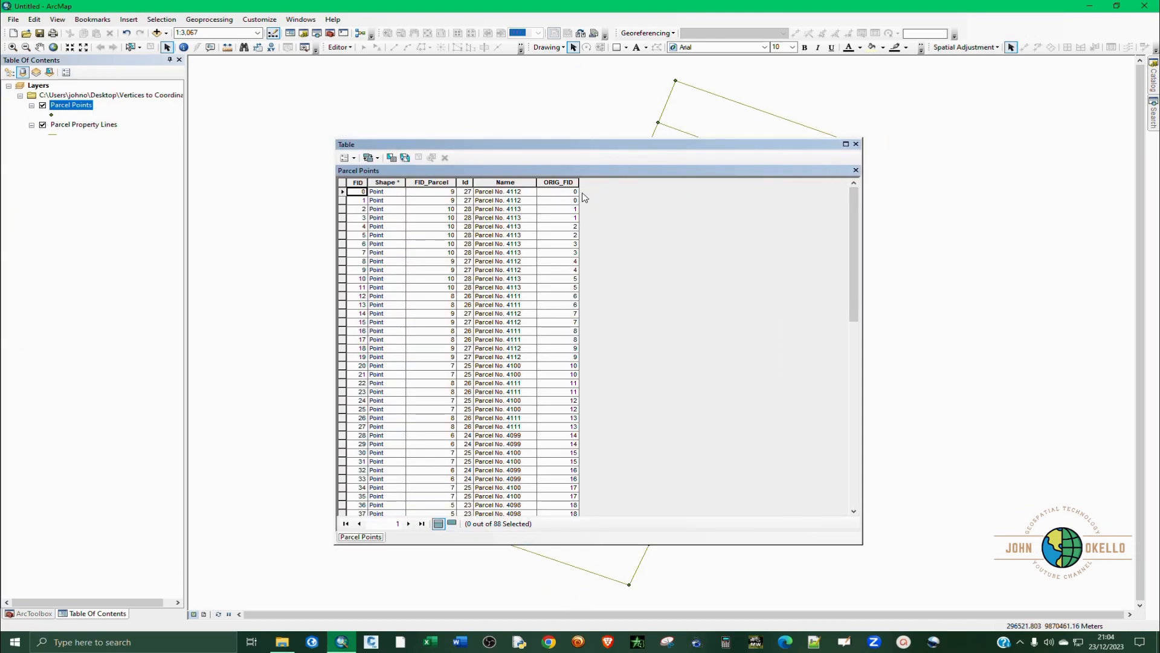
# Delete the ORIG_FID field from the Parcel Points attribute table.
pyautogui.click(560, 182)
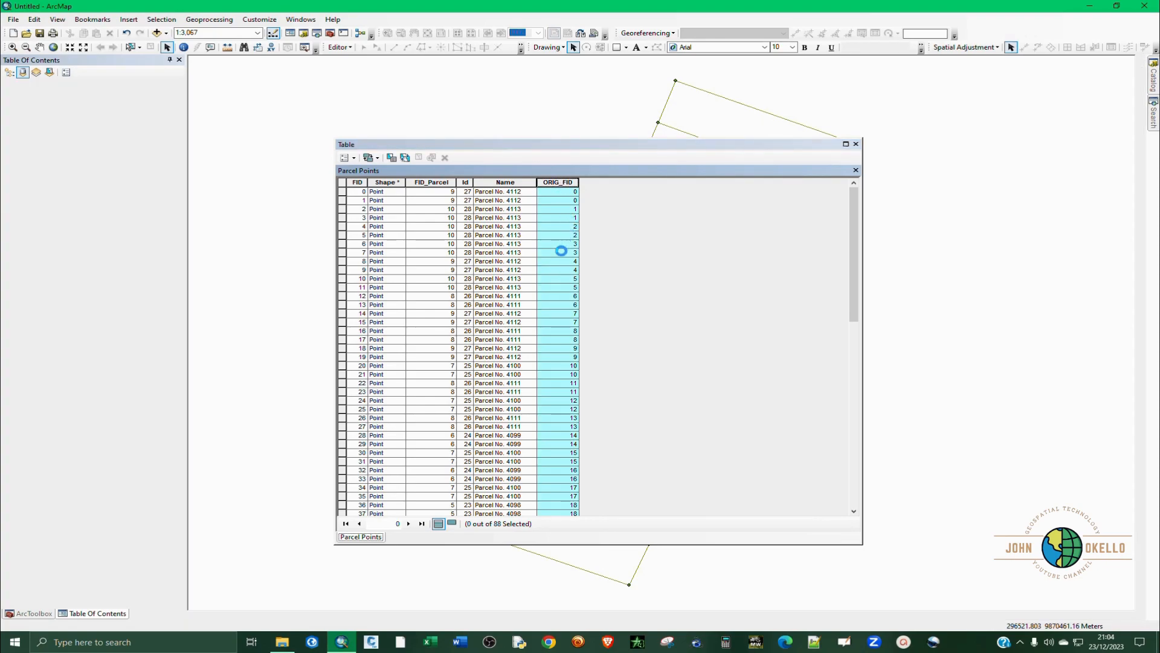
pyautogui.rightClick(562, 252)
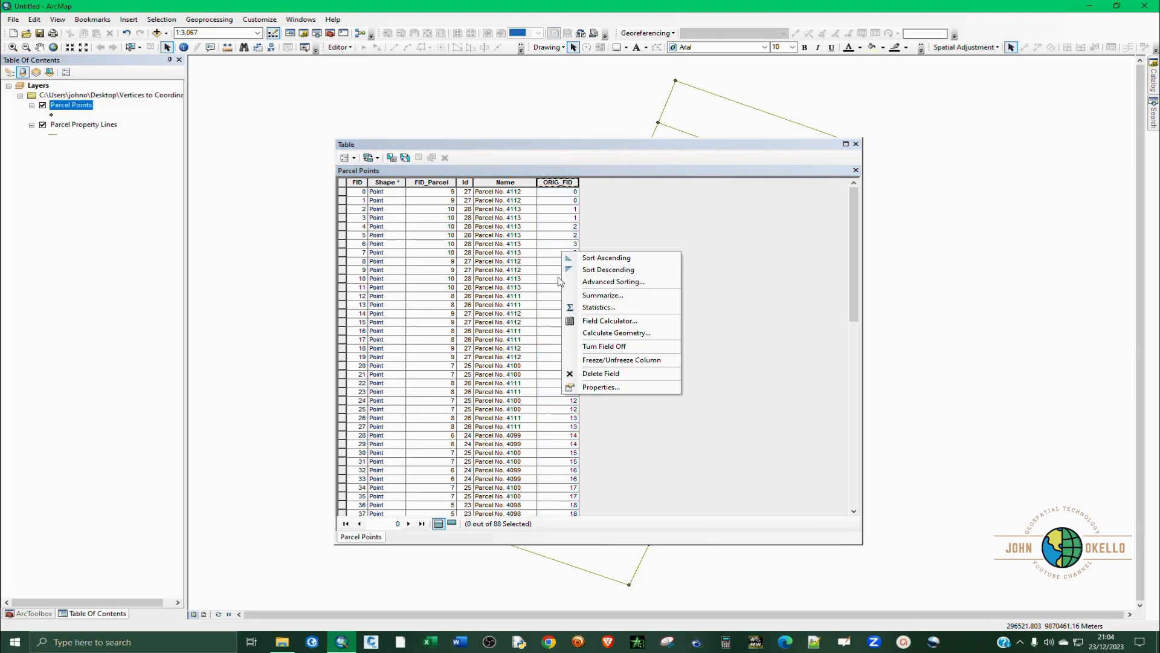
pyautogui.click(590, 375)
pyautogui.click(625, 363)
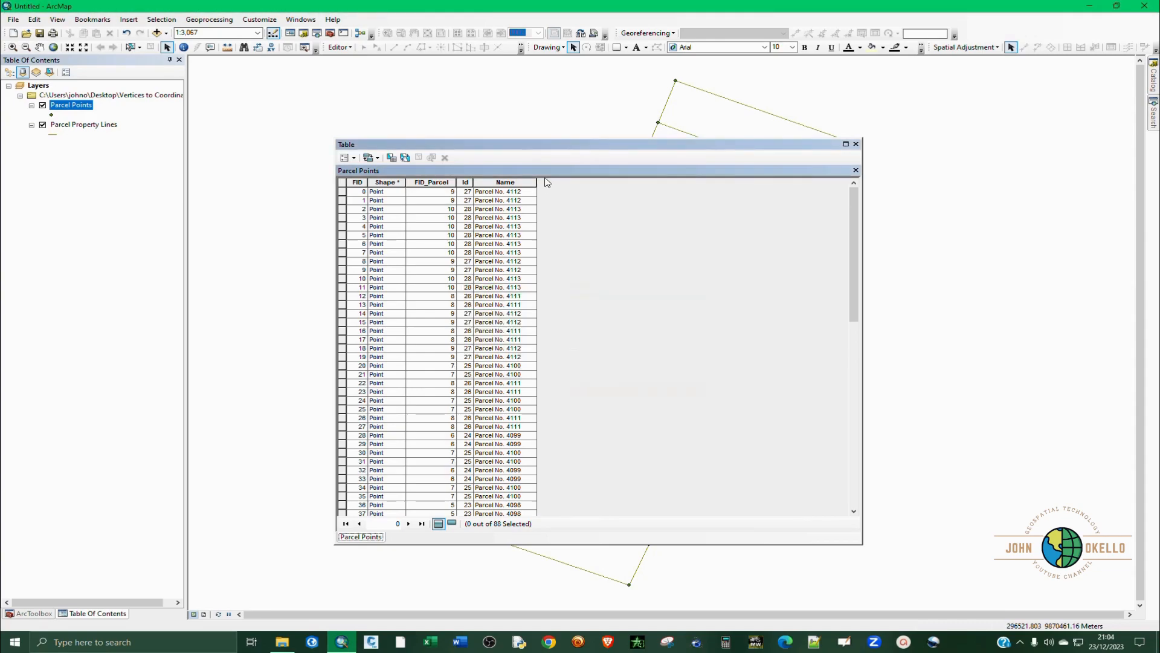
# Delete the Name and Id fields from the Parcel Points attribute table.
pyautogui.click(508, 181)
pyautogui.rightClick(513, 183)
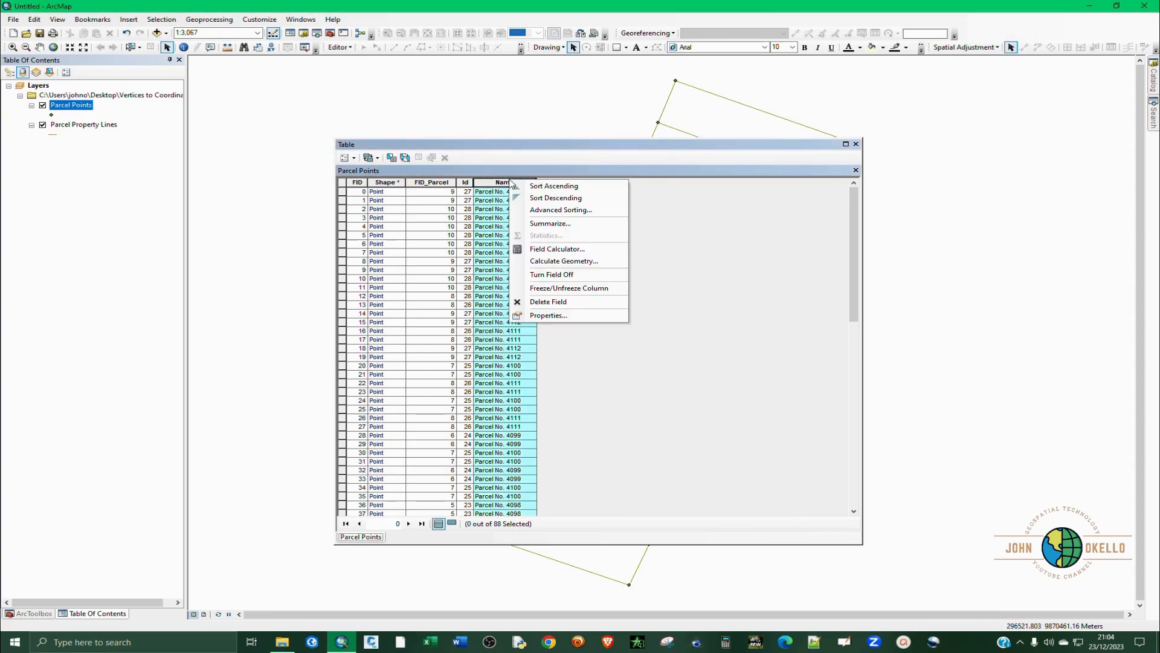
pyautogui.click(538, 299)
pyautogui.click(618, 366)
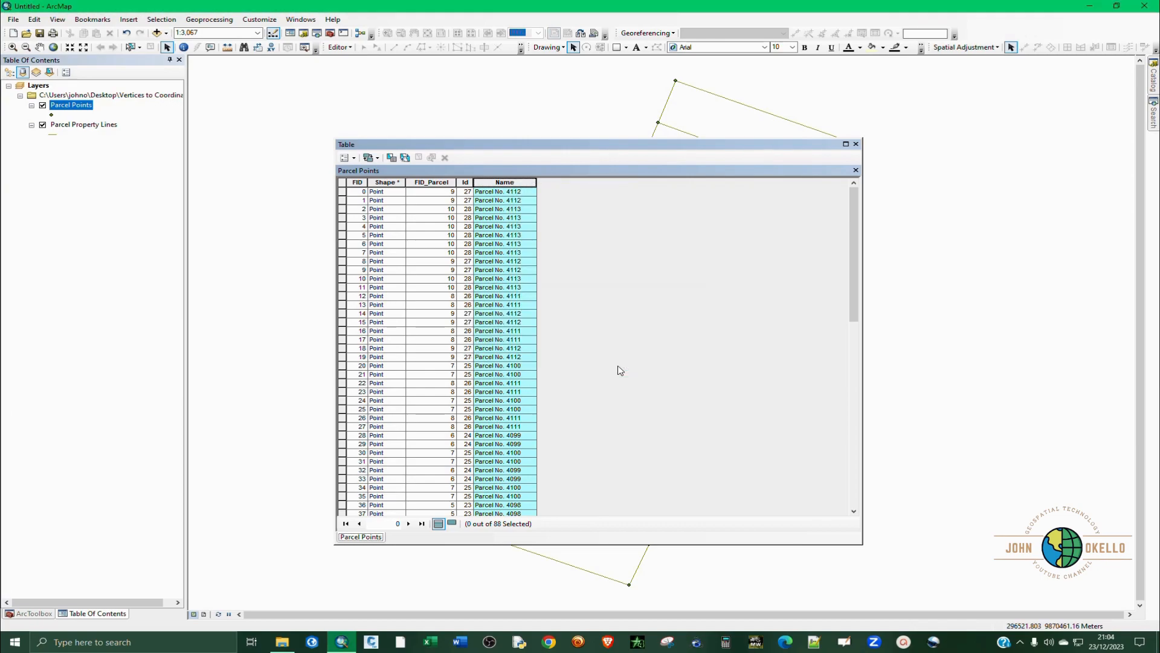
pyautogui.click(465, 182)
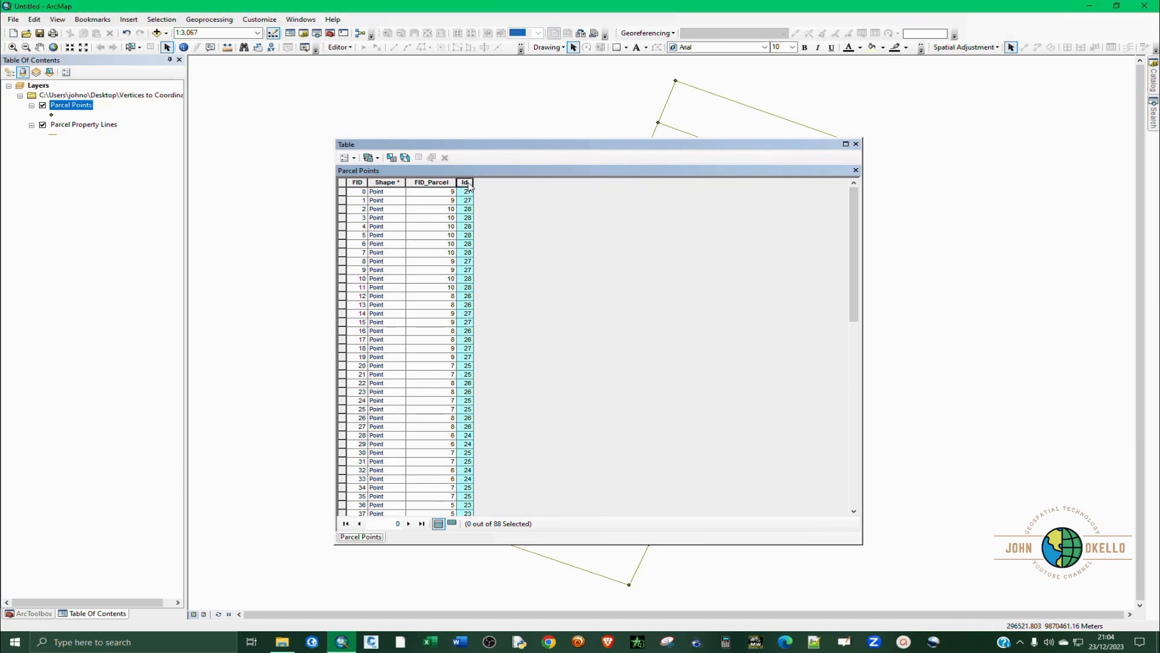
pyautogui.rightClick(468, 183)
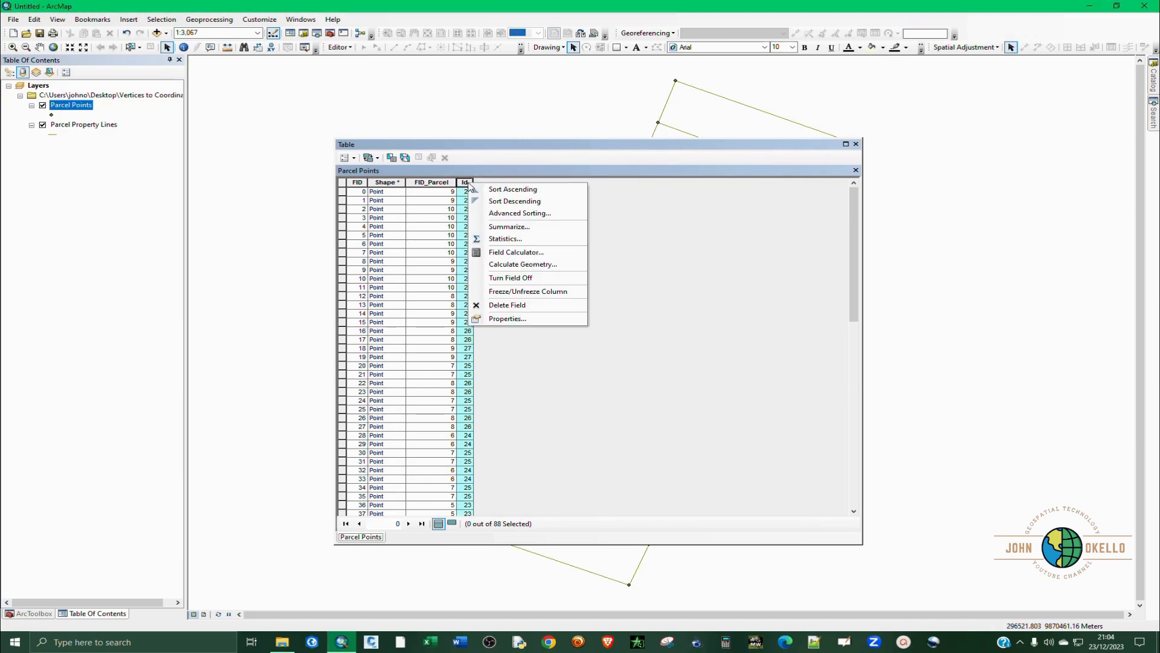
pyautogui.click(513, 305)
pyautogui.click(616, 365)
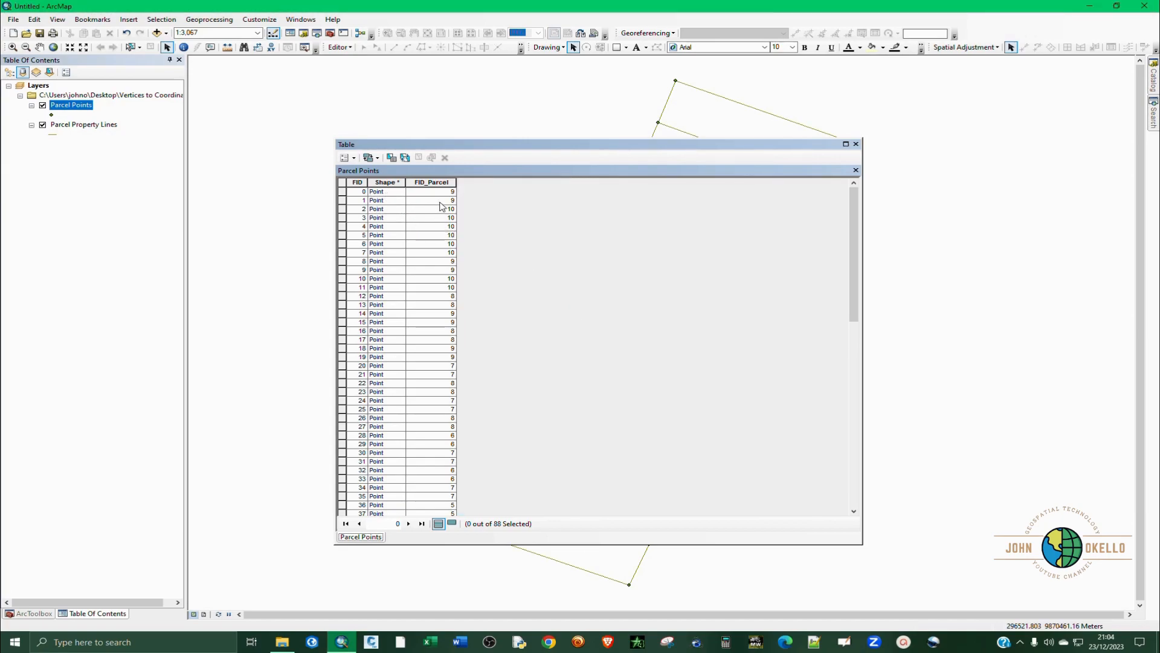
# Try to delete the FID_Parcel field from the Parcel Points table, and clear the column highlight.
pyautogui.click(445, 182)
pyautogui.rightClick(445, 182)
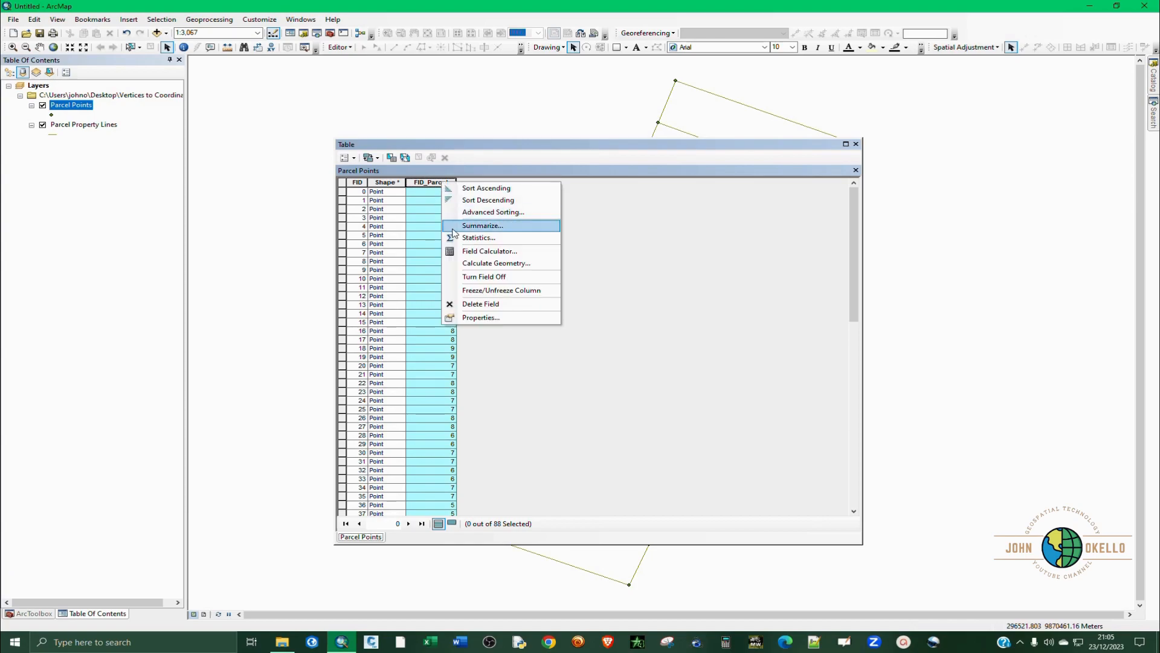
pyautogui.click(482, 302)
pyautogui.click(632, 365)
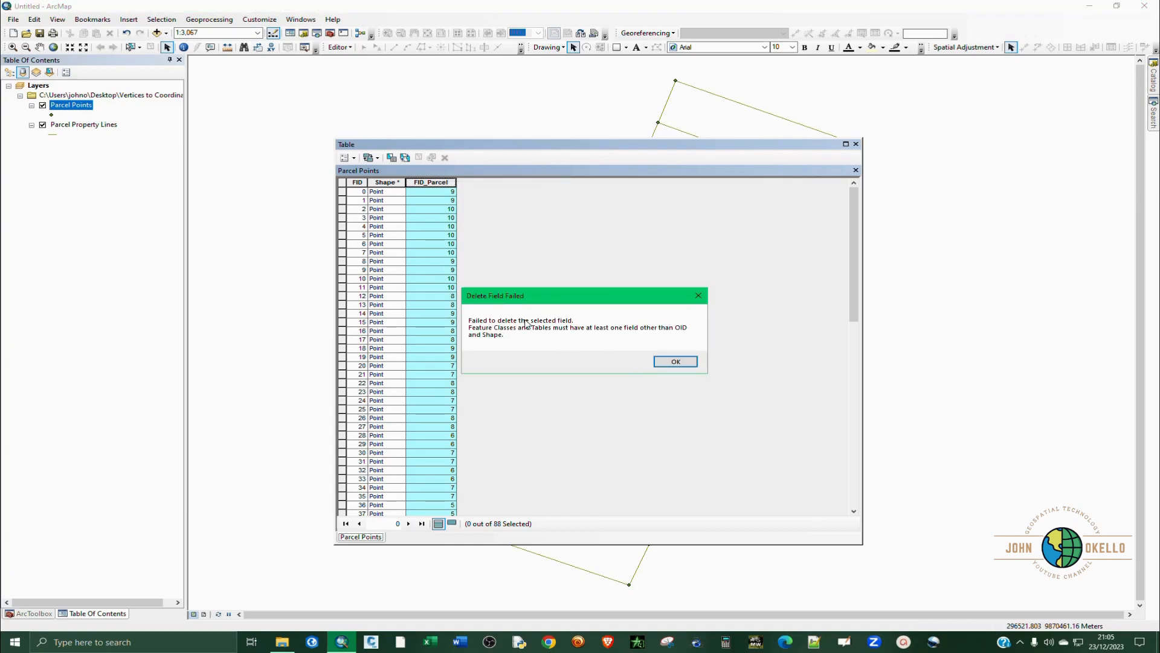
pyautogui.click(676, 362)
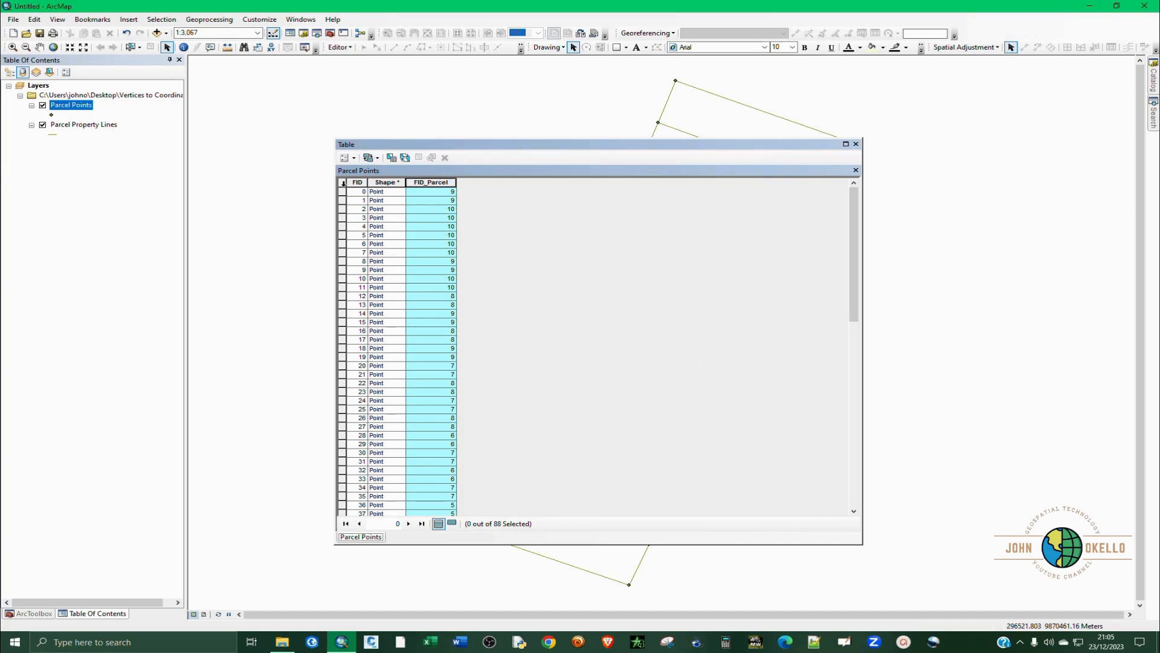
pyautogui.click(343, 182)
# Add a field called Name to the Parcel Points table, with type Text and length 10.
pyautogui.click(345, 157)
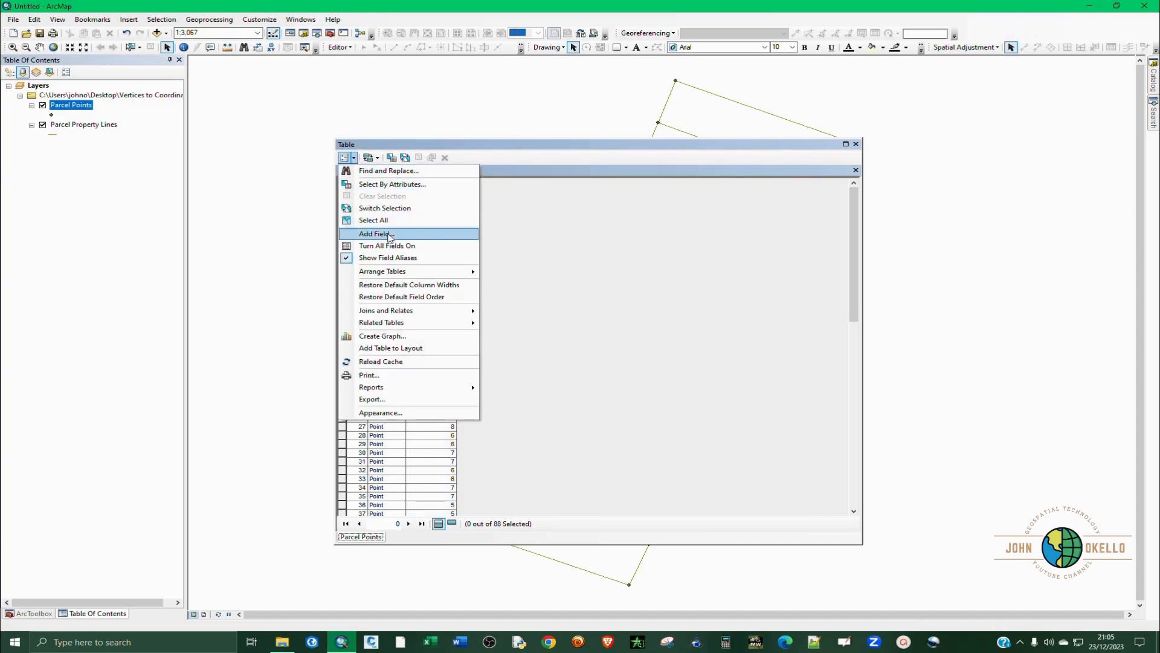
pyautogui.click(388, 234)
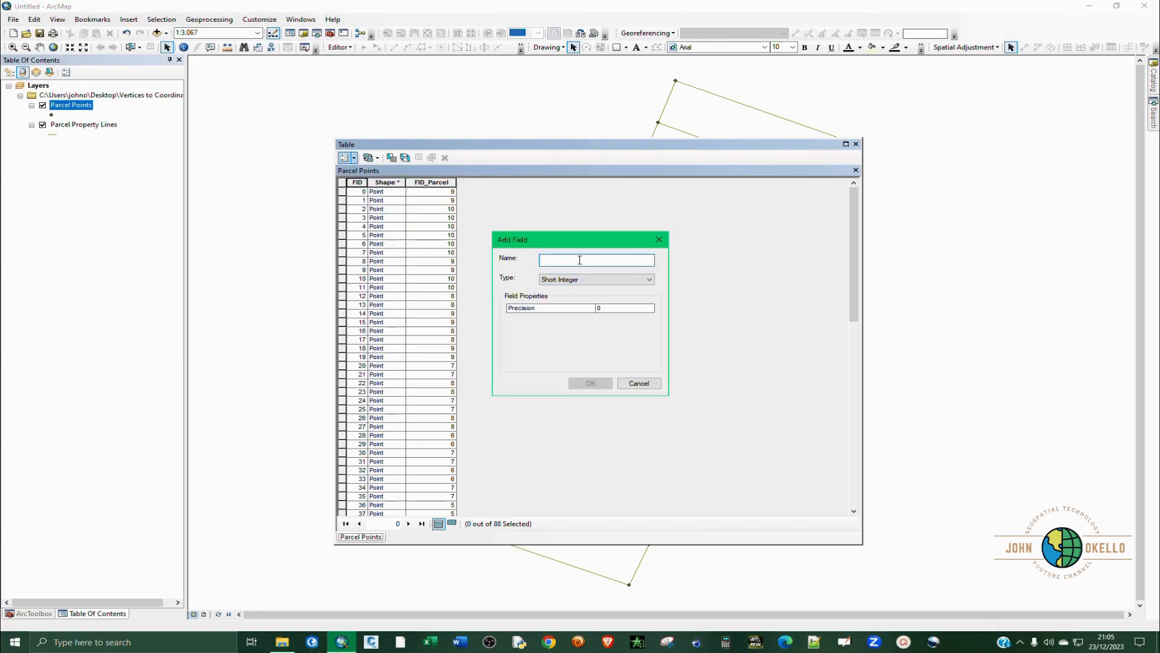
pyautogui.write('S')
pyautogui.press('BackSpace')
pyautogui.press('BackSpace')
pyautogui.press('BackSpace')
pyautogui.press('BackSpace')
pyautogui.press('BackSpace')
pyautogui.press('BackSpace')
pyautogui.write('Na')
pyautogui.click(573, 279)
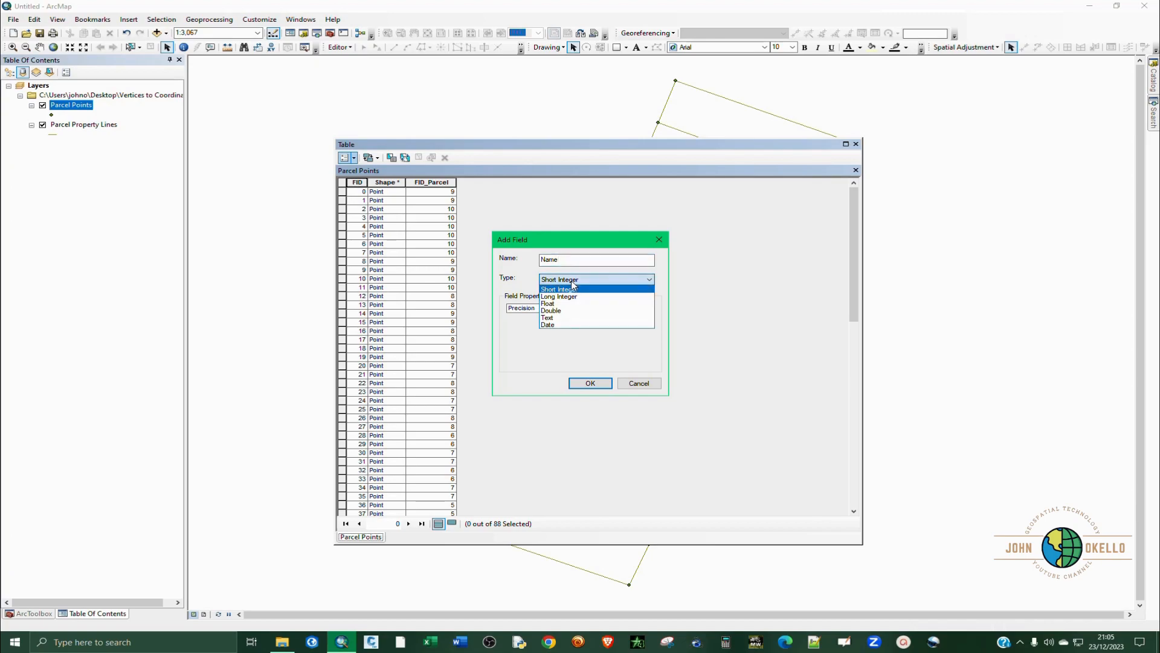
pyautogui.click(561, 318)
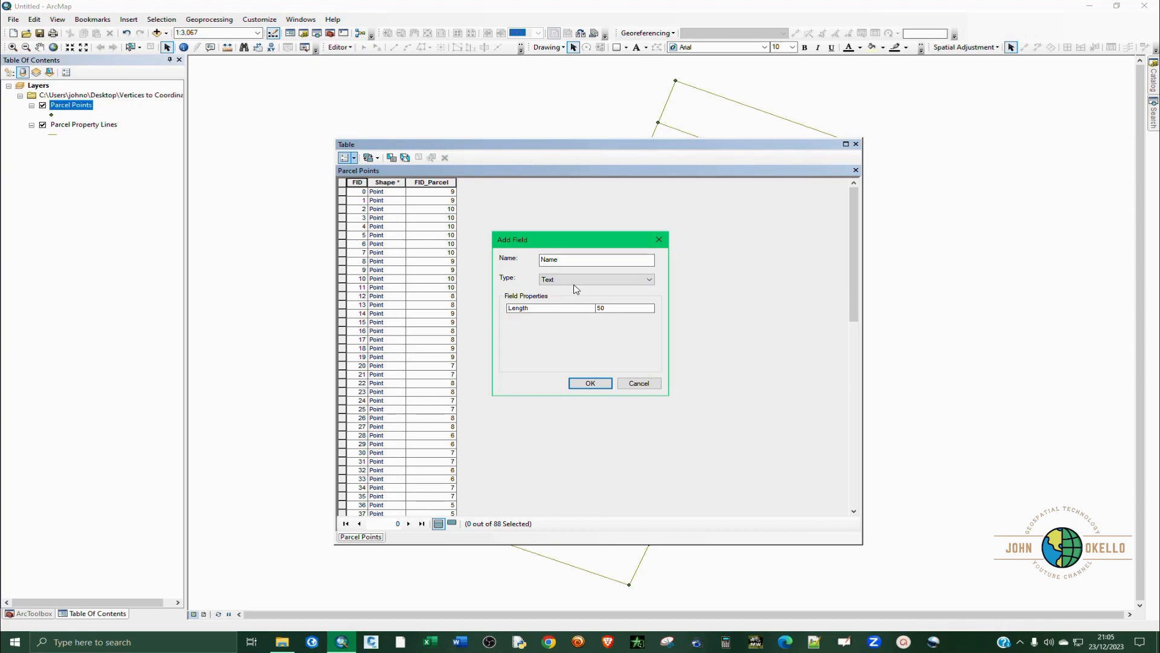
pyautogui.click(610, 309)
pyautogui.click(609, 308)
pyautogui.write('10')
pyautogui.click(590, 383)
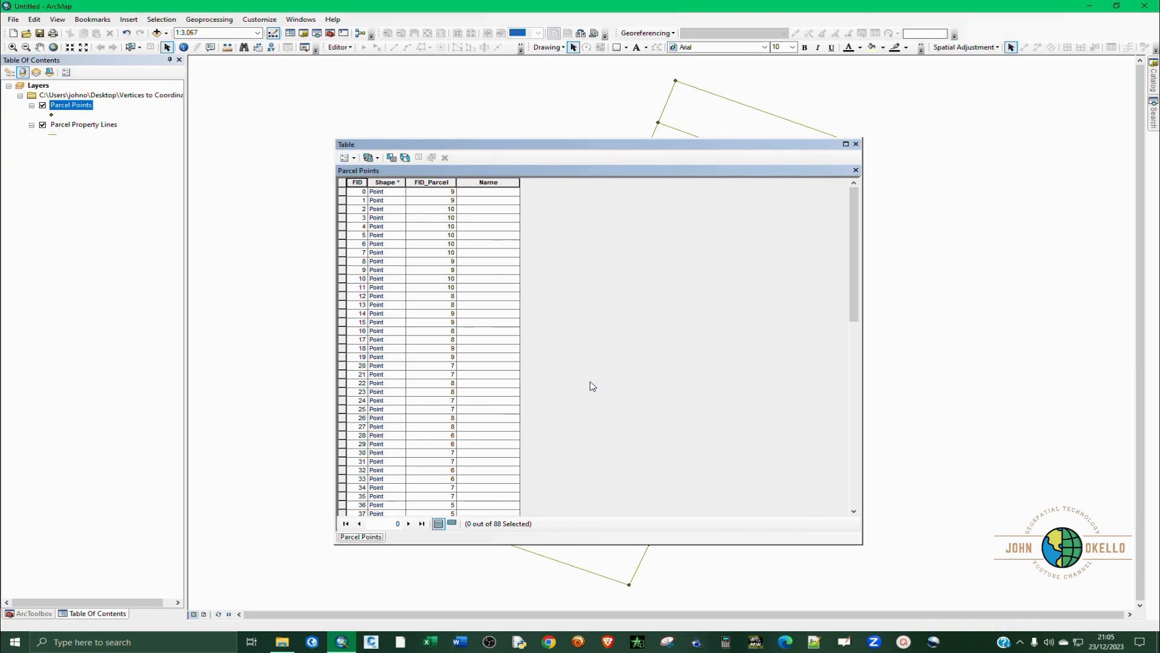
pyautogui.click(498, 192)
pyautogui.rightClick(495, 183)
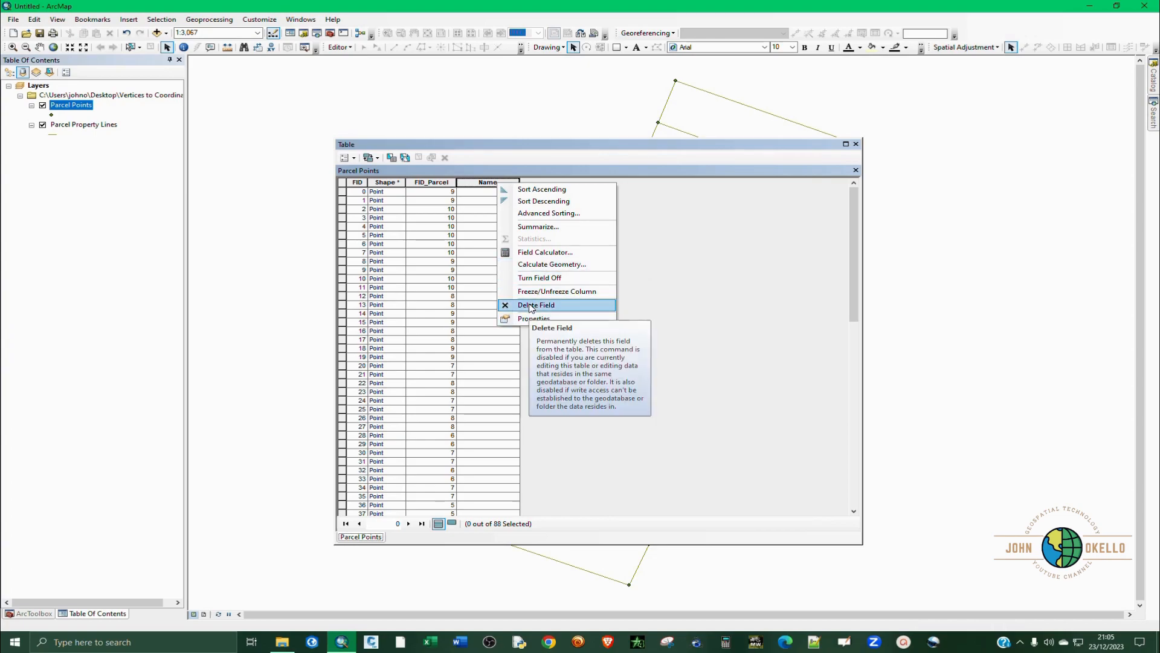
# Add a Short Integer field called ID to the Parcel Points table.
pyautogui.click(348, 160)
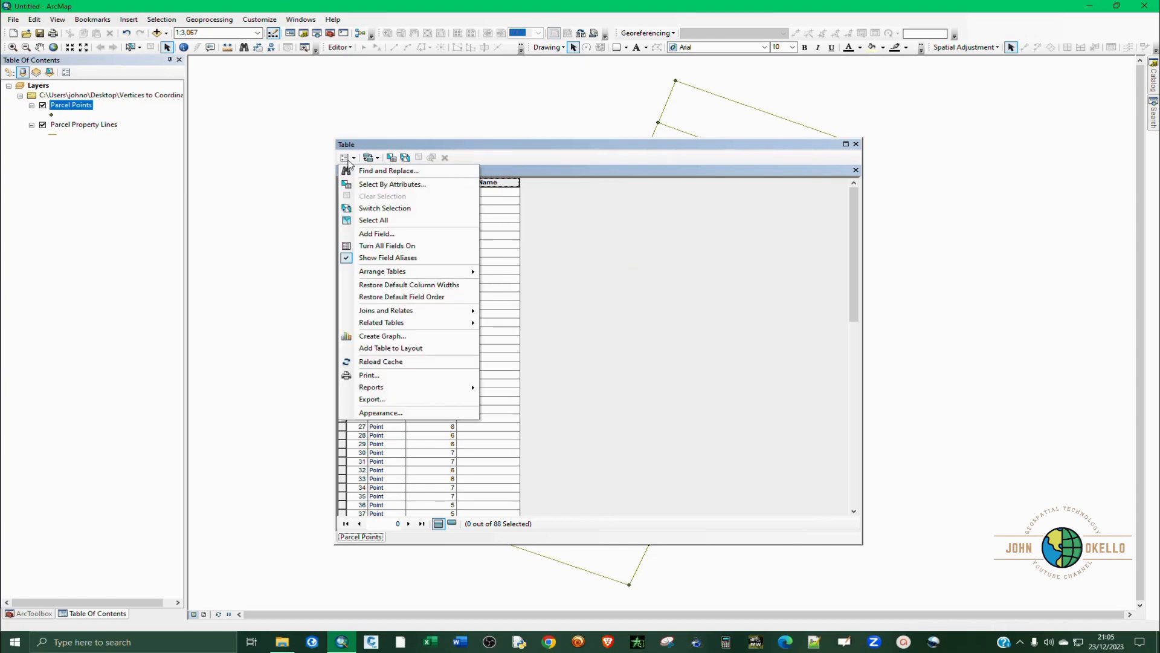
pyautogui.click(376, 234)
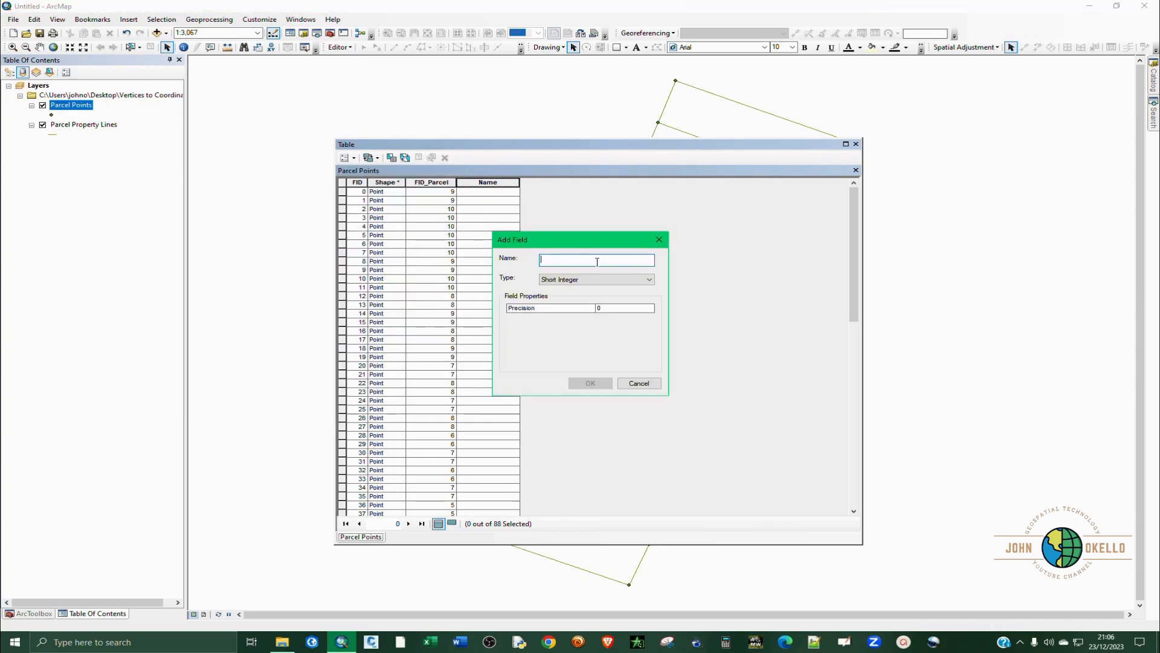
pyautogui.click(597, 261)
pyautogui.write('ID')
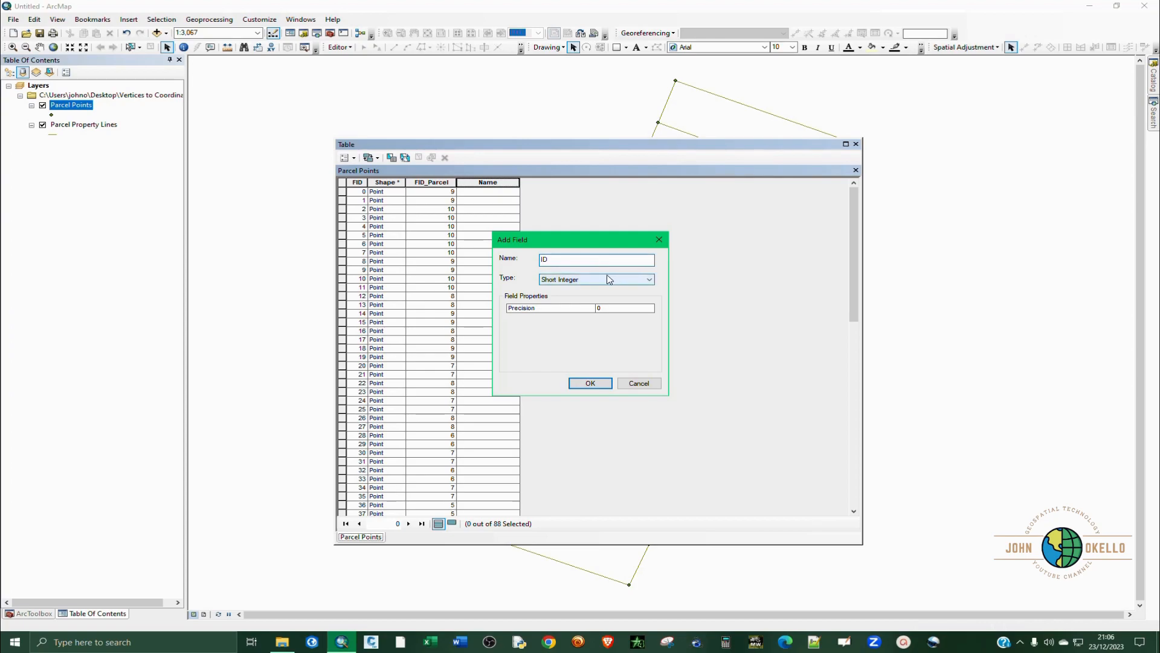
pyautogui.click(609, 279)
pyautogui.click(608, 278)
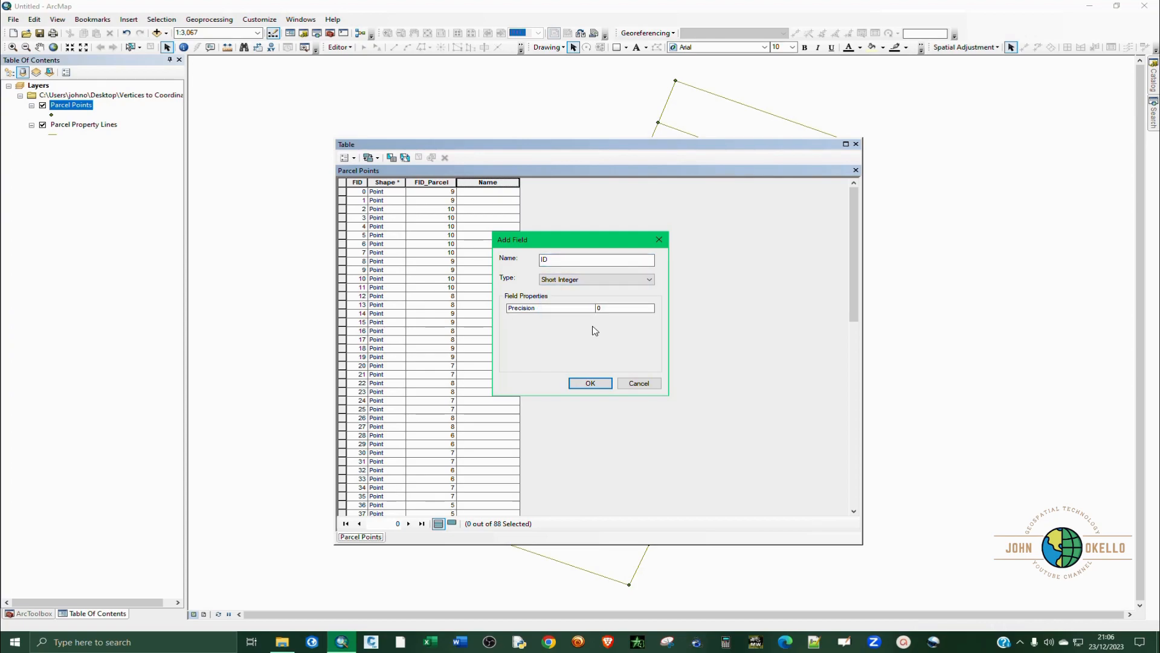
pyautogui.click(604, 388)
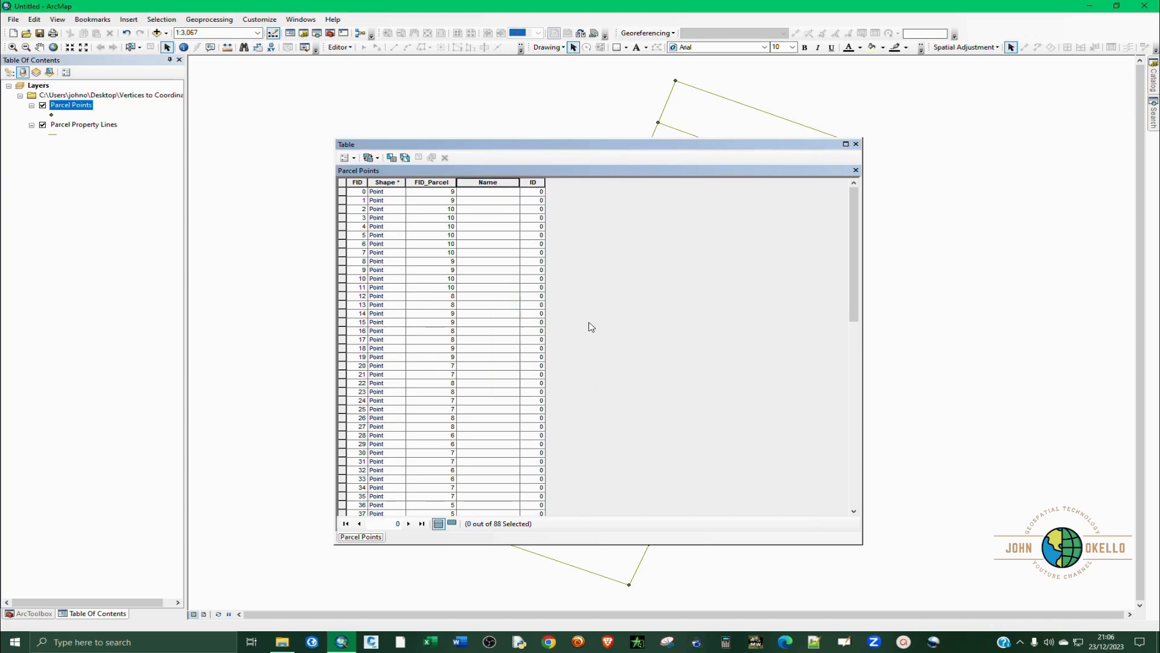
# Move the ID column in front of the Name column in the Parcel Points table.
pyautogui.click(532, 182)
pyautogui.click(508, 183)
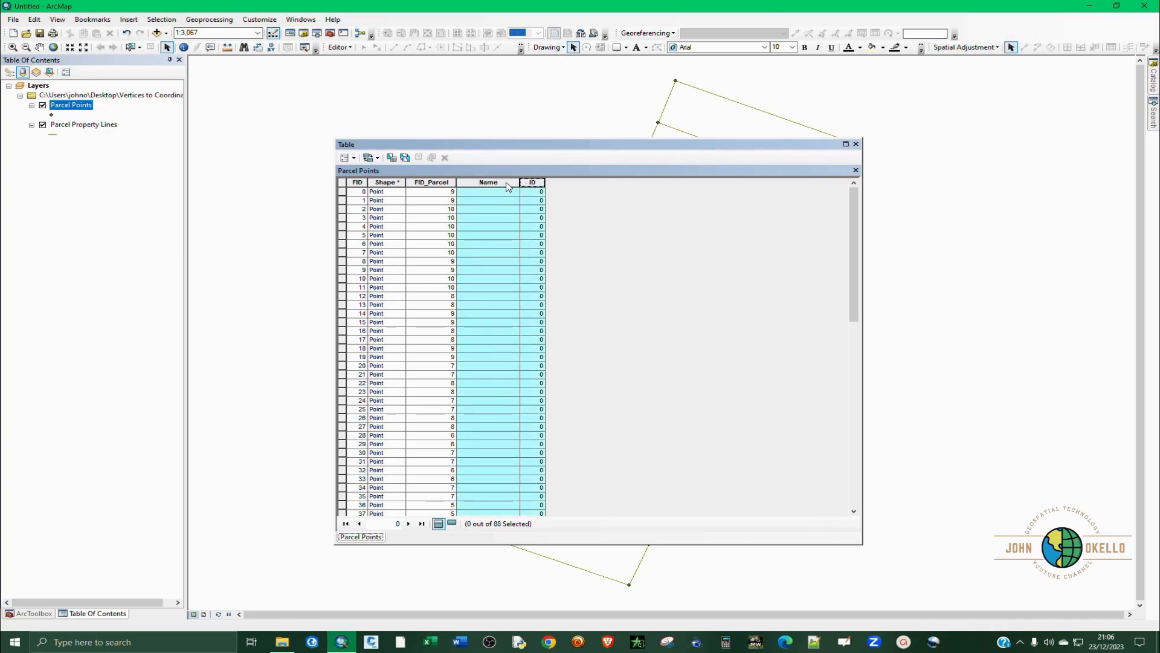
pyautogui.moveTo(535, 184); pyautogui.dragTo(458, 181)
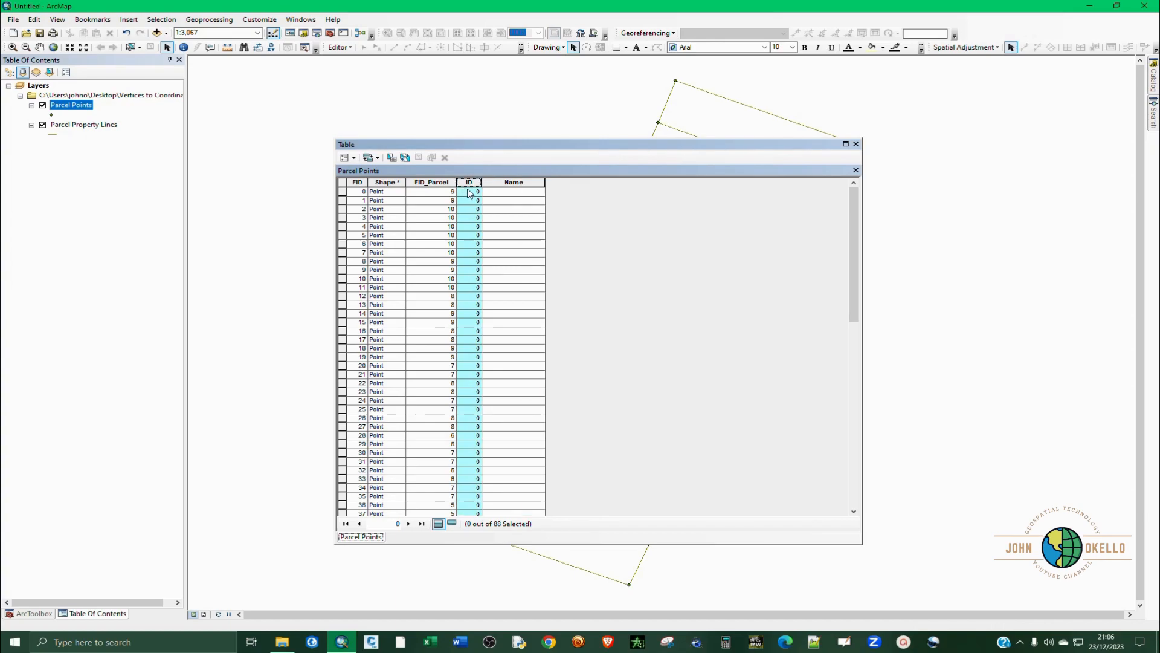
pyautogui.click(471, 192)
# Calculate the ID field as the FID value plus 1, using the Field Calculator with the Python parser.
pyautogui.click(469, 181)
pyautogui.rightClick(471, 182)
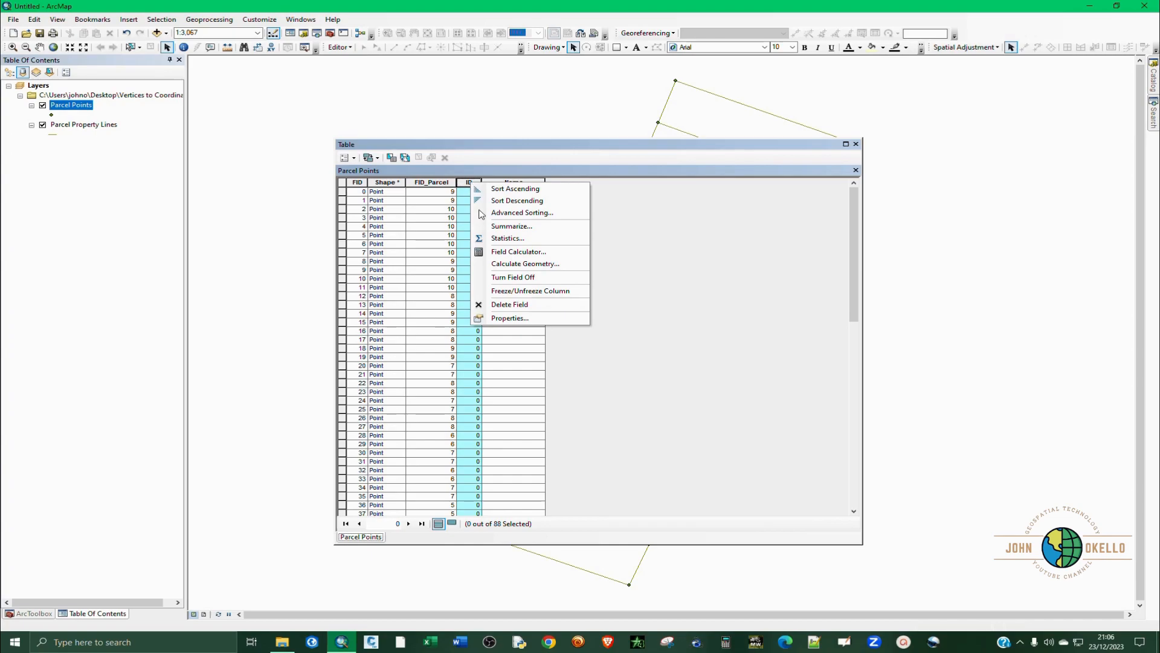
pyautogui.click(518, 252)
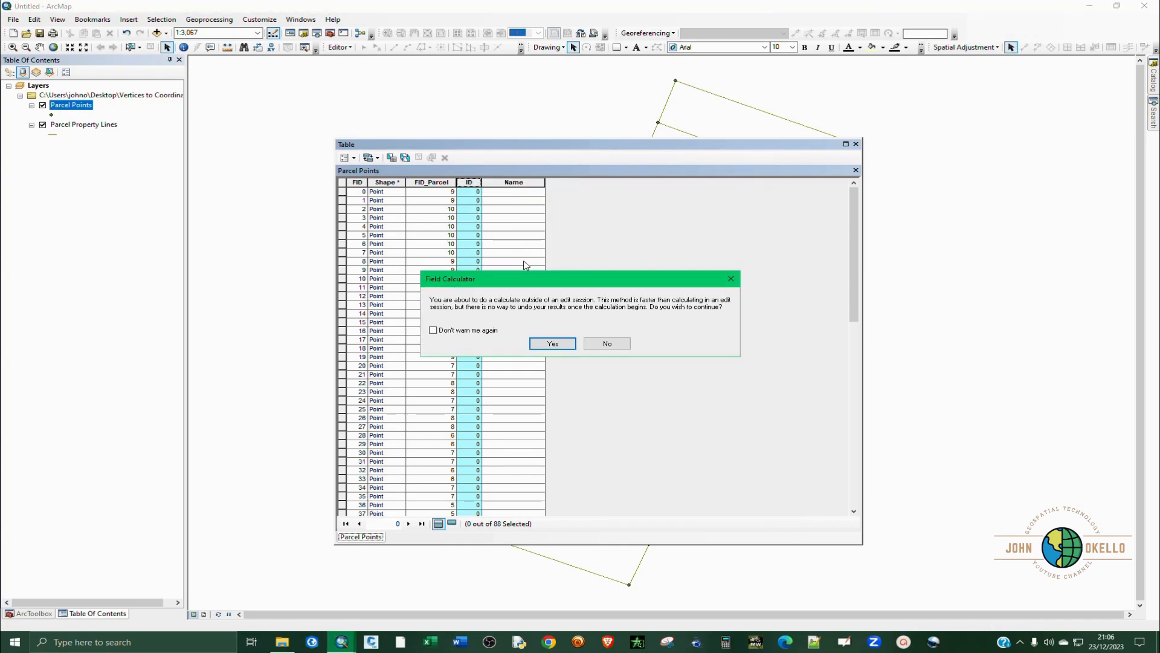
pyautogui.click(553, 347)
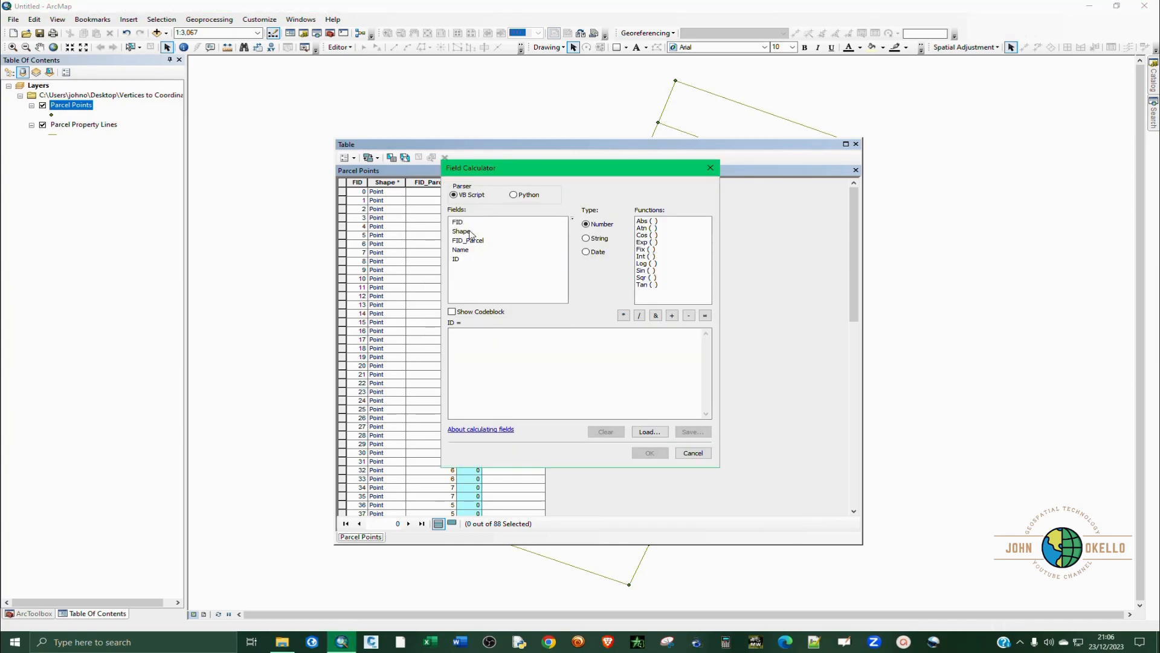
pyautogui.click(513, 195)
pyautogui.click(465, 341)
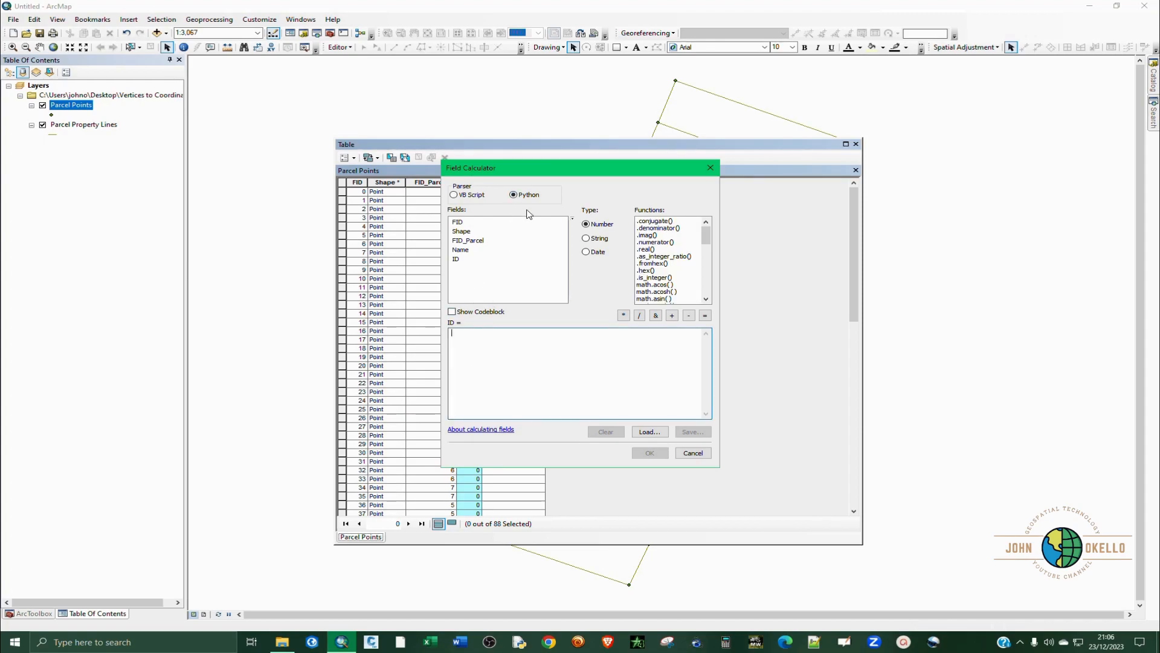
pyautogui.moveTo(541, 171); pyautogui.dragTo(821, 207)
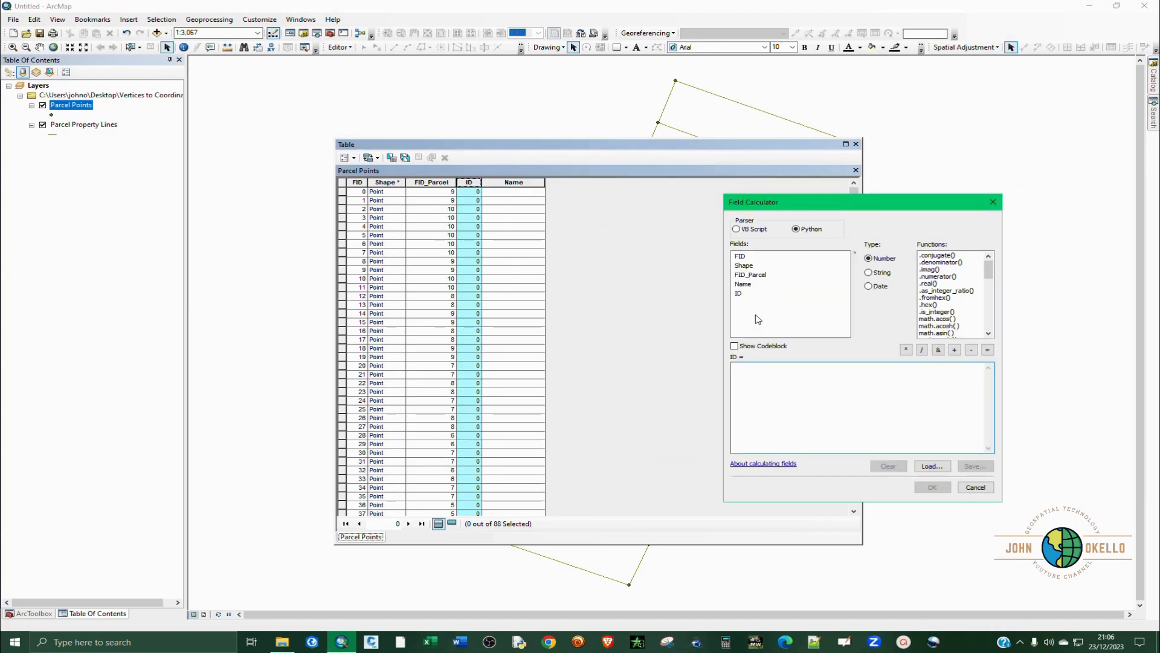
pyautogui.doubleClick(740, 257)
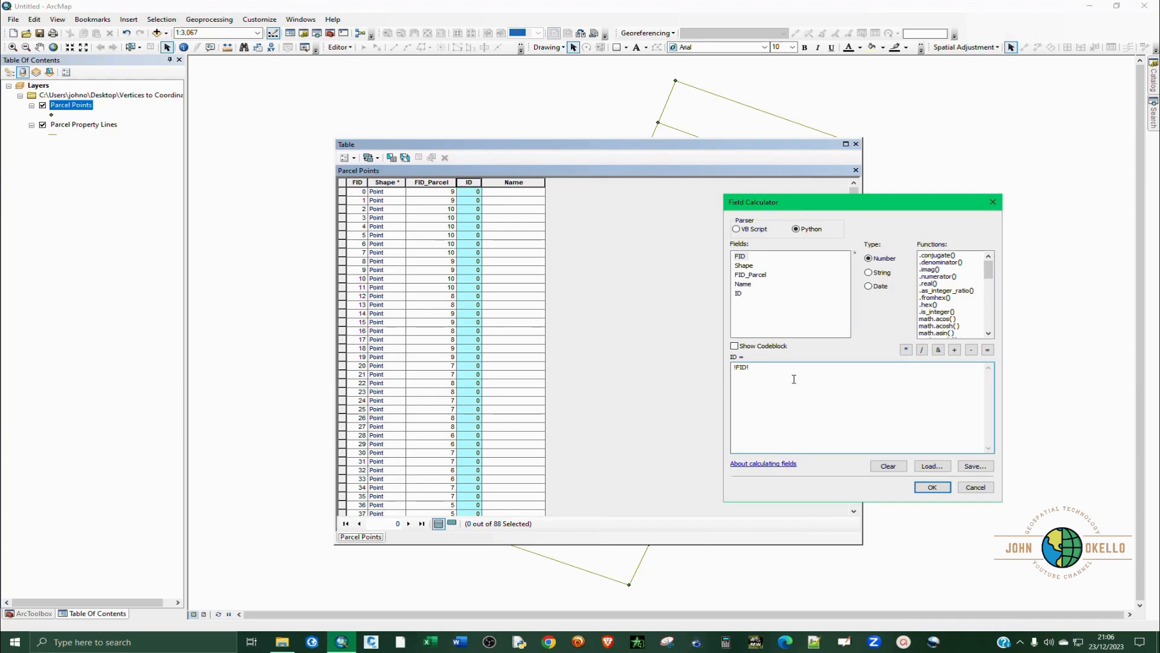
pyautogui.press('BackSpace')
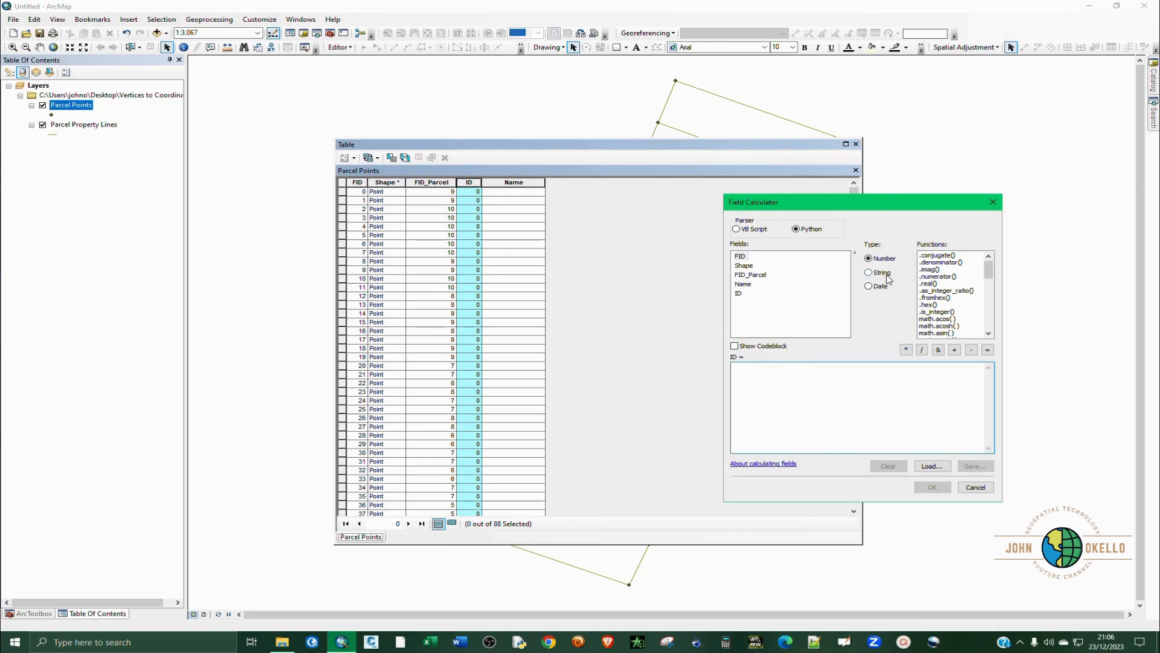
pyautogui.doubleClick(741, 257)
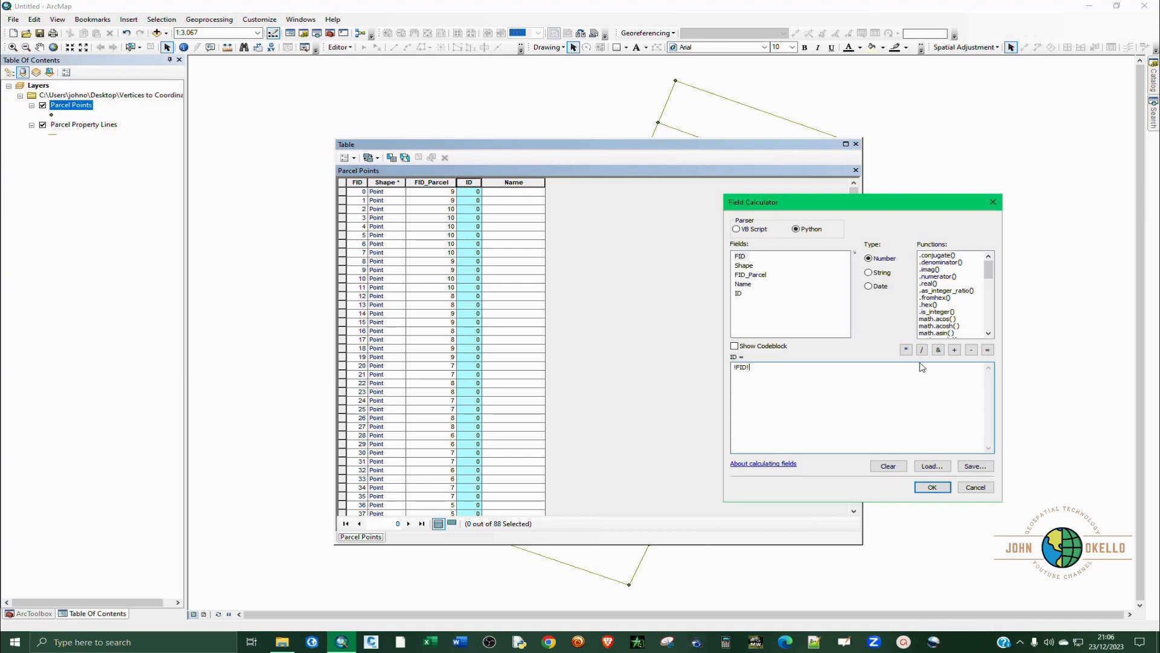
pyautogui.click(954, 349)
pyautogui.click(930, 486)
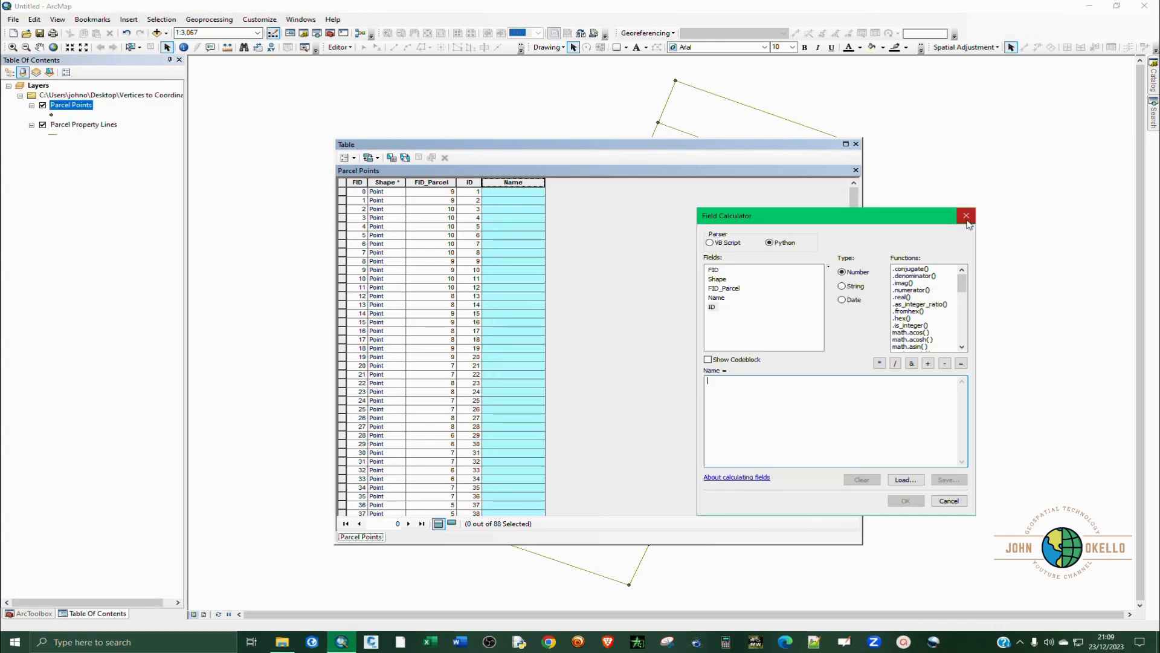
# Calculate the Name field with a Python expression joining the prefix PT, a space and each point's ID value.
pyautogui.click(966, 215)
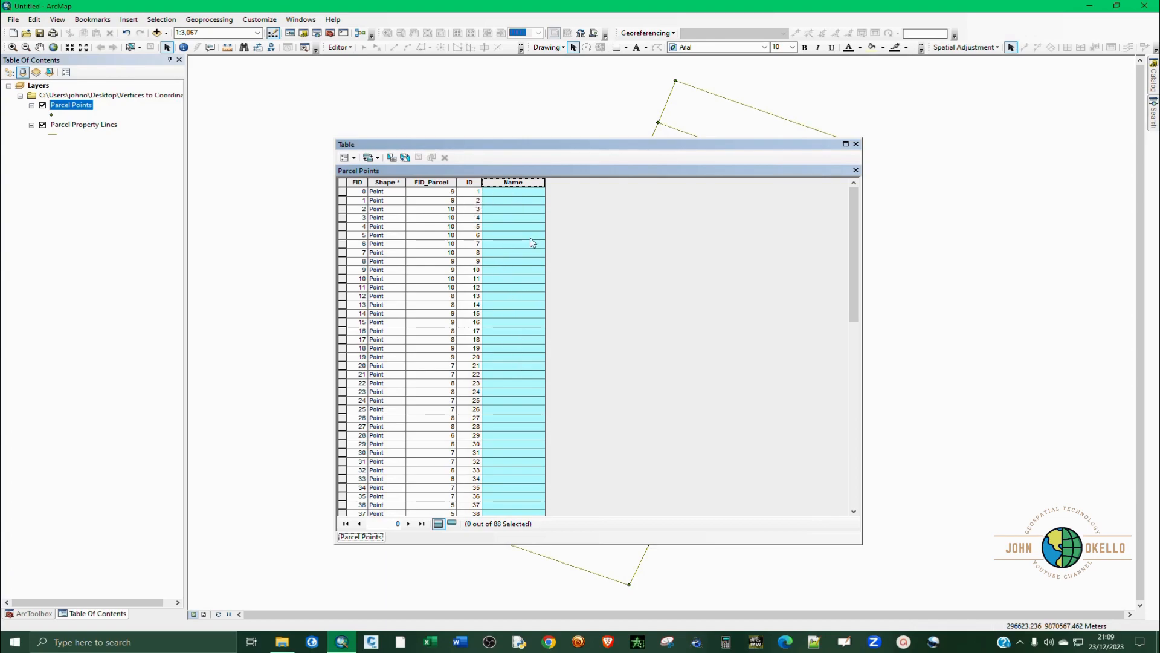
pyautogui.rightClick(508, 187)
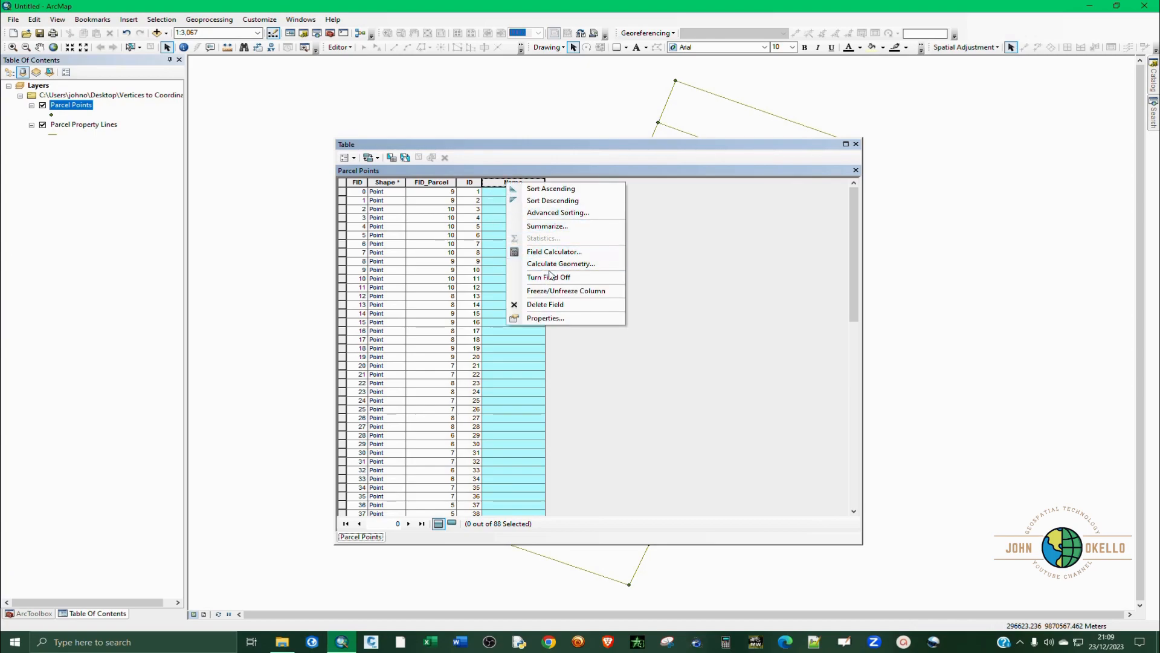
pyautogui.click(554, 253)
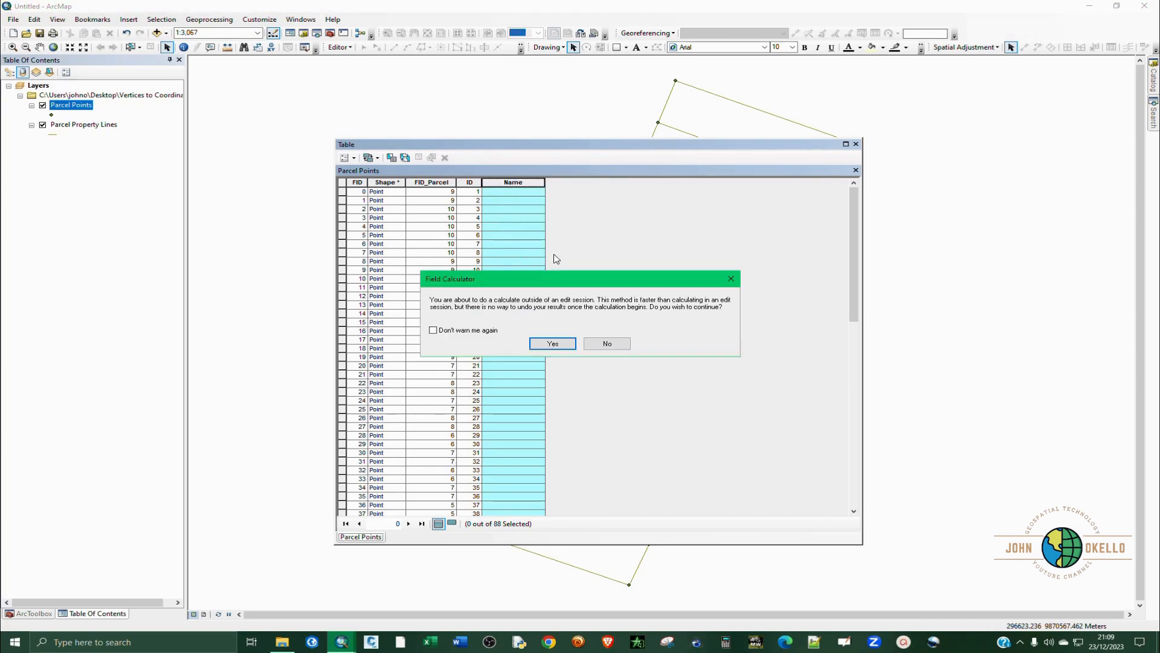
pyautogui.click(553, 343)
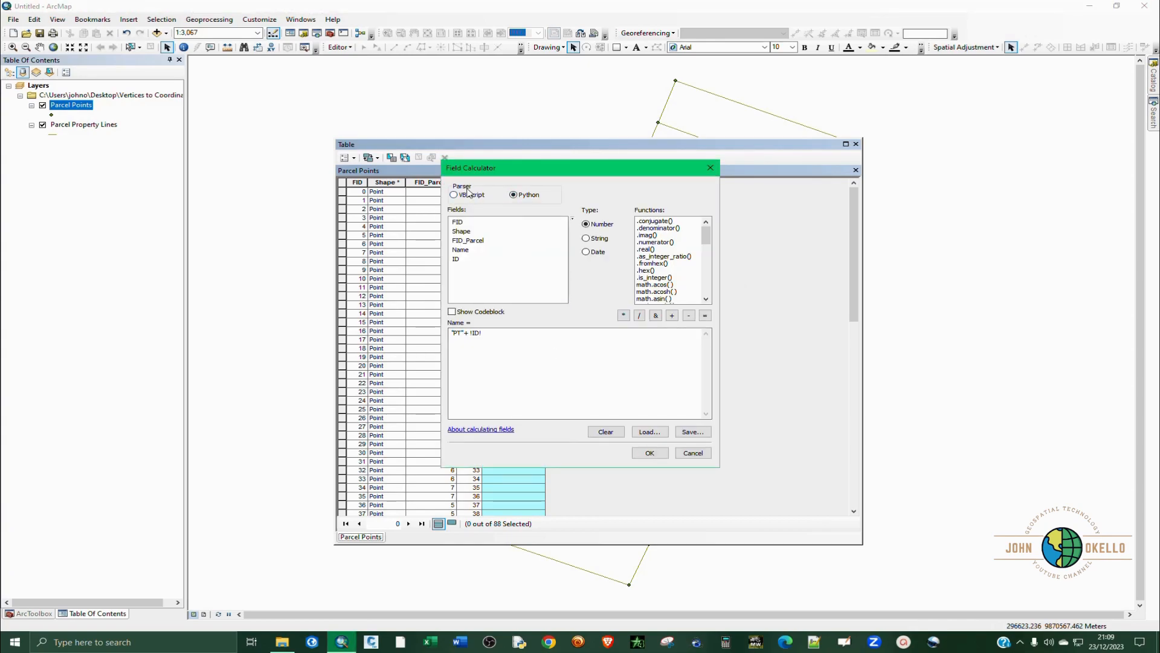
pyautogui.click(469, 345)
pyautogui.hotkey('ctrl', 'a')
pyautogui.press('Delete')
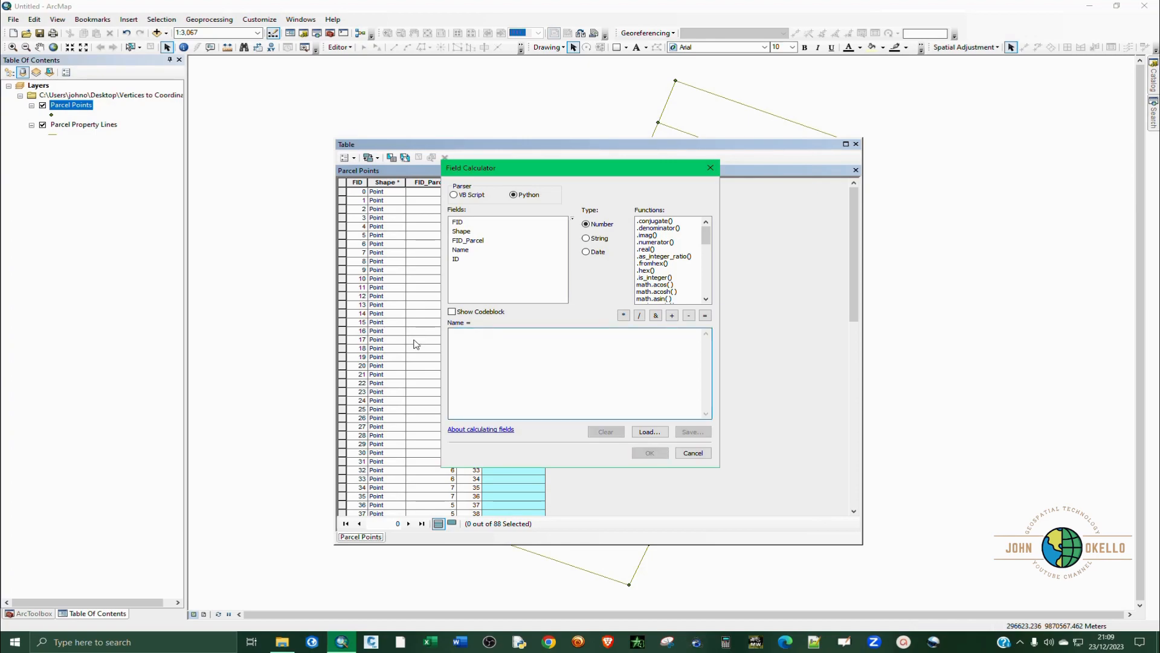
pyautogui.write("'")
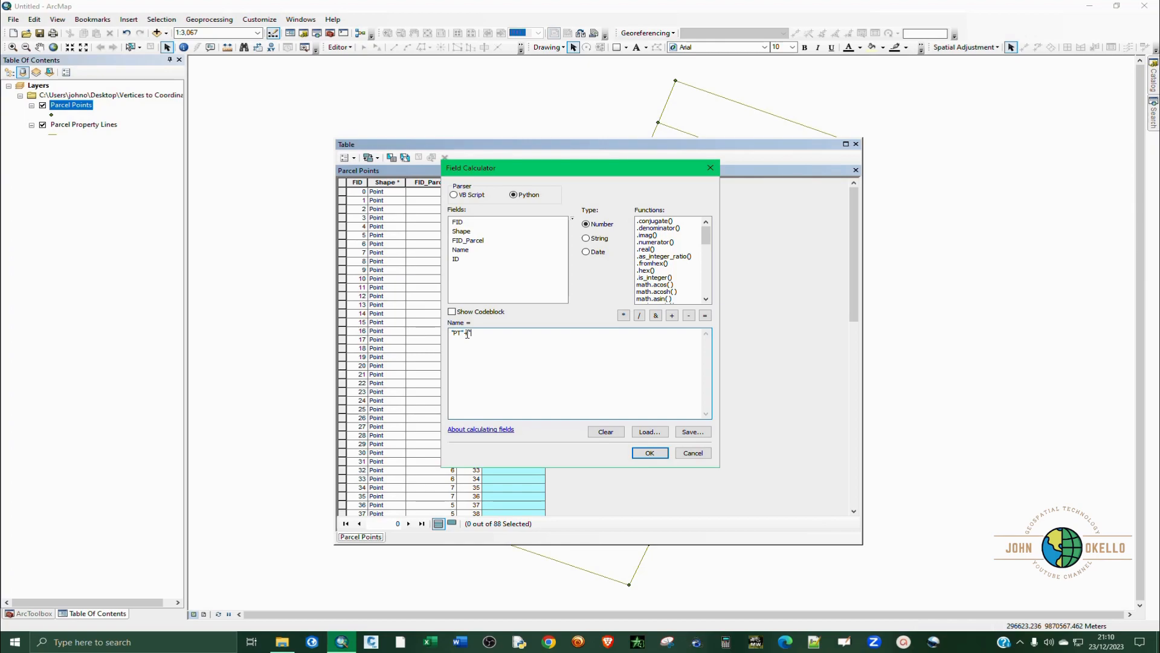
pyautogui.moveTo(526, 174); pyautogui.dragTo(834, 214)
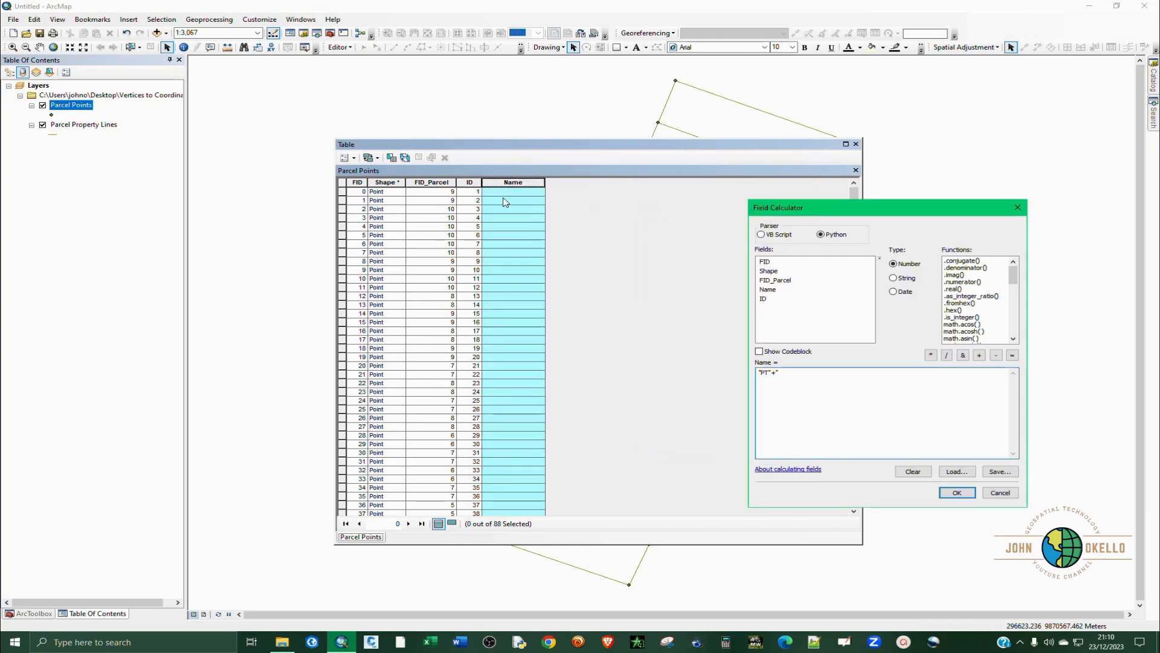
pyautogui.click(798, 372)
pyautogui.click(958, 492)
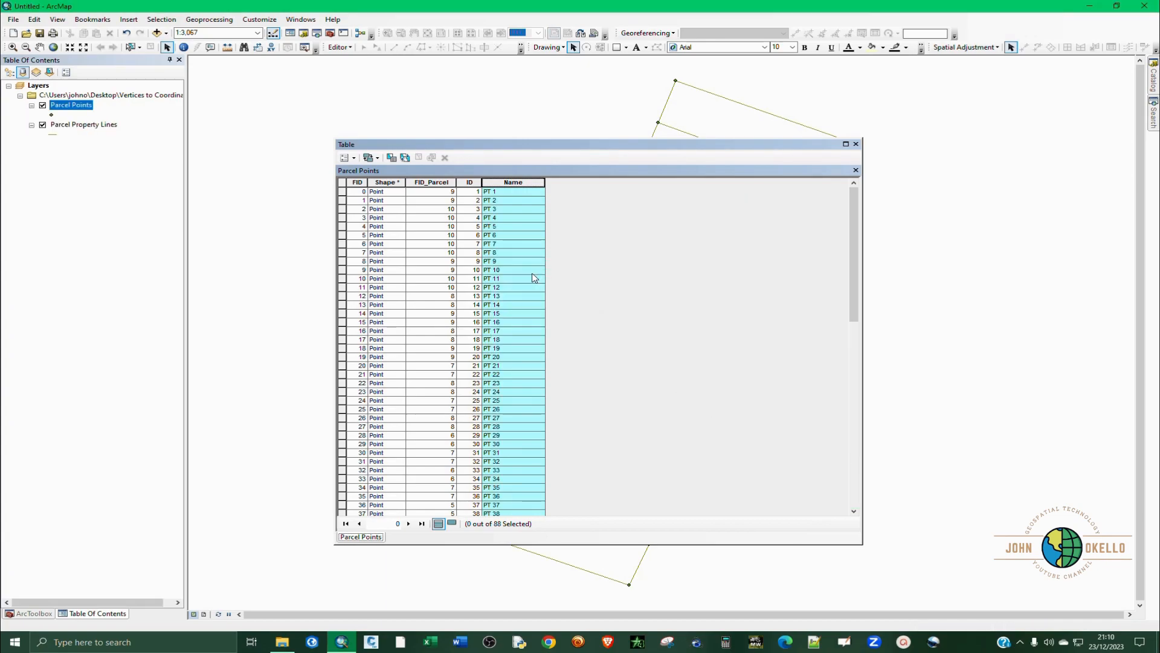
# Look through the Name values, clear the column highlight and close the Parcel Points attribute table.
pyautogui.scroll(-16, 531, 272)
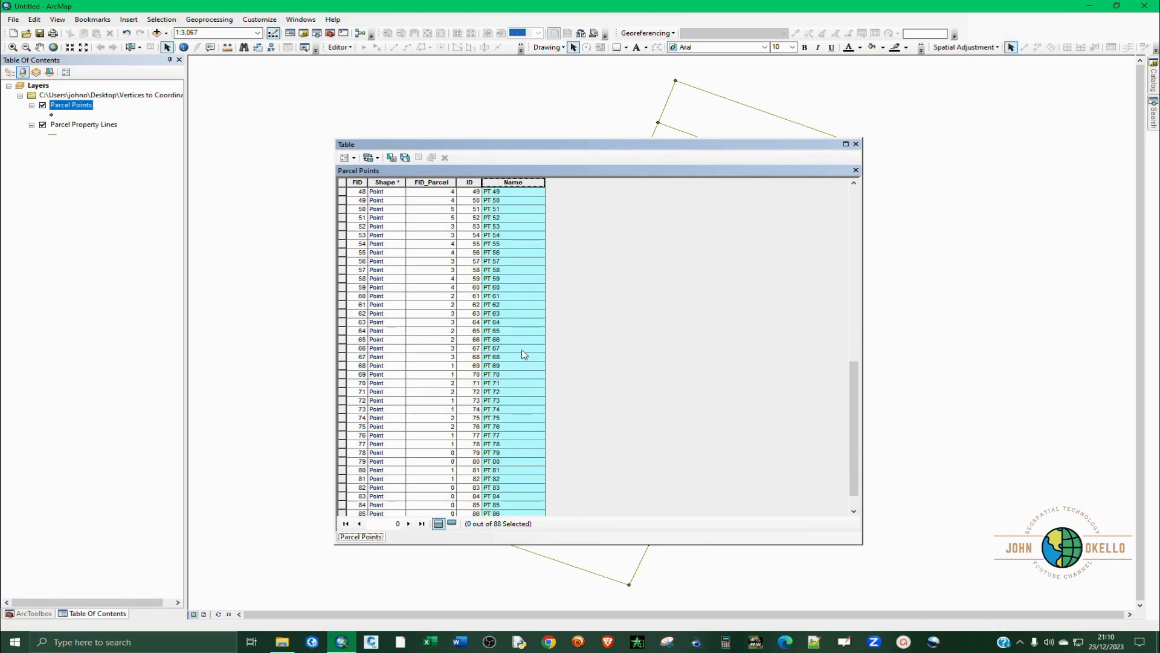
pyautogui.scroll(12, 523, 393)
pyautogui.scroll(4, 523, 304)
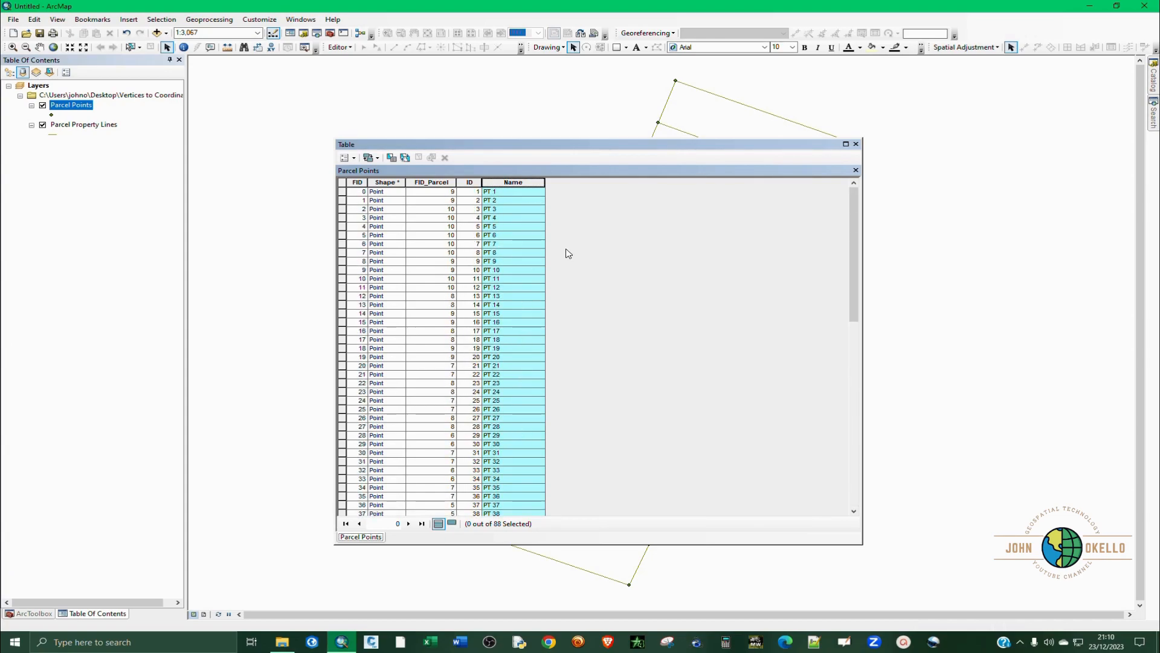
pyautogui.click(343, 183)
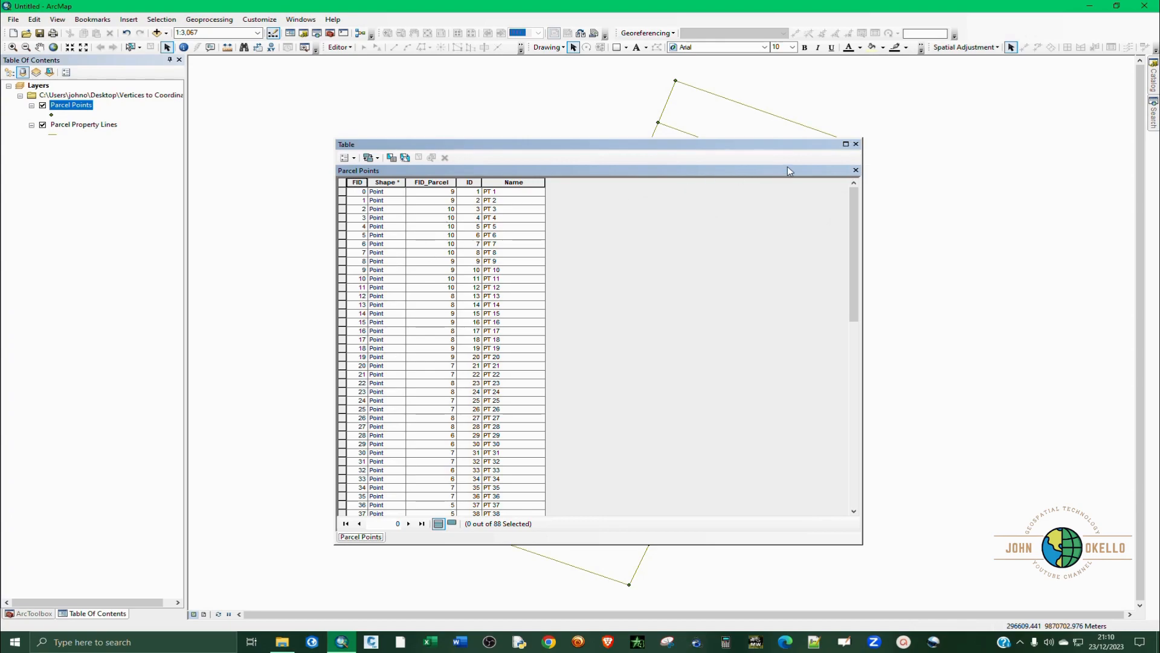
pyautogui.click(856, 144)
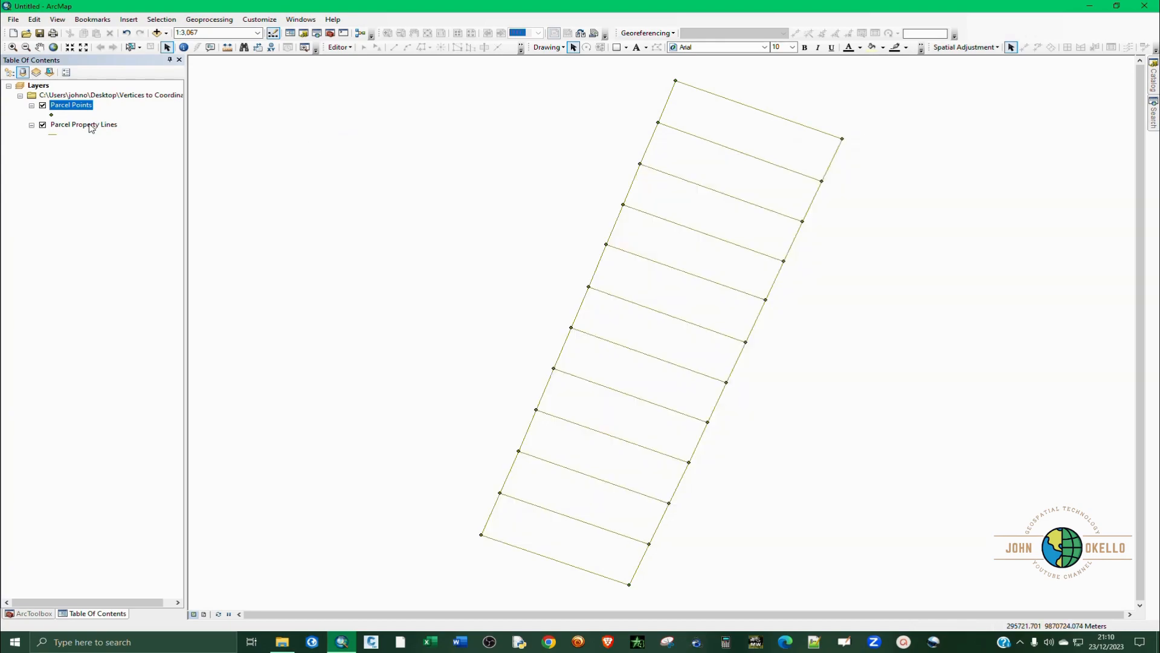
# Run the Add XY Coordinates tool from the Data Management Features toolset on the Parcel Points layer.
pyautogui.click(33, 613)
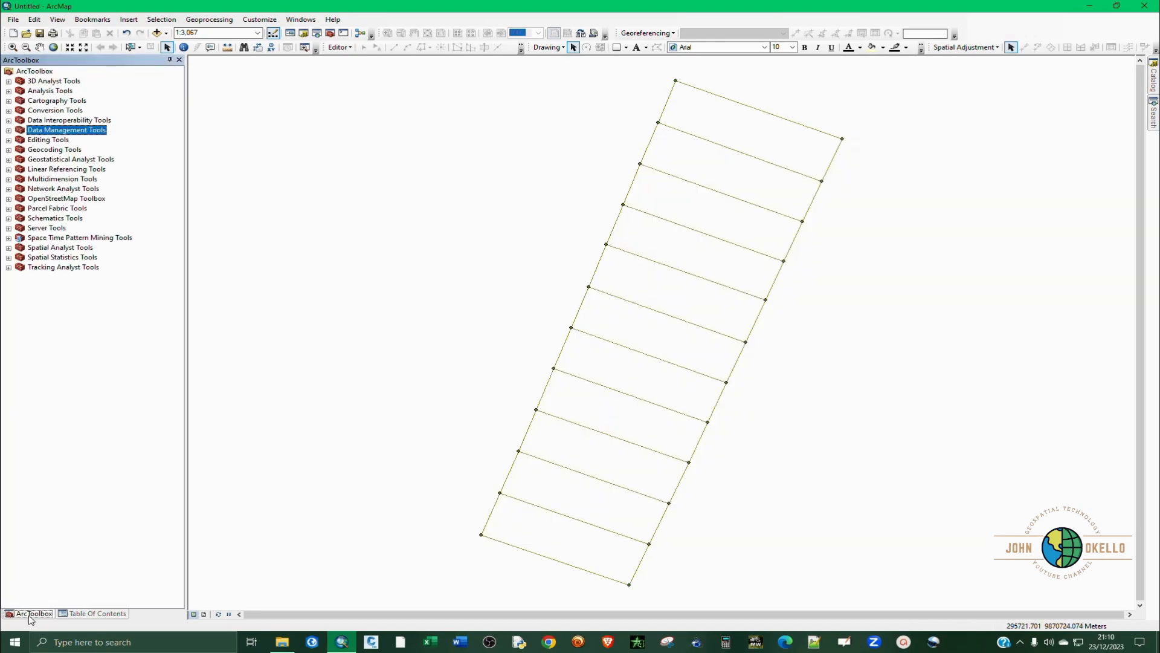
pyautogui.click(9, 131)
pyautogui.click(21, 139)
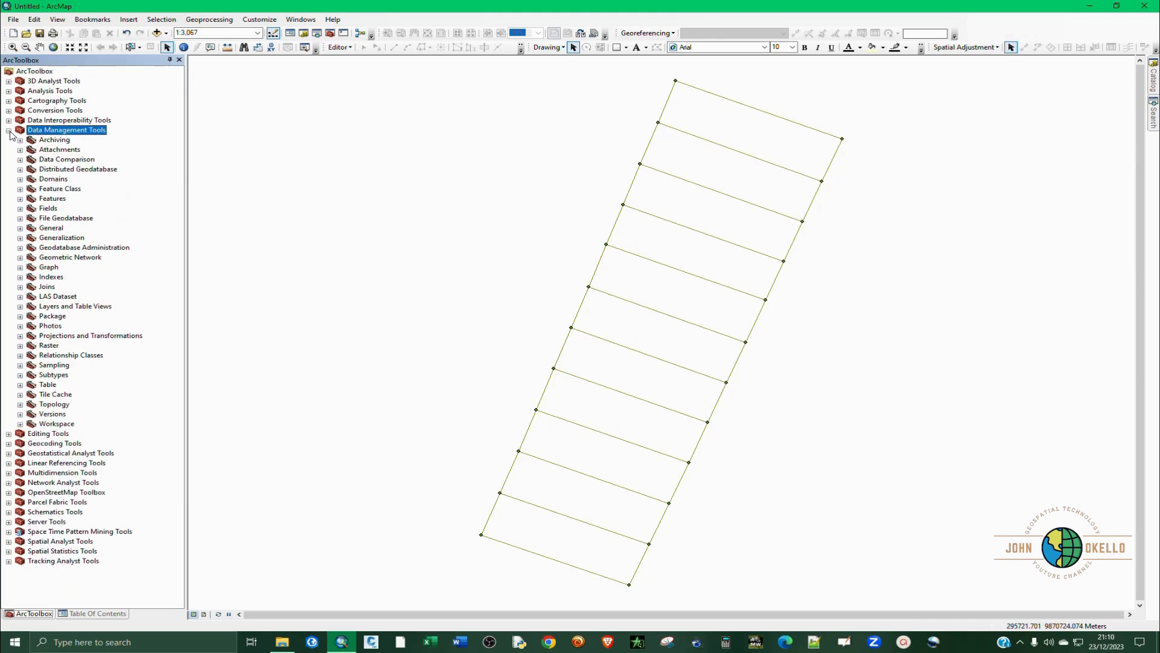
pyautogui.click(21, 199)
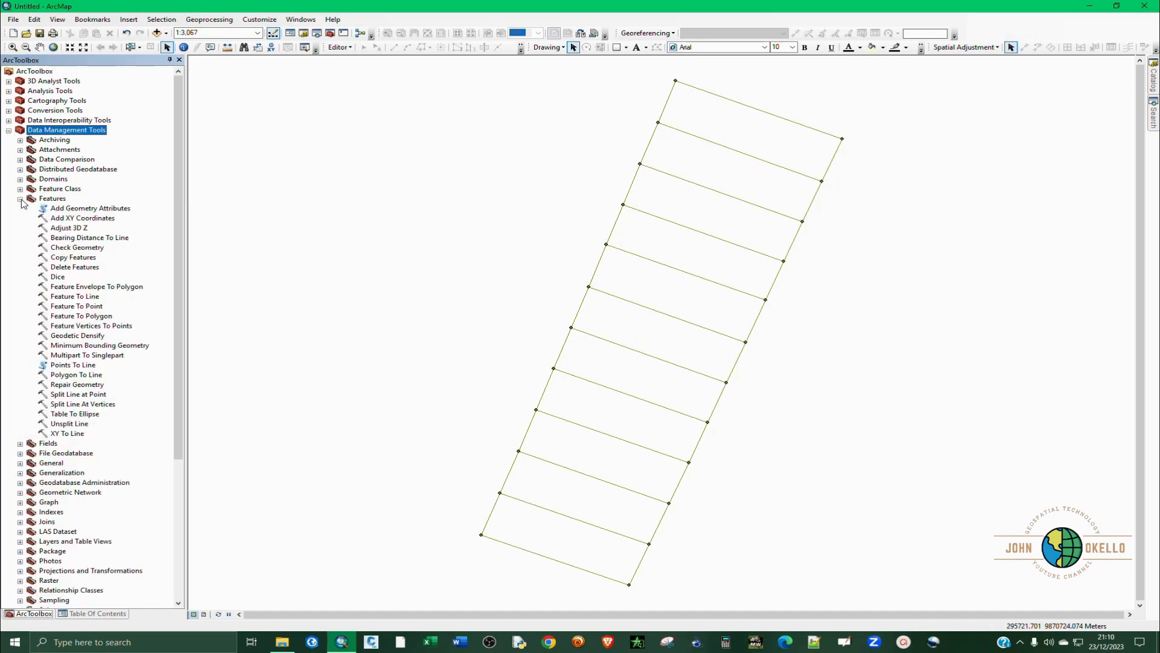
pyautogui.doubleClick(71, 218)
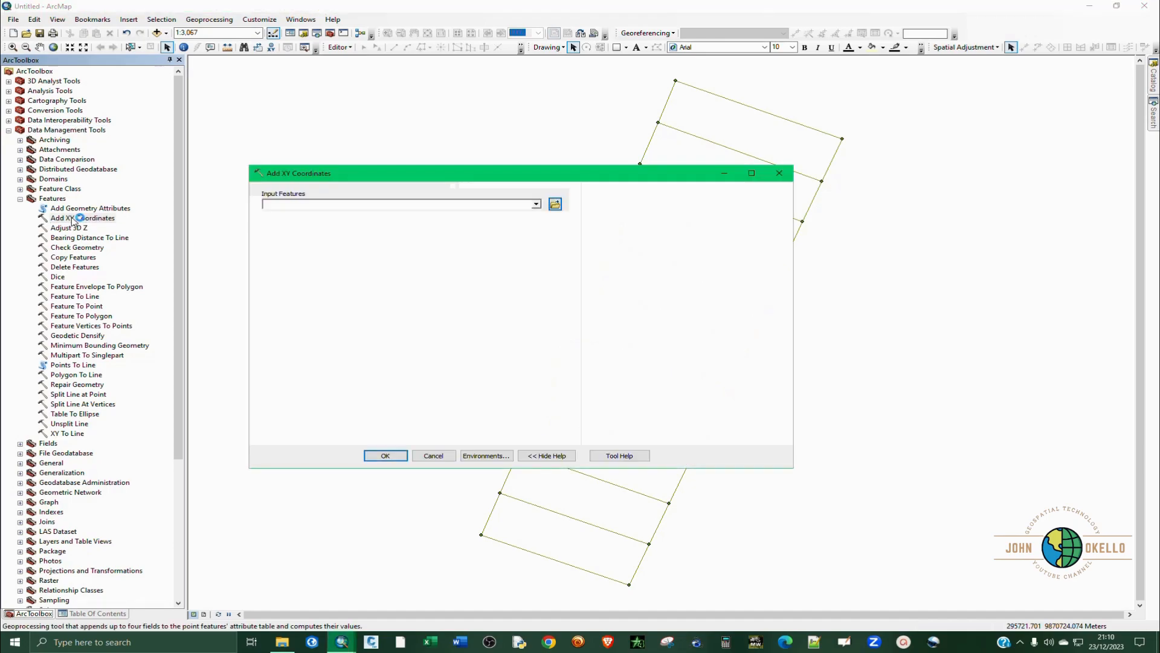
pyautogui.click(537, 204)
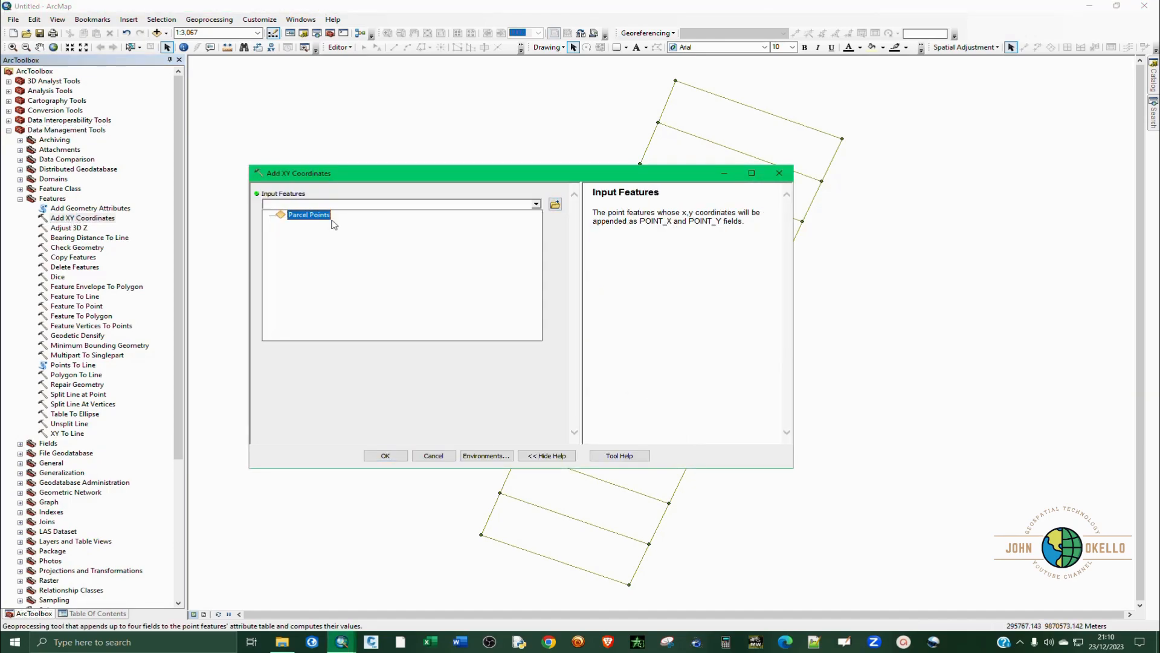
pyautogui.click(308, 215)
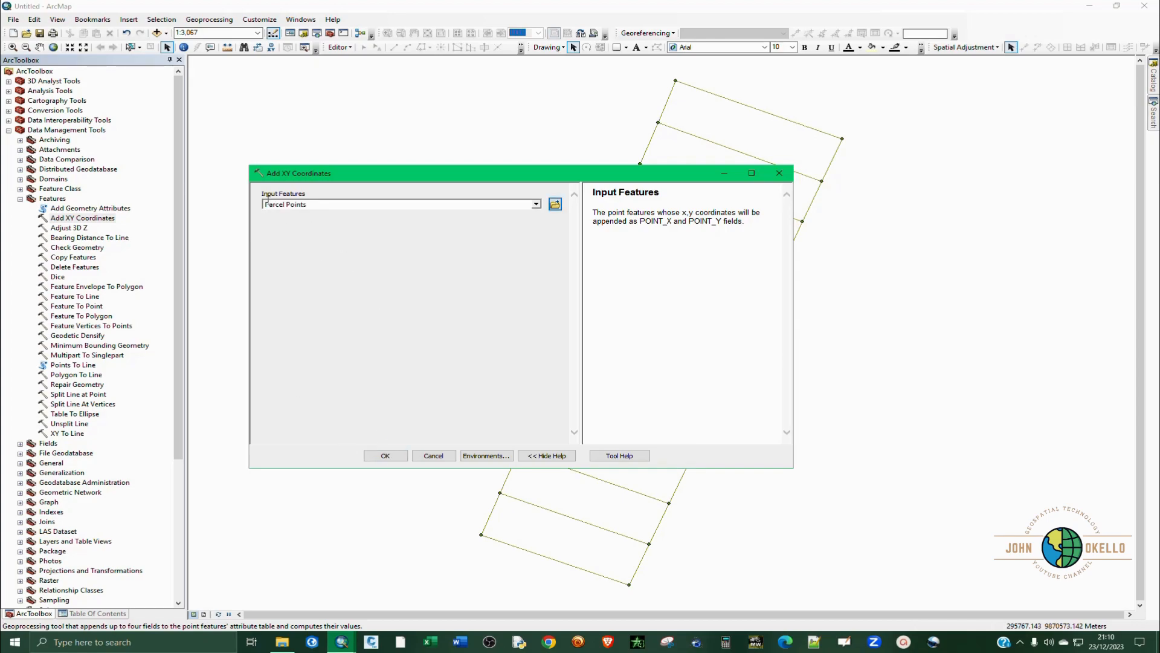
pyautogui.click(385, 456)
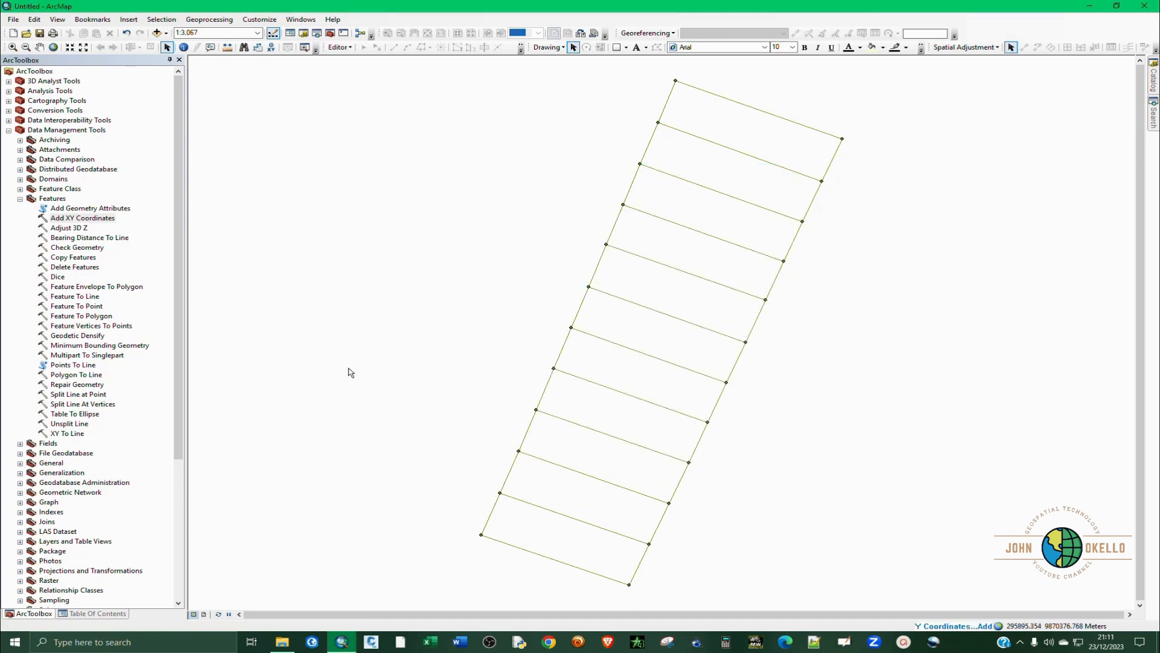
# Collapse the Data Management Tools toolbox and open the attribute table of the Parcel Points layer.
pyautogui.click(19, 198)
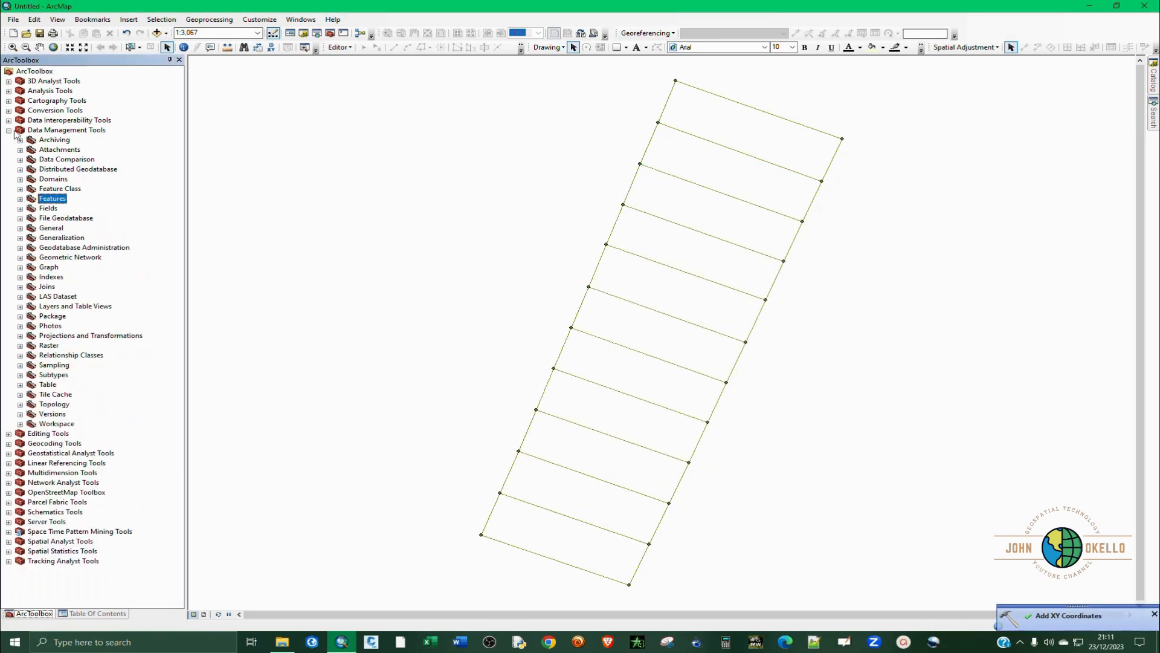
pyautogui.click(8, 130)
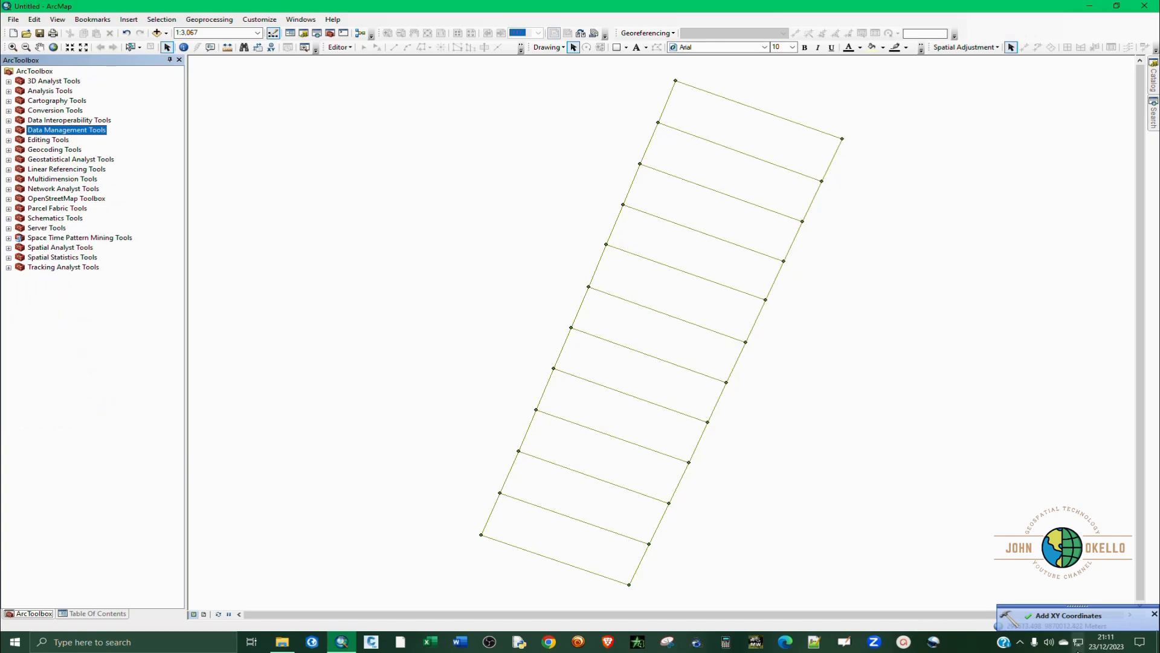
pyautogui.click(73, 614)
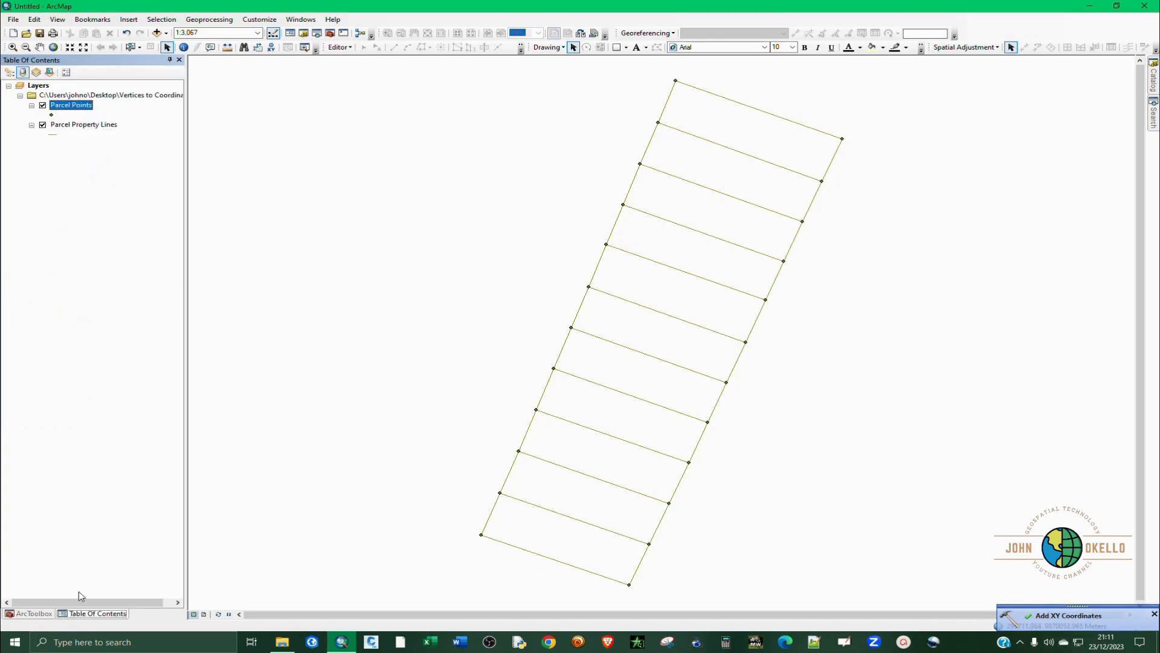
pyautogui.rightClick(84, 108)
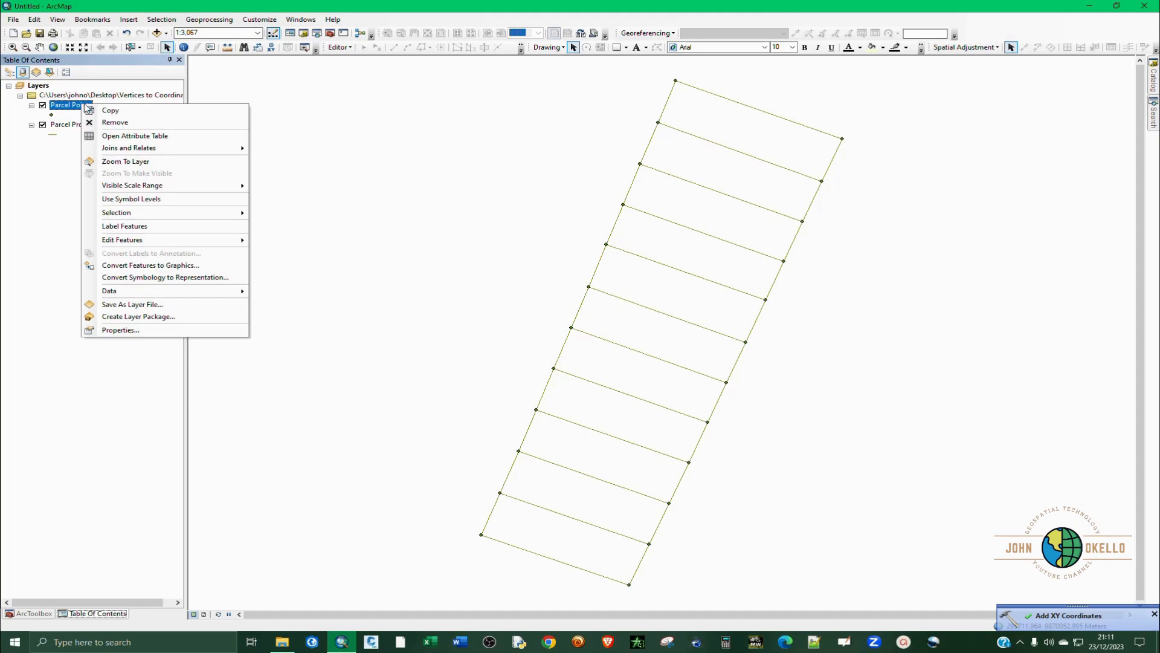
pyautogui.click(124, 136)
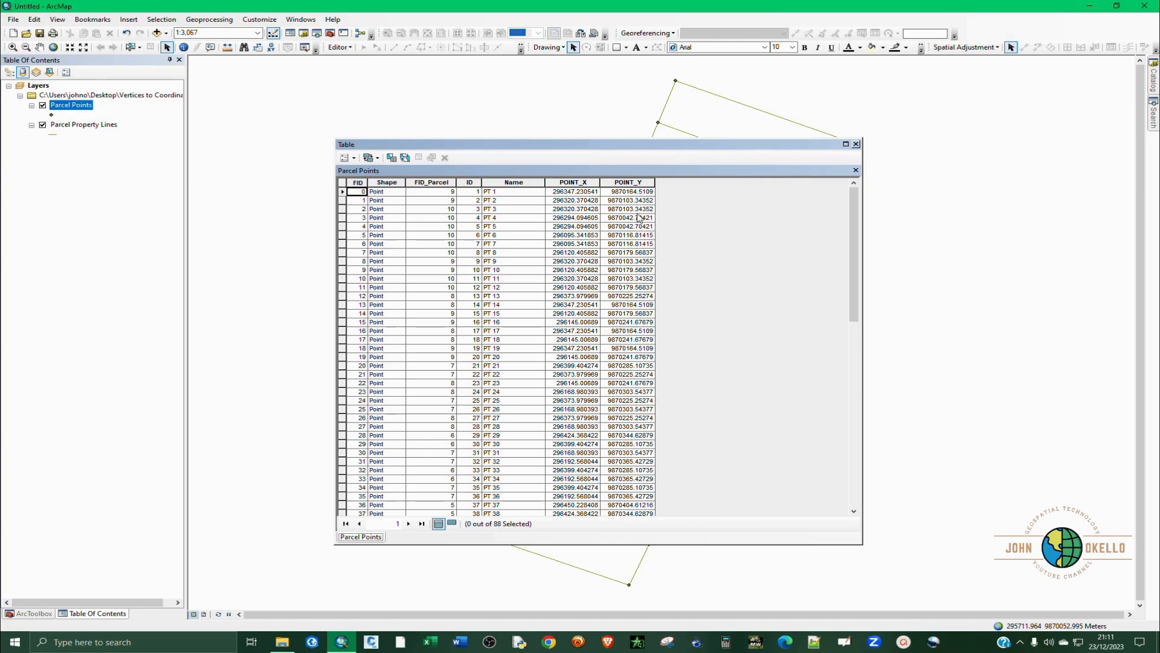
# Give the POINT_X field the alias Easting and format its numbers to two decimal places.
pyautogui.rightClick(579, 182)
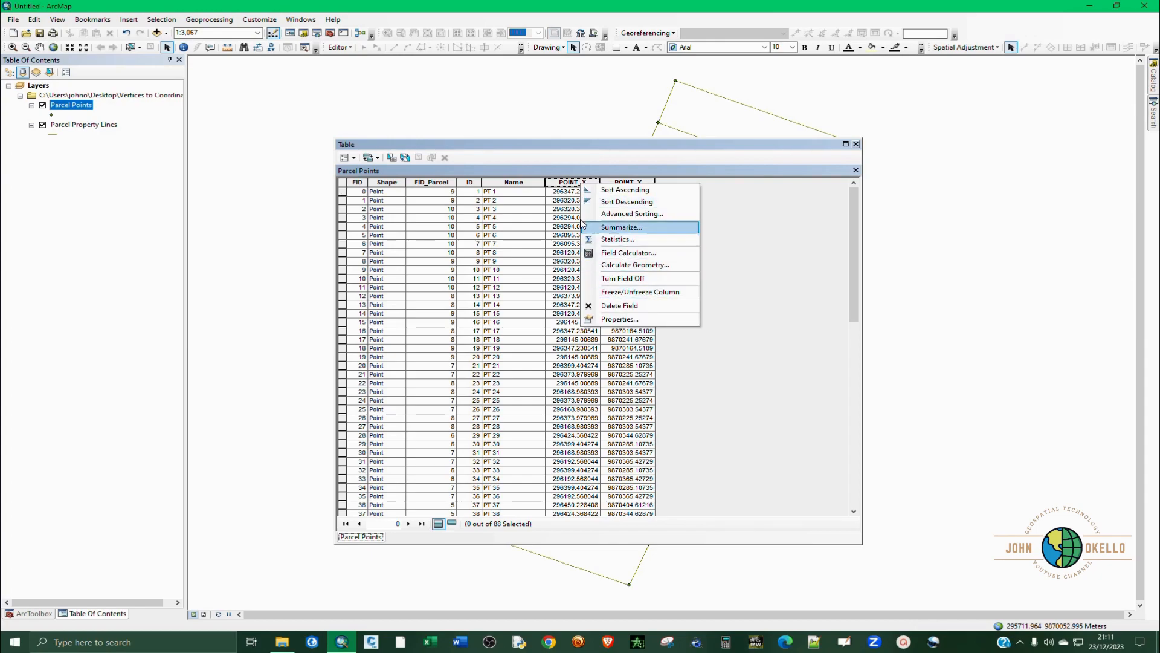
pyautogui.click(571, 183)
pyautogui.rightClick(571, 184)
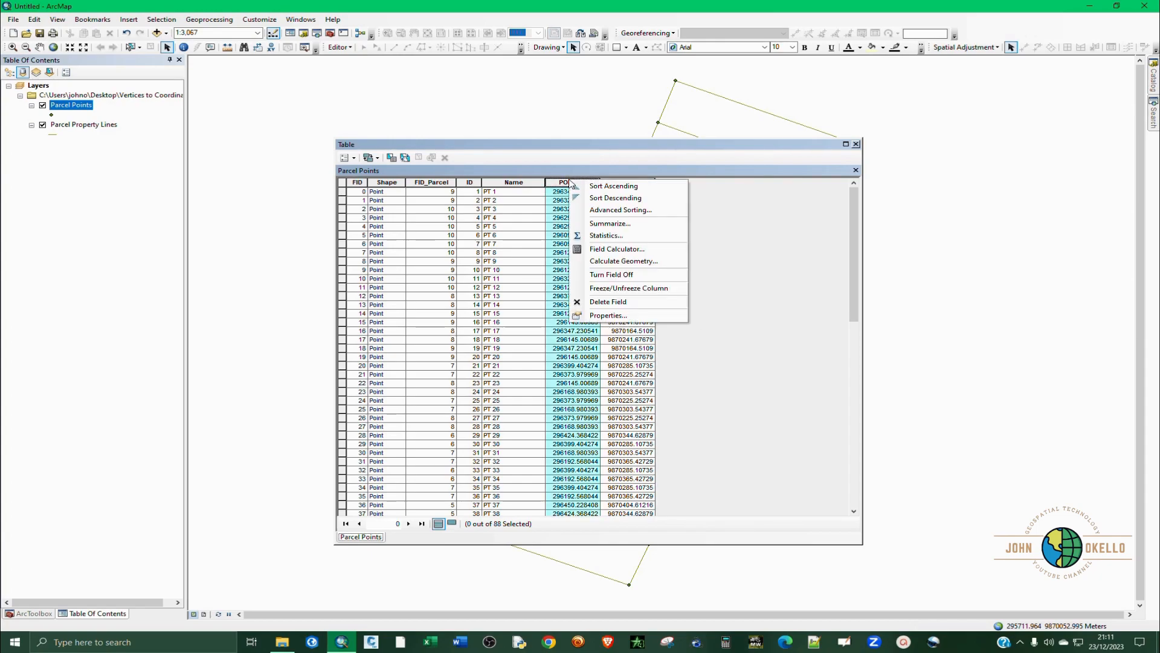
pyautogui.click(607, 315)
pyautogui.moveTo(508, 239); pyautogui.dragTo(489, 241)
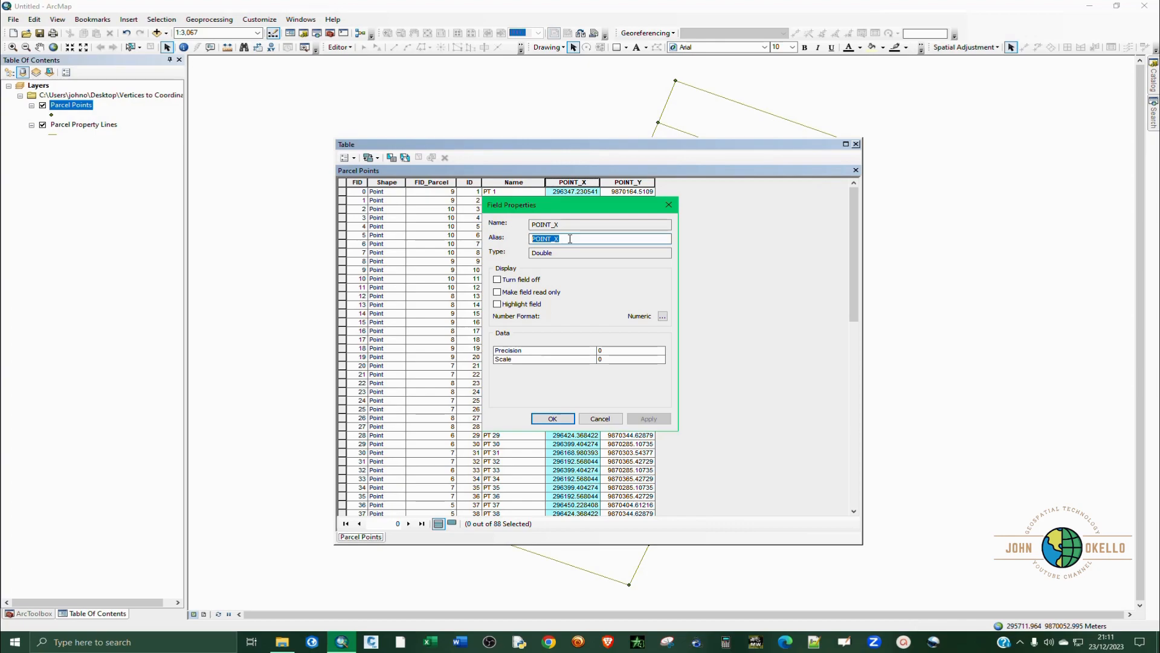
pyautogui.write('Easting')
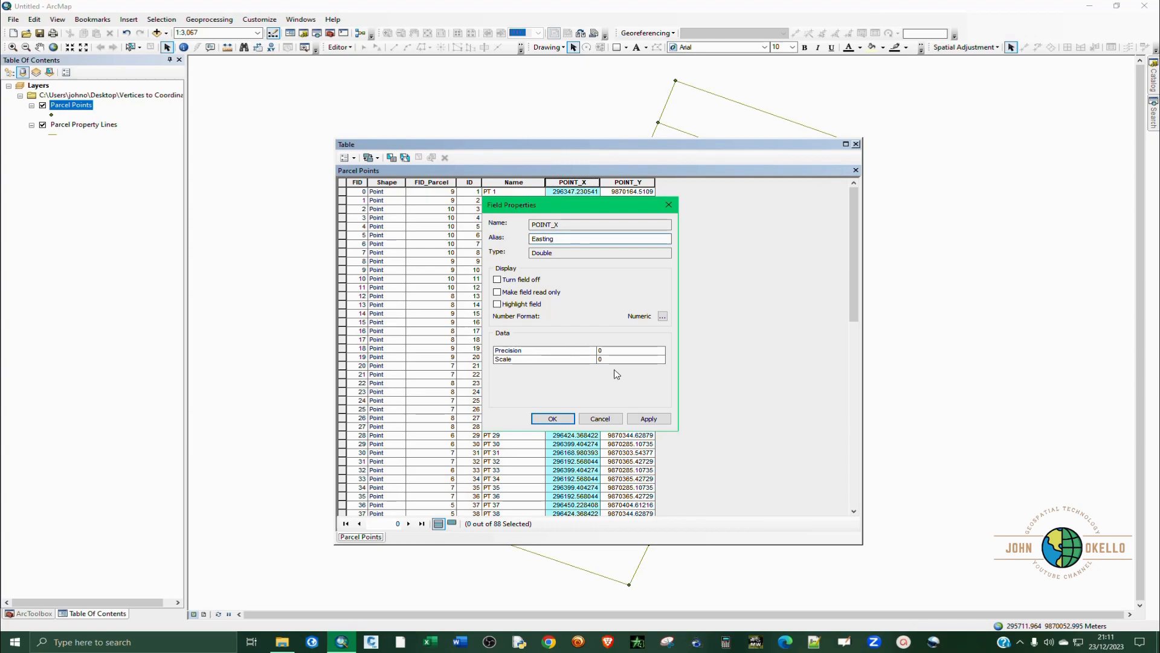
pyautogui.click(663, 316)
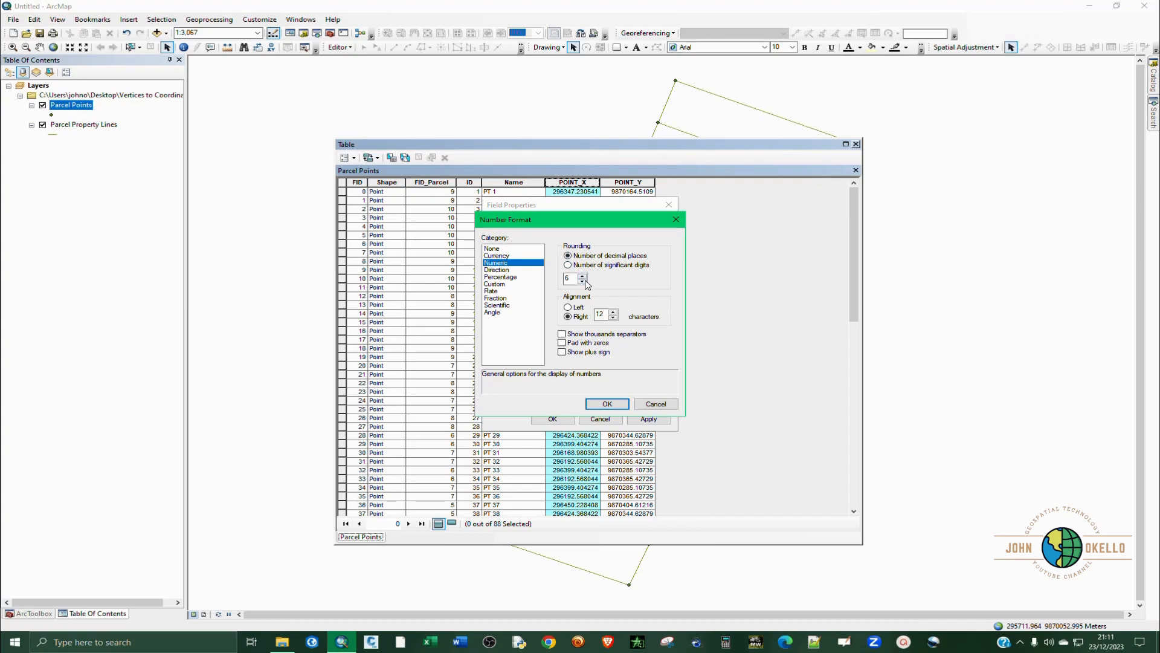
pyautogui.click(623, 404)
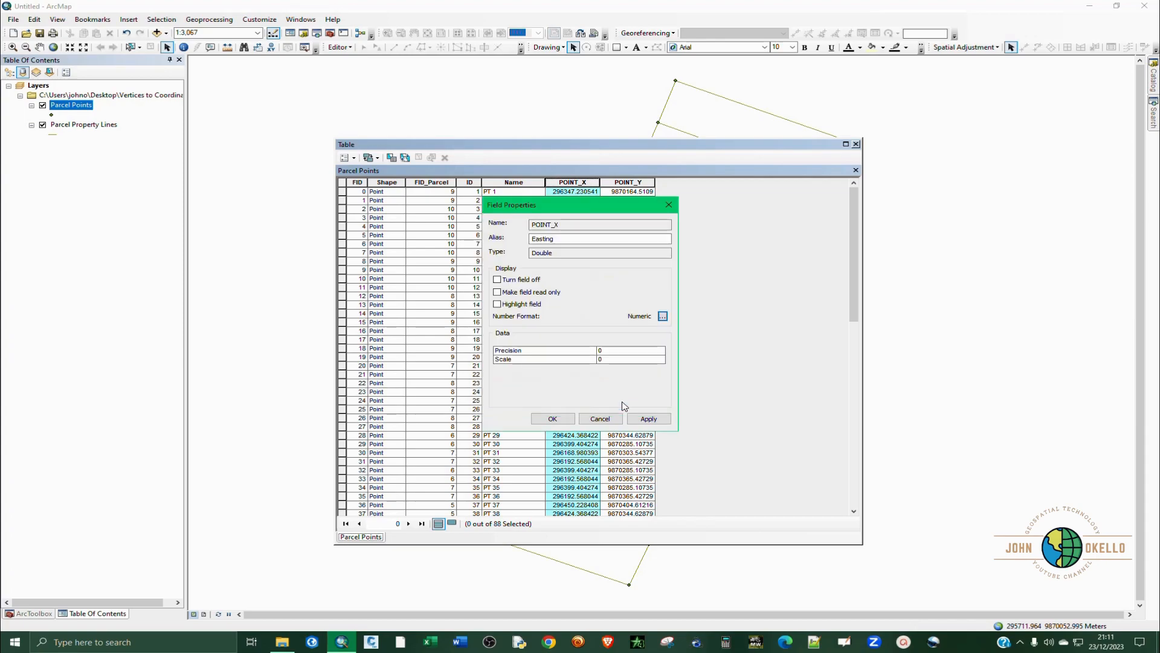
pyautogui.click(649, 418)
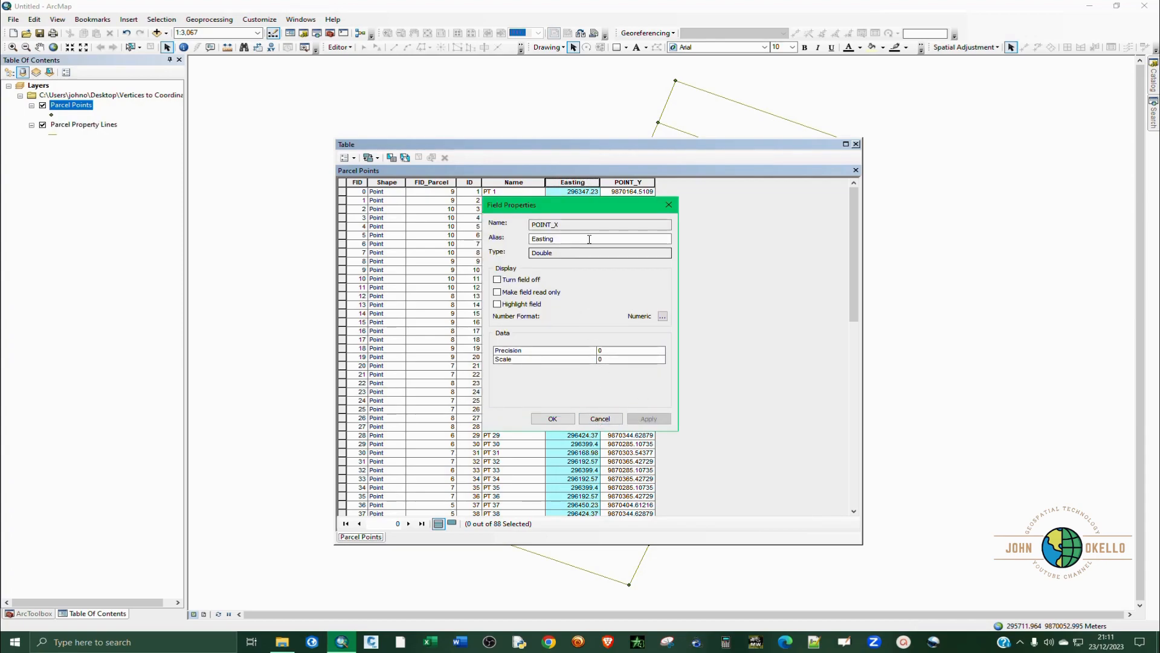
pyautogui.moveTo(595, 206); pyautogui.dragTo(723, 242)
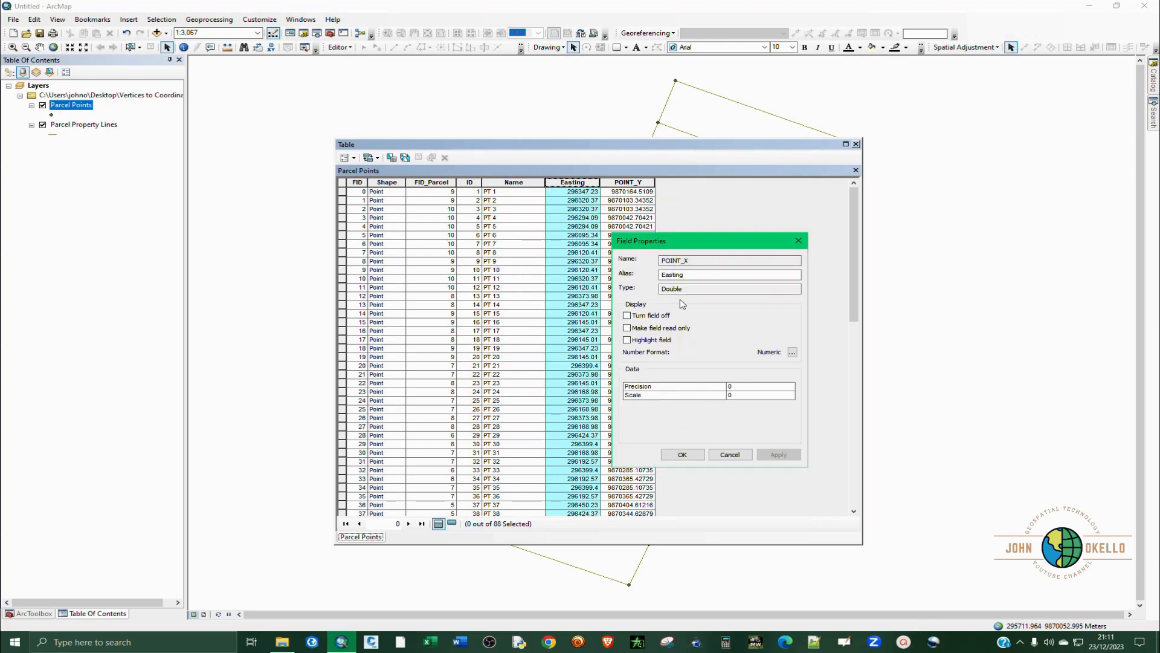
pyautogui.click(695, 461)
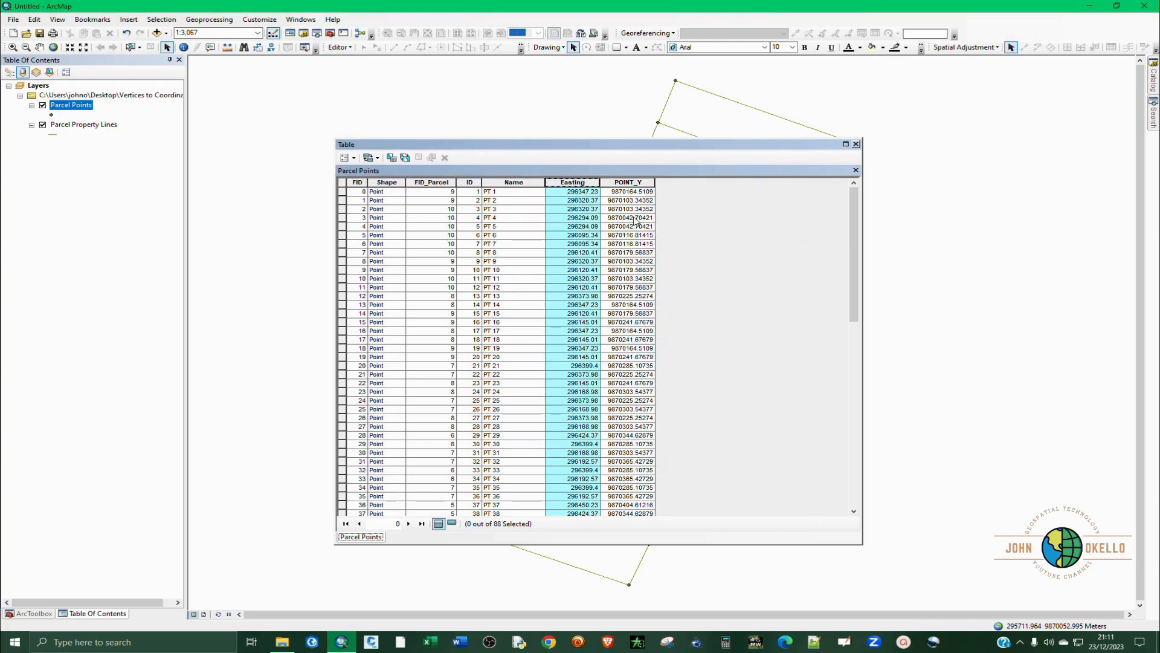
# Give the POINT_Y field the alias Northing and format its numbers to two decimal places.
pyautogui.click(633, 182)
pyautogui.rightClick(634, 182)
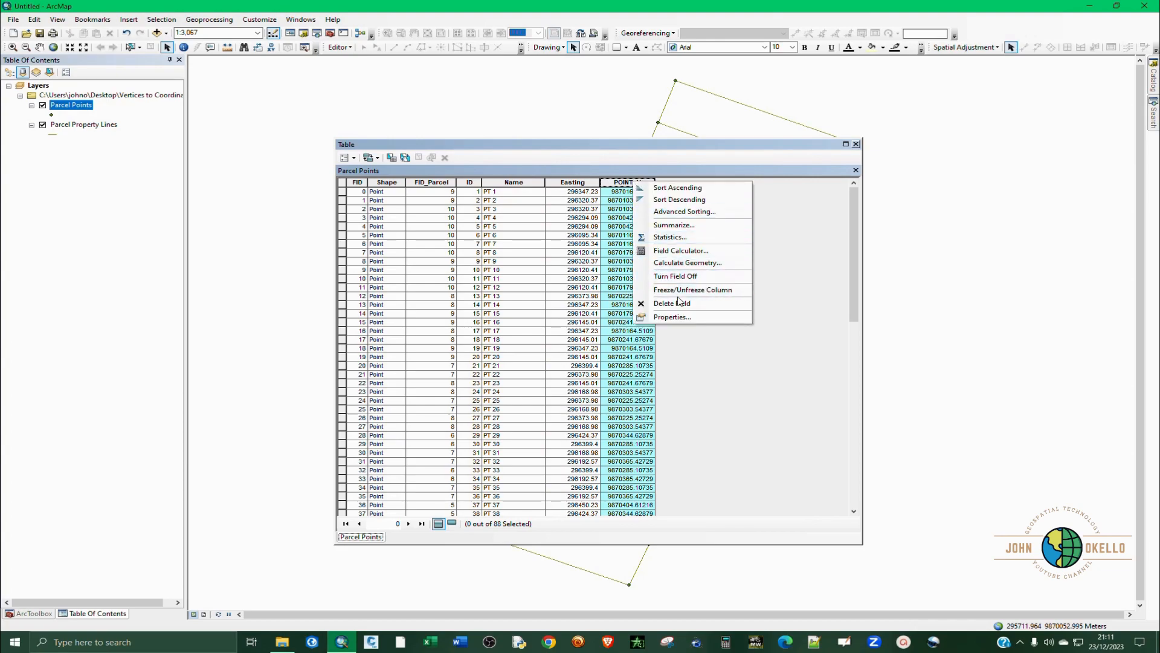
pyautogui.click(680, 317)
pyautogui.moveTo(586, 241); pyautogui.dragTo(478, 247)
pyautogui.write('Northing')
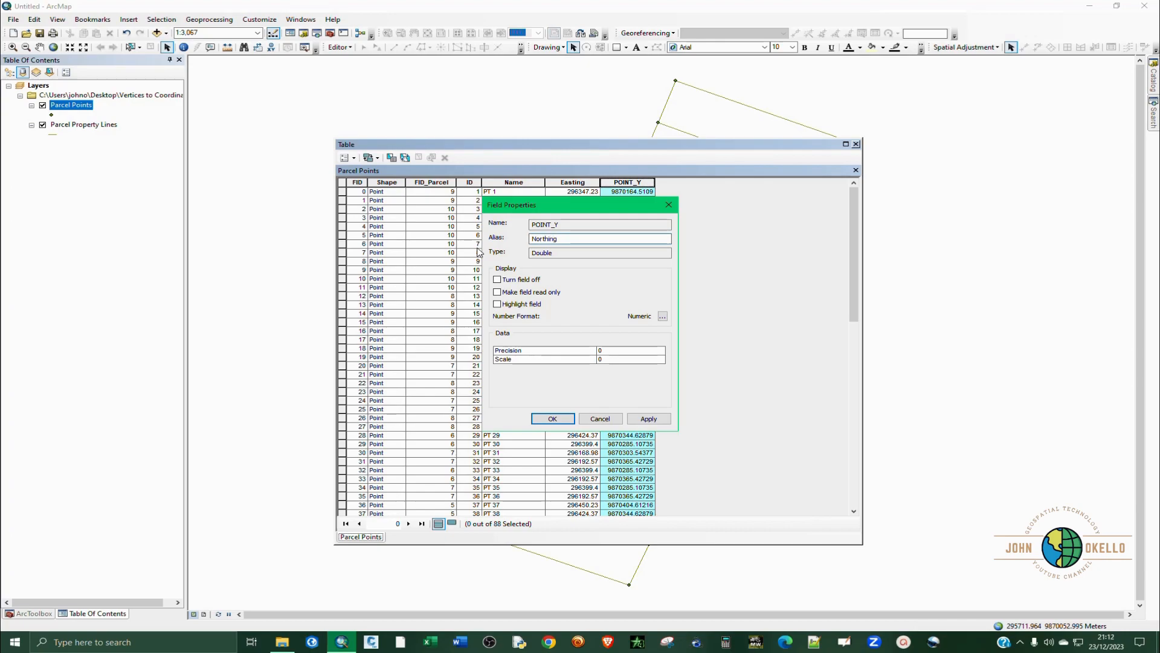
pyautogui.click(663, 316)
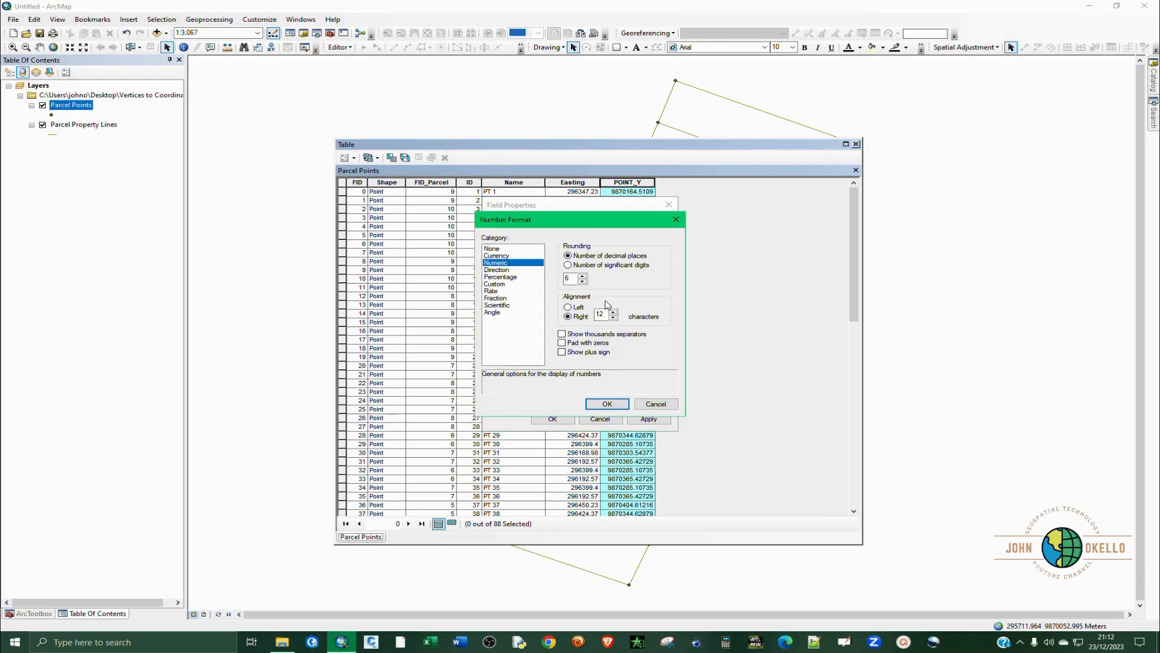
pyautogui.click(583, 281)
pyautogui.click(608, 403)
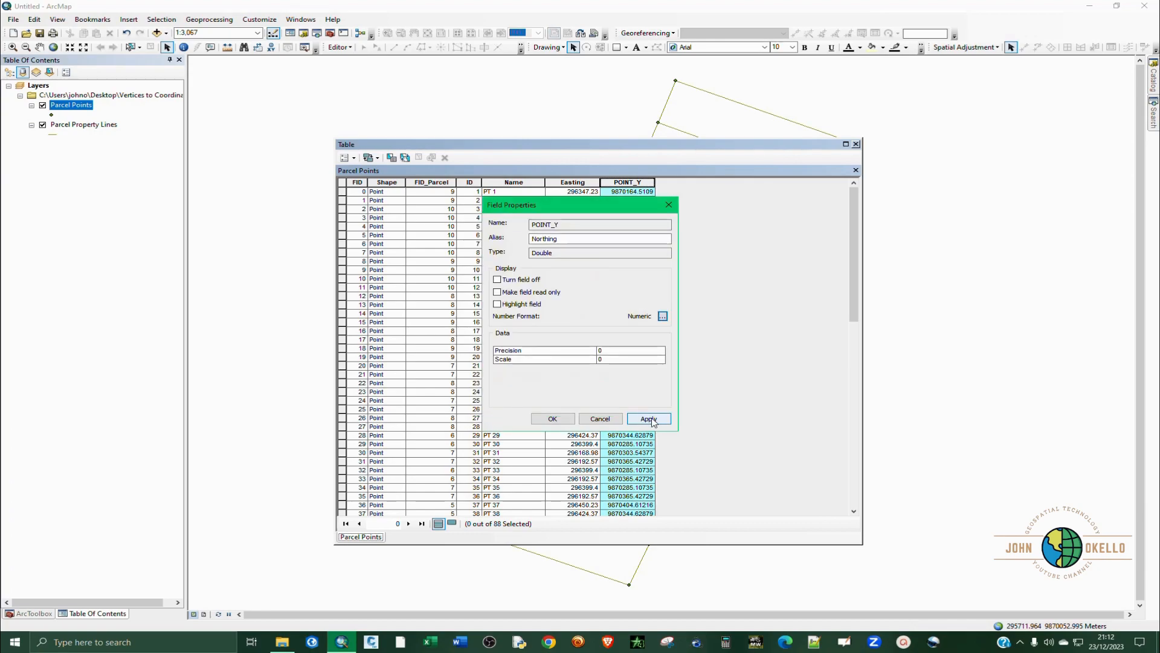
pyautogui.click(648, 418)
pyautogui.click(559, 418)
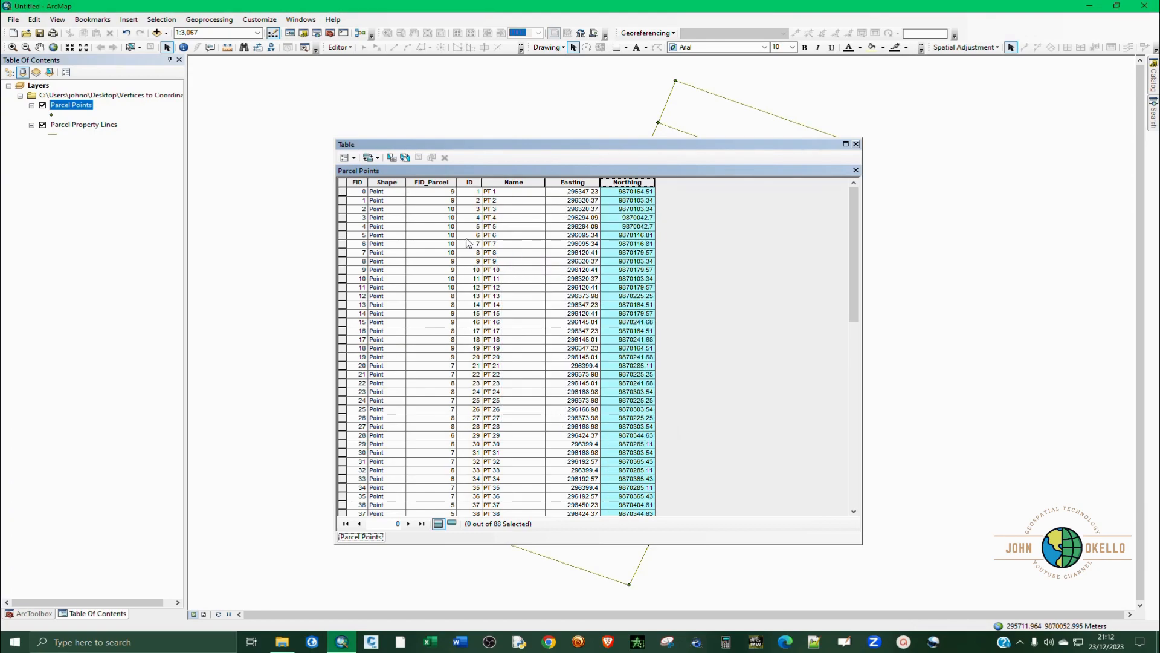
# Clear the highlight from the Northing column and close the Parcel Points attribute table.
pyautogui.click(343, 185)
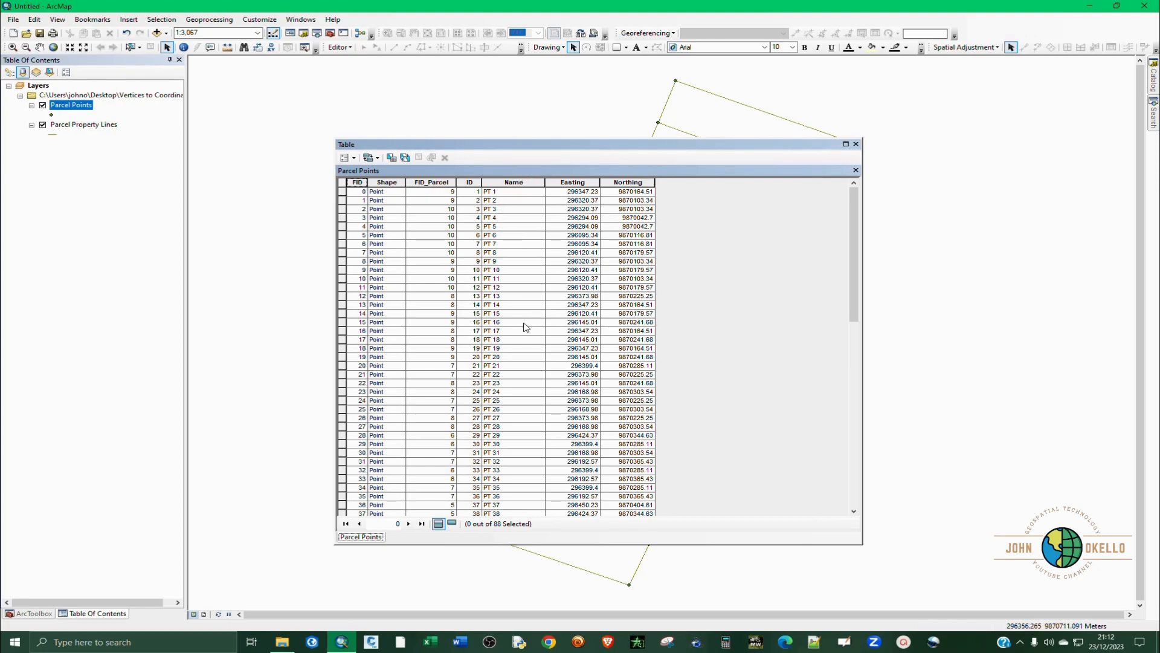
pyautogui.click(855, 144)
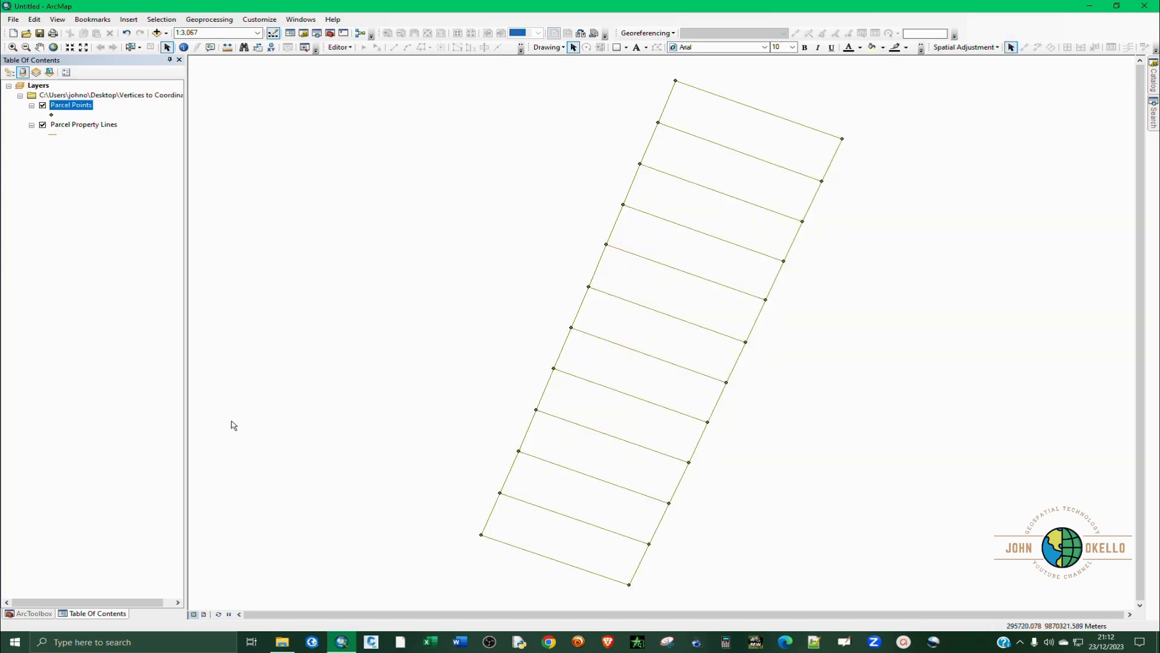
pyautogui.rightClick(79, 109)
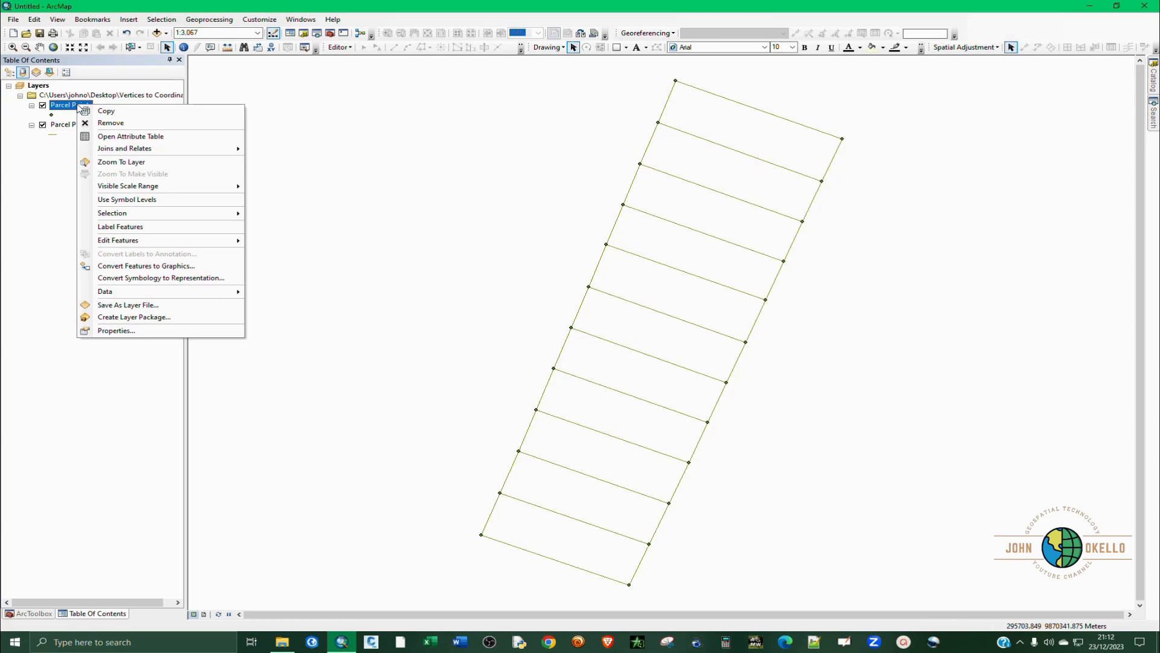
pyautogui.click(64, 148)
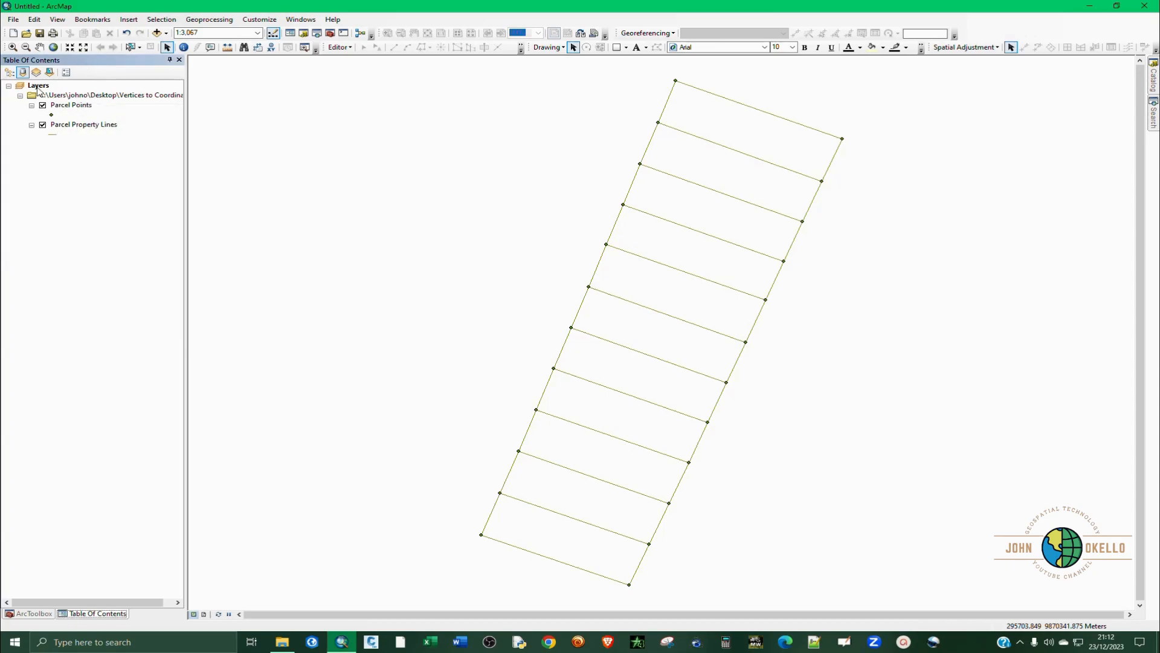
# Open the Table To Excel conversion tool and choose Parcel Points as the input table.
pyautogui.click(18, 614)
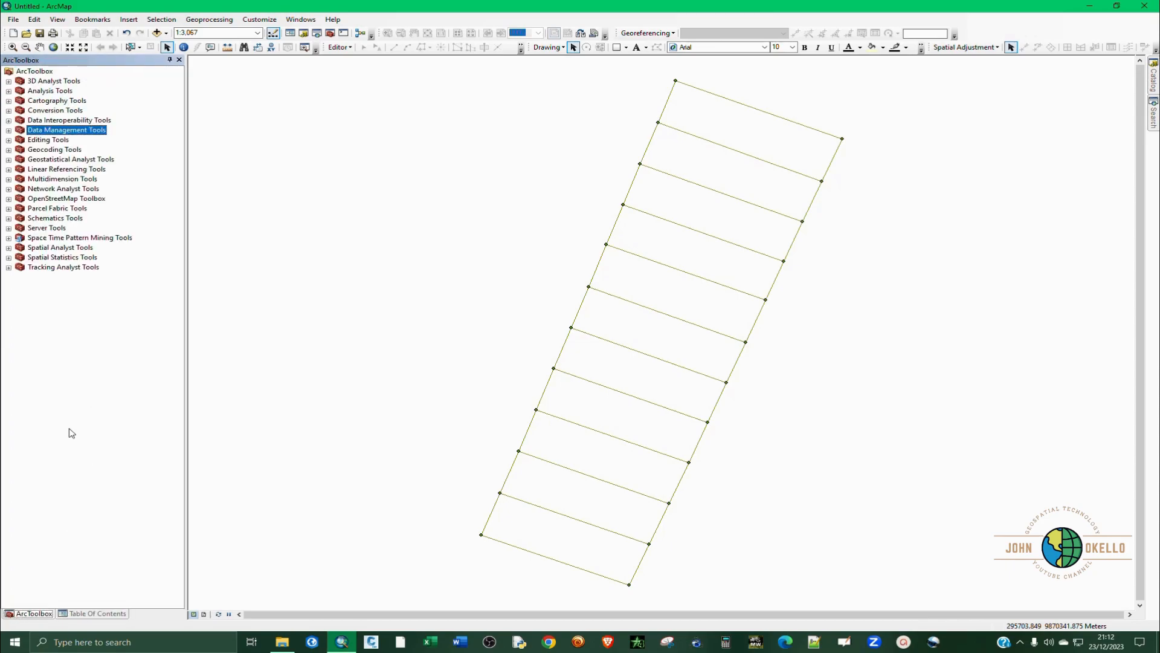
pyautogui.click(9, 110)
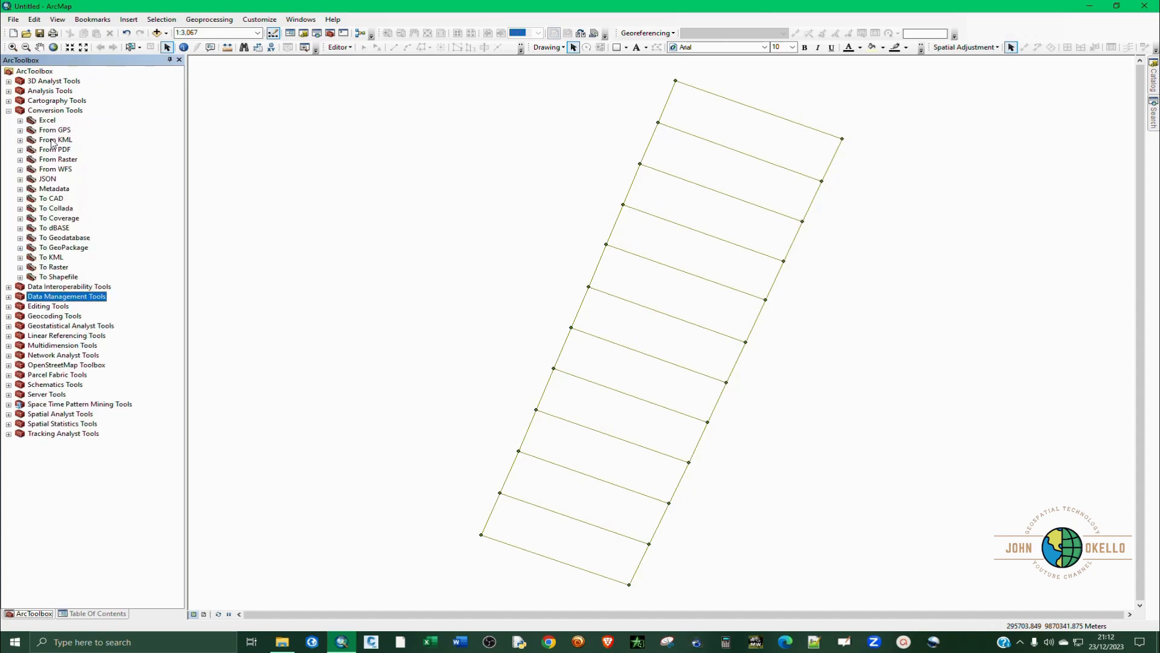
pyautogui.click(21, 121)
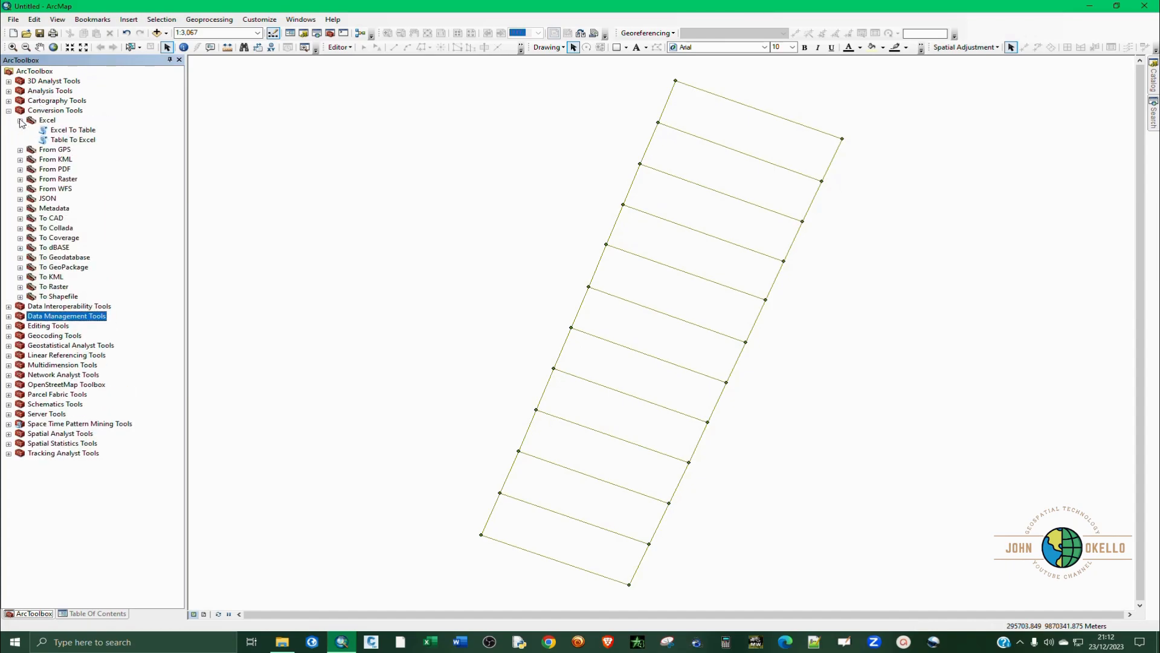
pyautogui.doubleClick(77, 141)
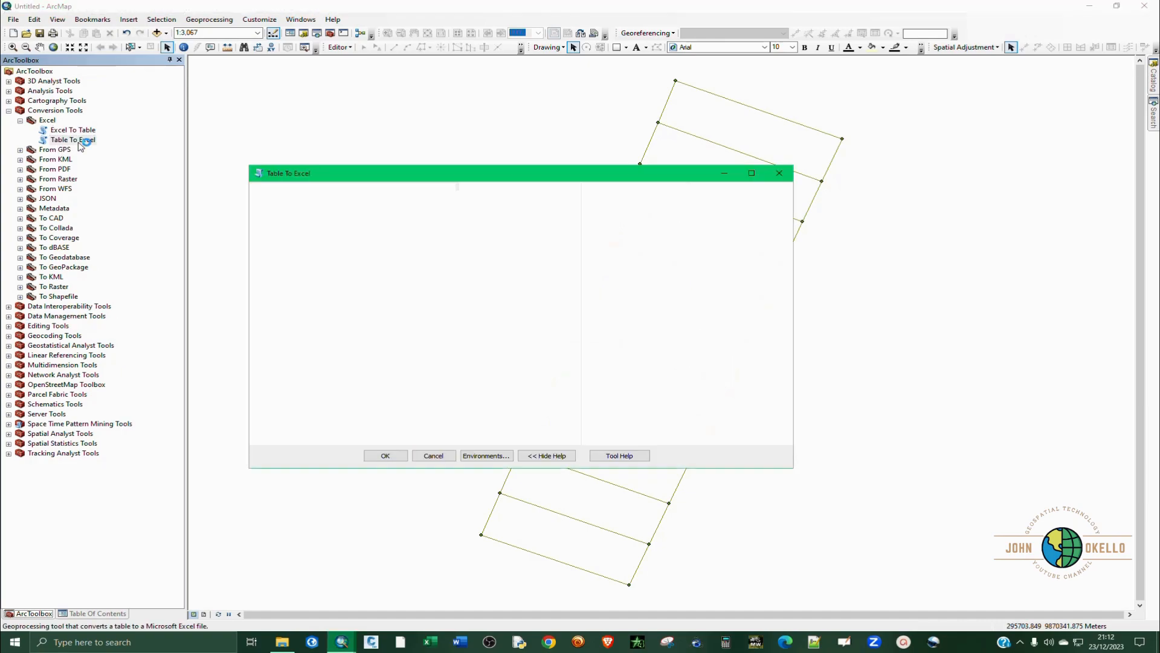
pyautogui.click(536, 204)
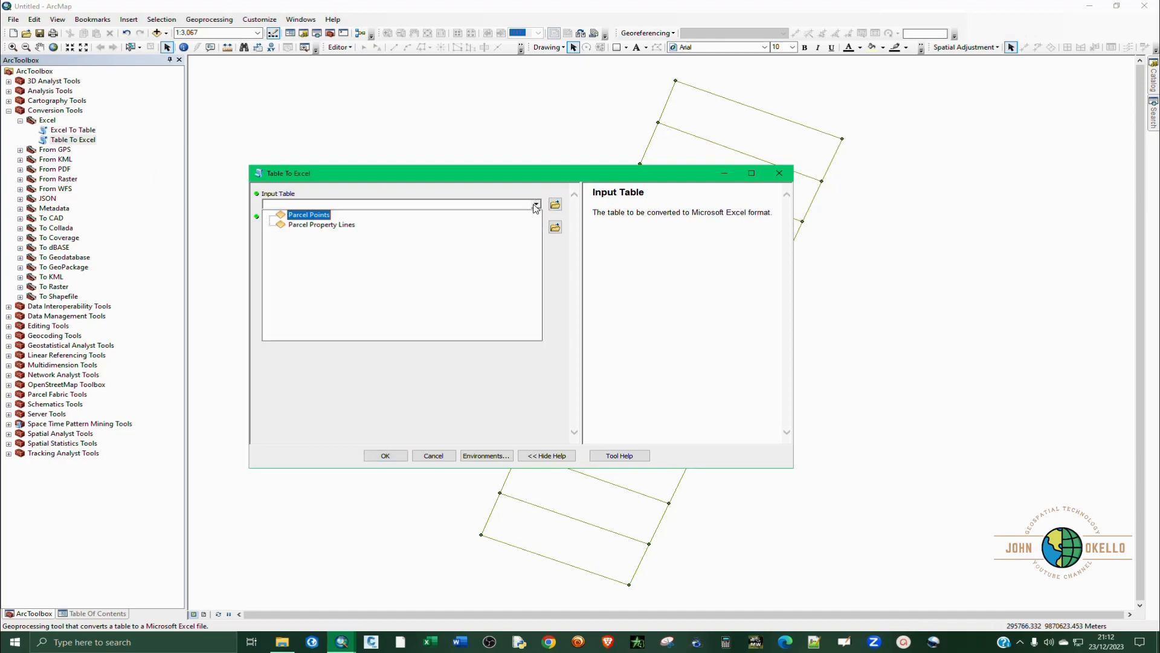
pyautogui.click(320, 218)
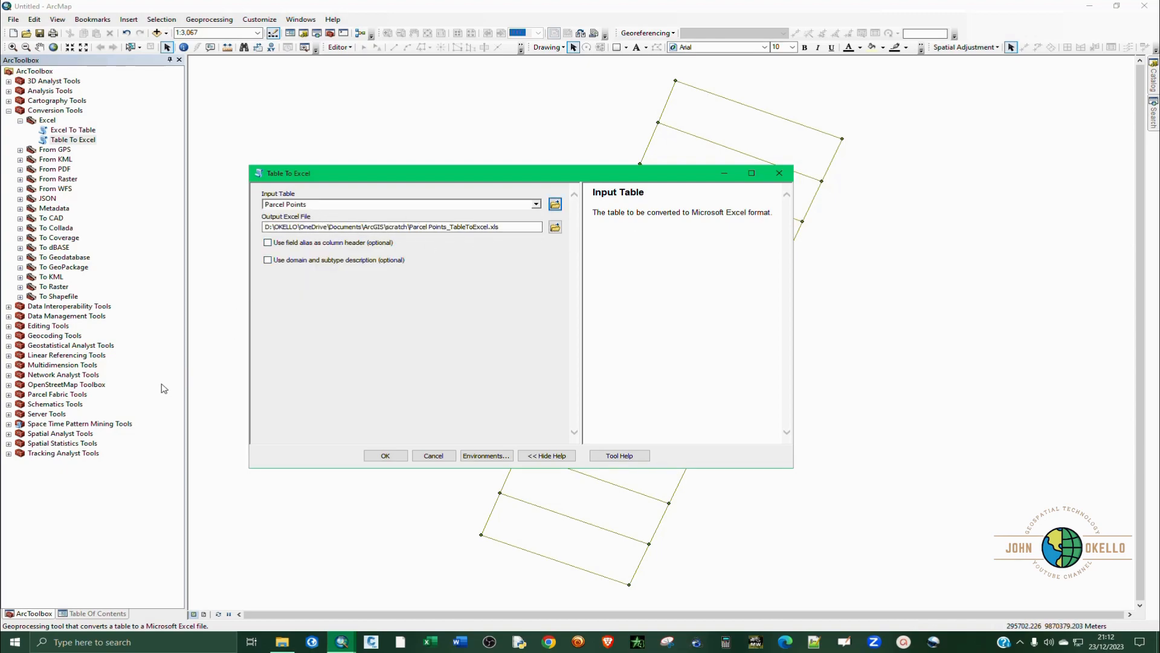
# Export the table as Vertices Coordinates.xls into the Vertices to Coordinates folder and collapse the Conversion Tools toolbox.
pyautogui.click(559, 231)
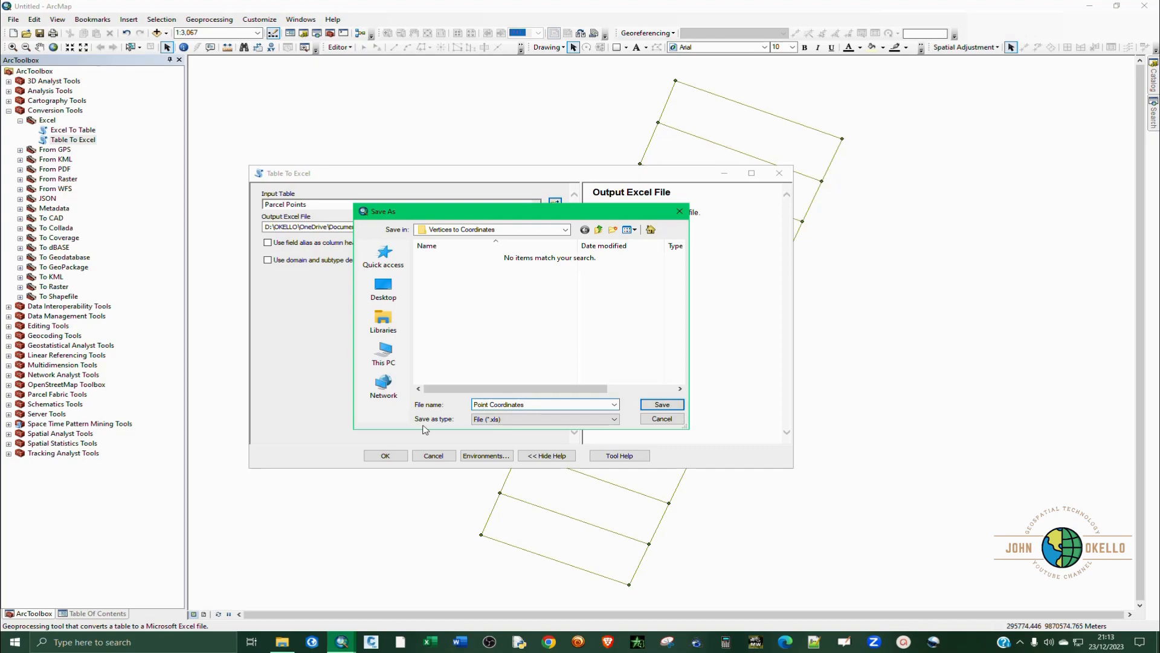
pyautogui.moveTo(489, 405); pyautogui.dragTo(414, 405)
pyautogui.write('Vertices')
pyautogui.click(664, 405)
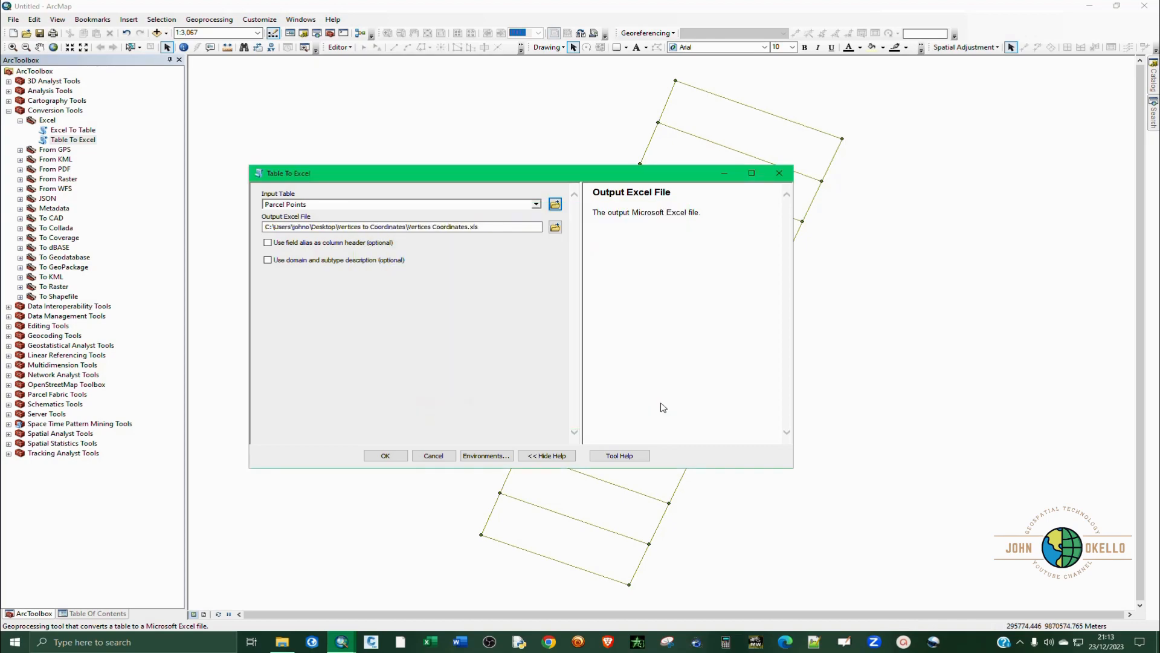
pyautogui.click(400, 455)
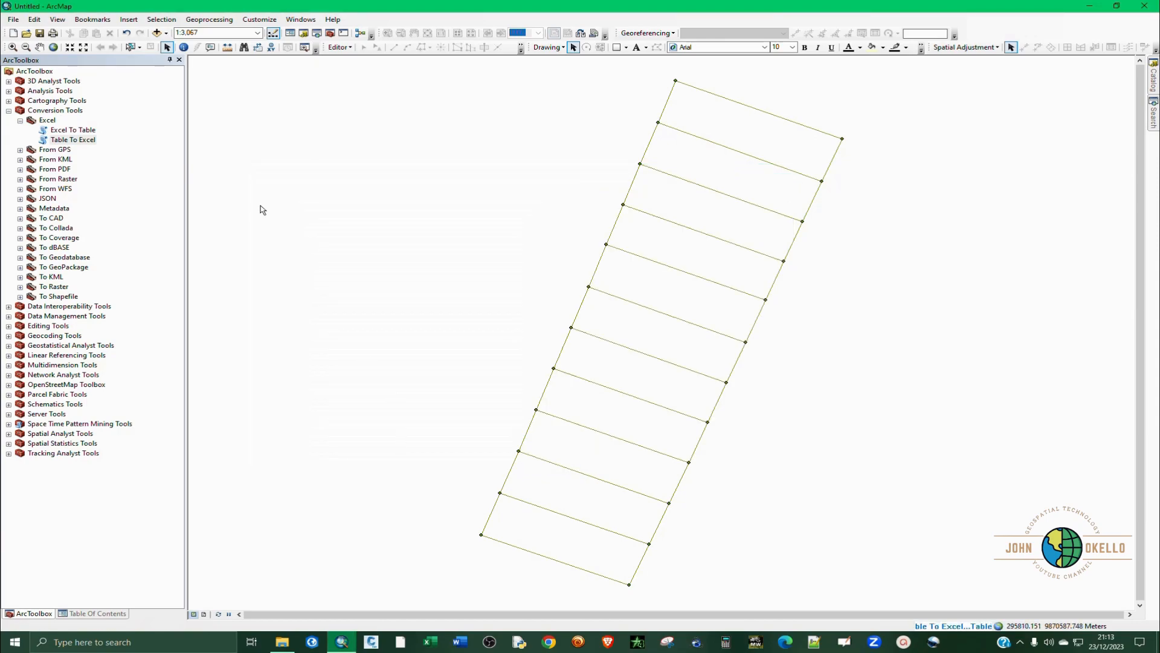
pyautogui.click(11, 111)
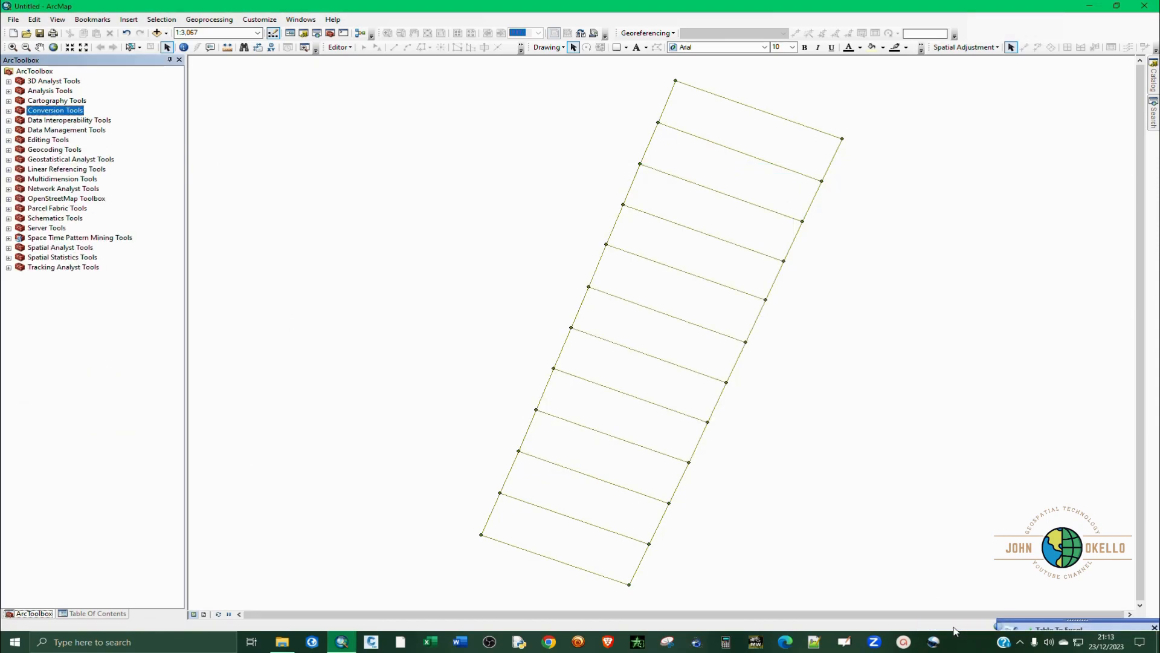
# Switch to the Vertices to Coordinates desktop folder, open Vertices Coordinates.xls in Excel and dismiss the Office licence notice.
pyautogui.click(1088, 6)
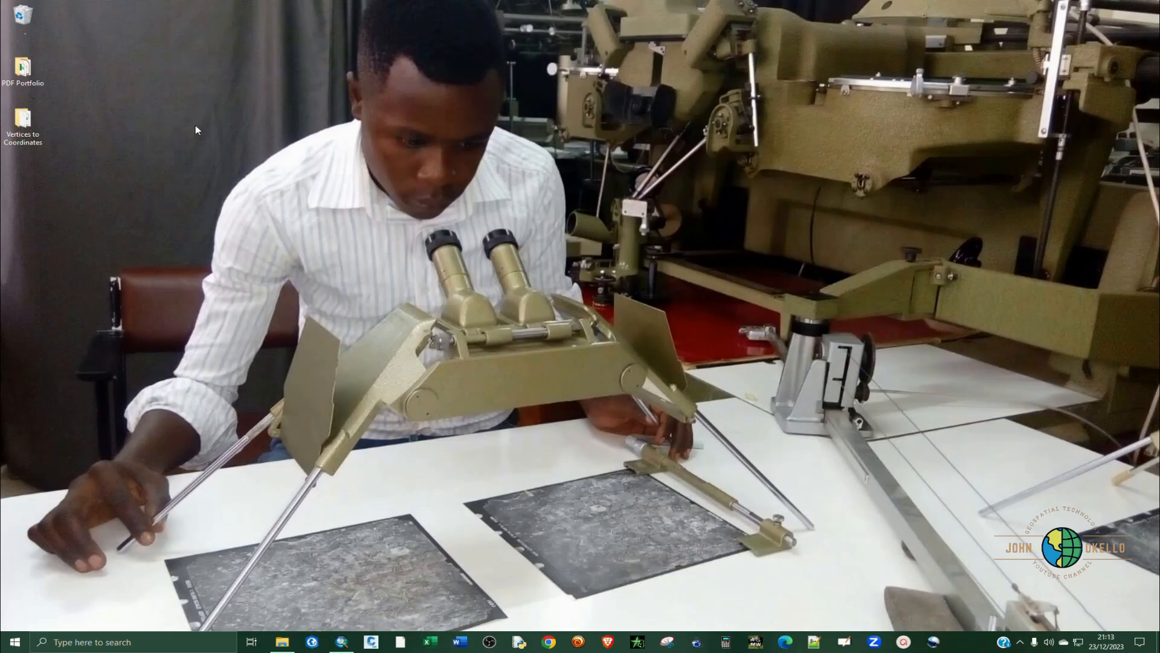
pyautogui.doubleClick(17, 130)
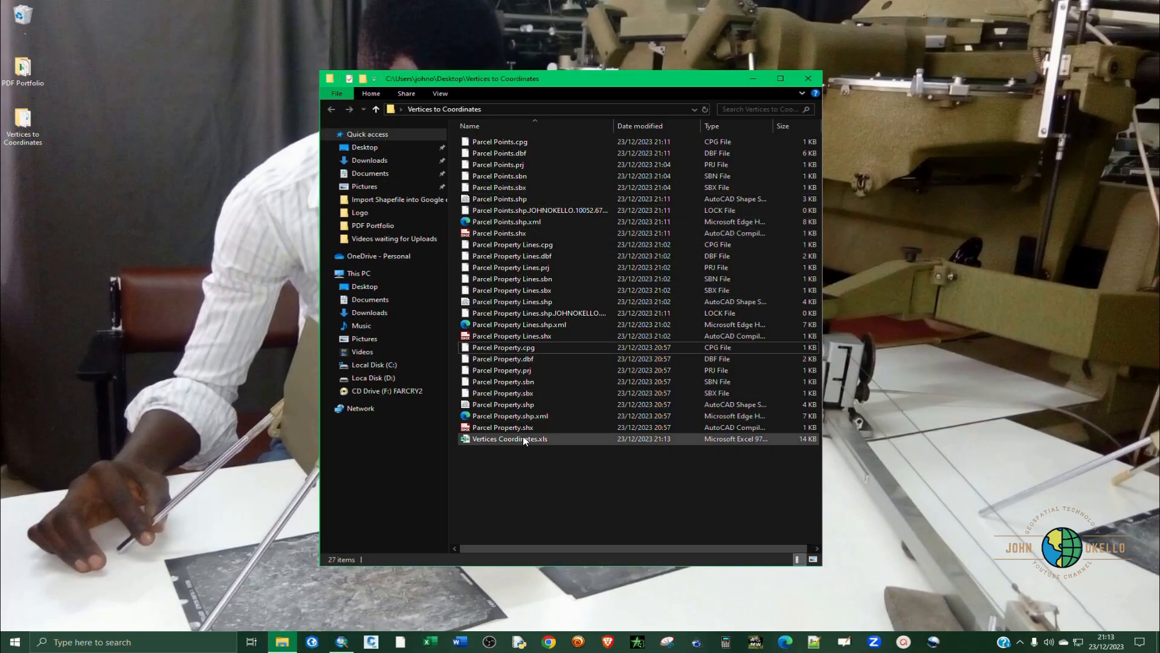
pyautogui.doubleClick(533, 440)
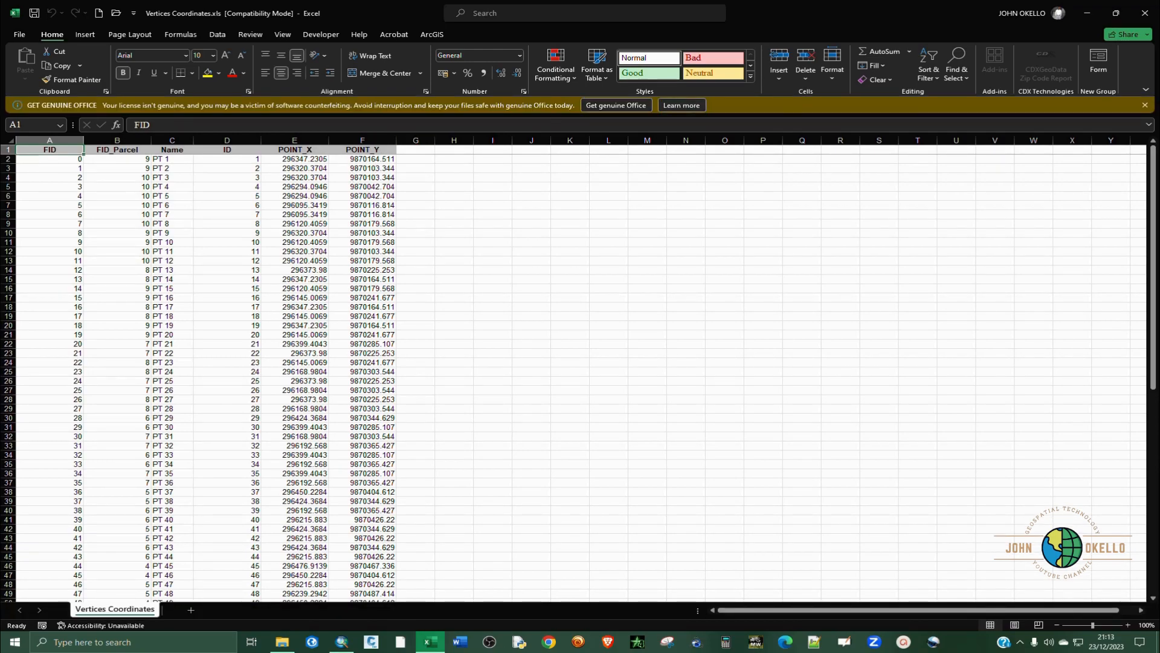
pyautogui.click(1145, 105)
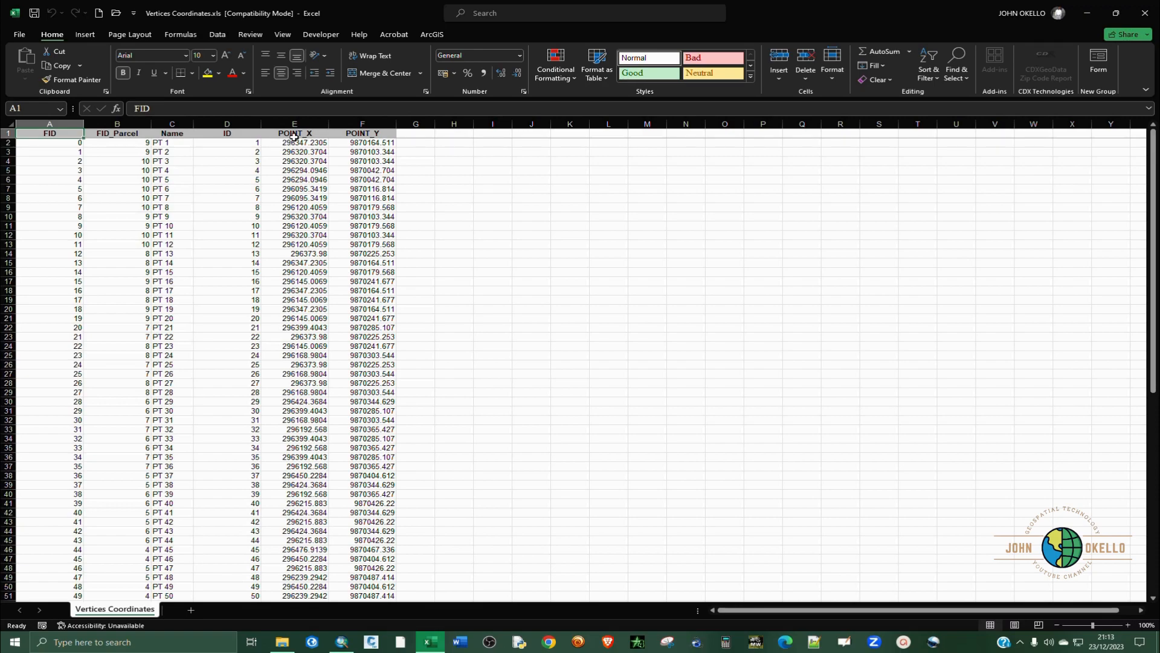
# Look through the POINT_X and POINT_Y coordinates of the exported points in the worksheet.
pyautogui.click(298, 134)
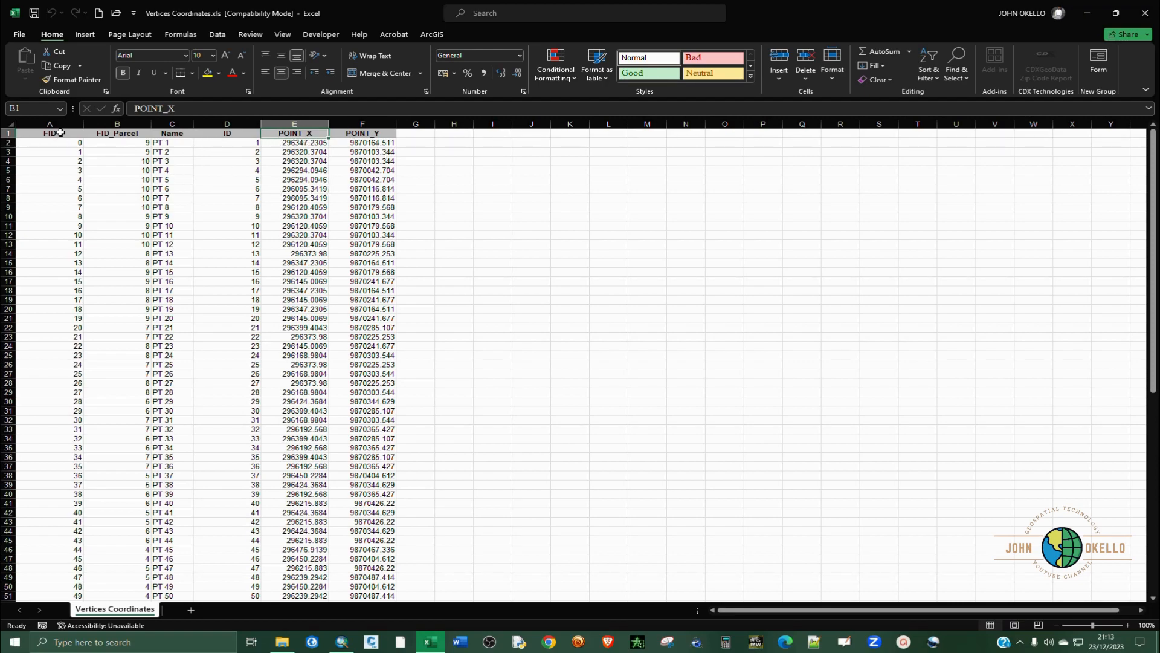
pyautogui.click(428, 373)
pyautogui.scroll(-1, 393, 349)
pyautogui.scroll(-15, 393, 349)
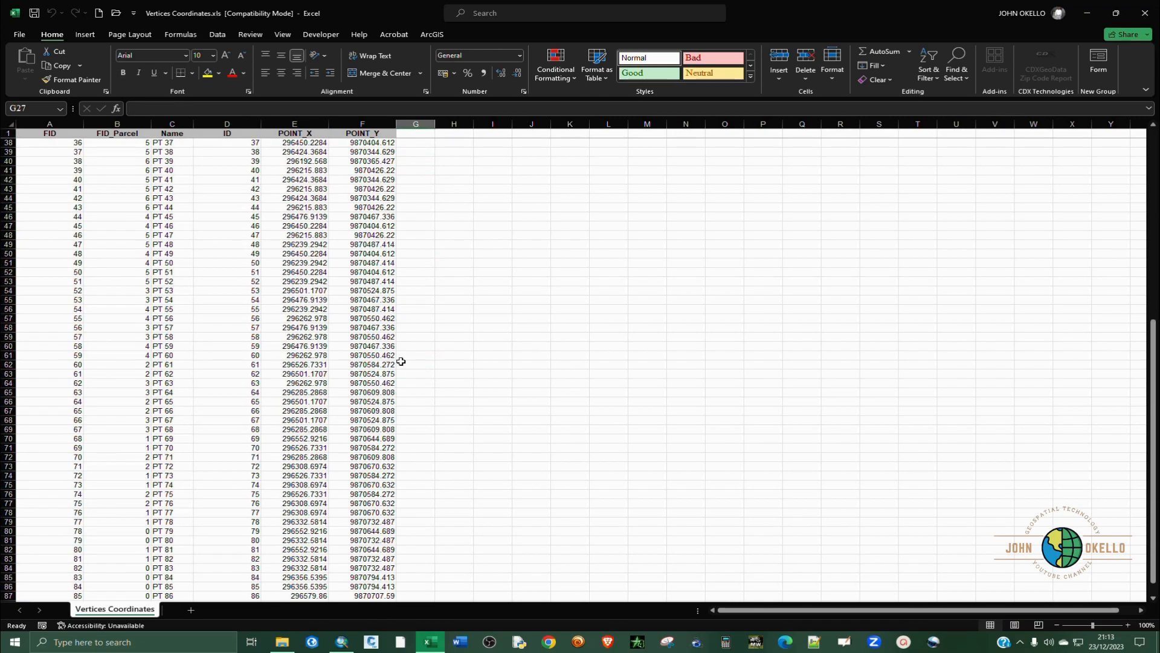
pyautogui.scroll(16, 415, 371)
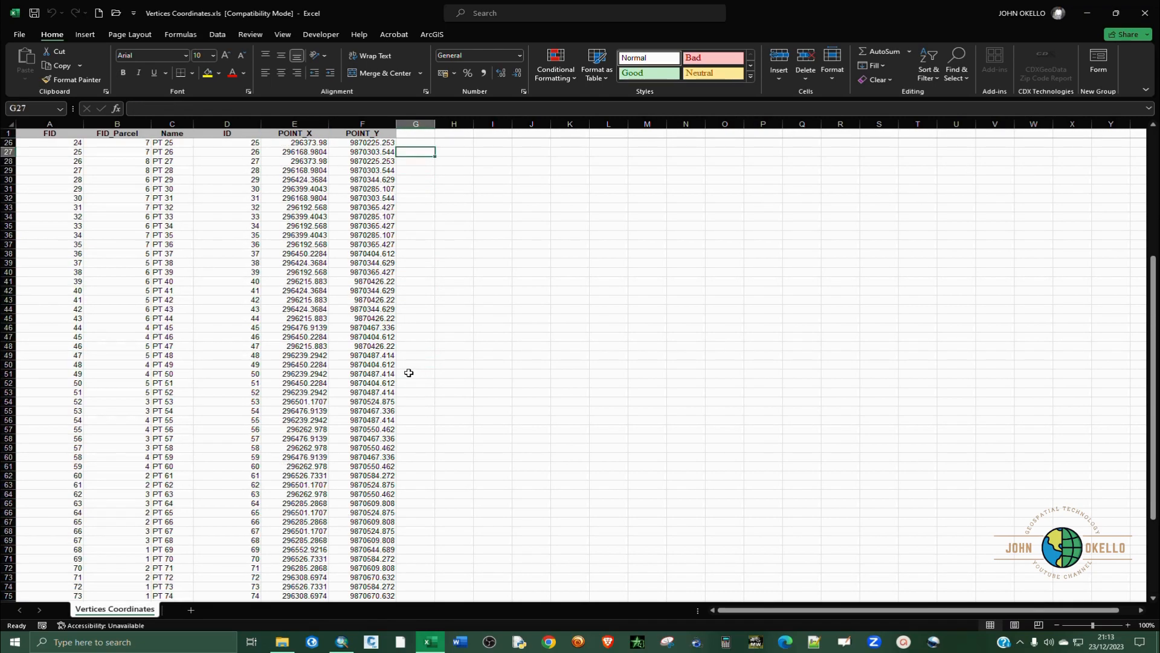